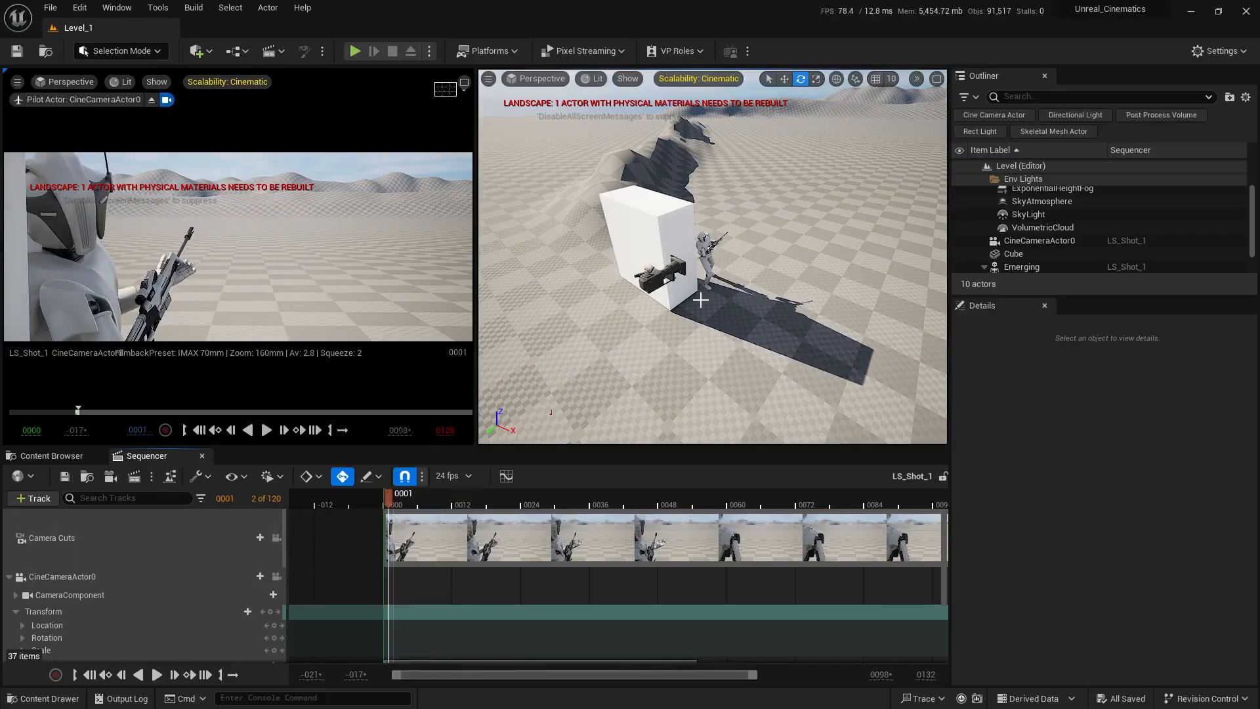
# Scrub the shot to about frame 42 and examine the character's path around the cube and out of the camera frame
pyautogui.moveTo(422, 500); pyautogui.dragTo(646, 504)
pyautogui.press('d')
pyautogui.moveTo(695, 298)
pyautogui.mouseDown(button='right')
pyautogui.moveTo(623, 298)
pyautogui.moveTo(703, 299)
pyautogui.mouseUp(button='right')
pyautogui.press('s')
pyautogui.press('w')
pyautogui.moveTo(657, 497); pyautogui.dragTo(633, 524)
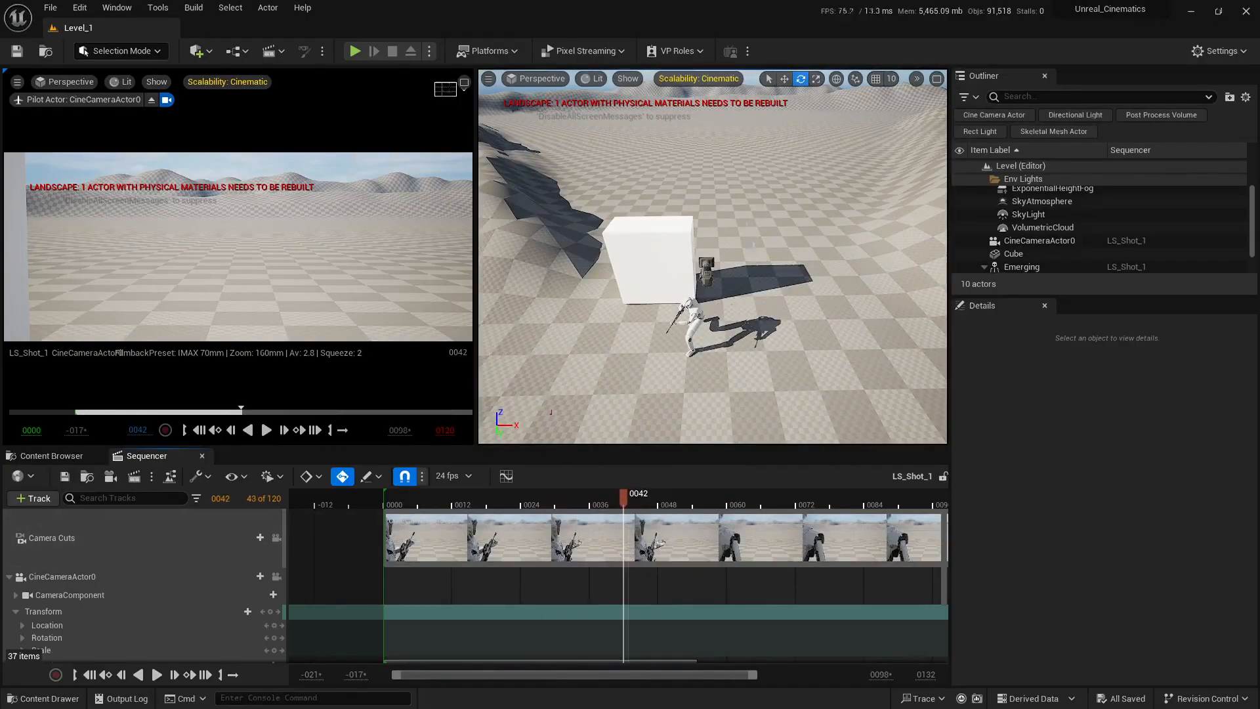
pyautogui.moveTo(722, 433); pyautogui.dragTo(722, 423, button='right')
pyautogui.press('s')
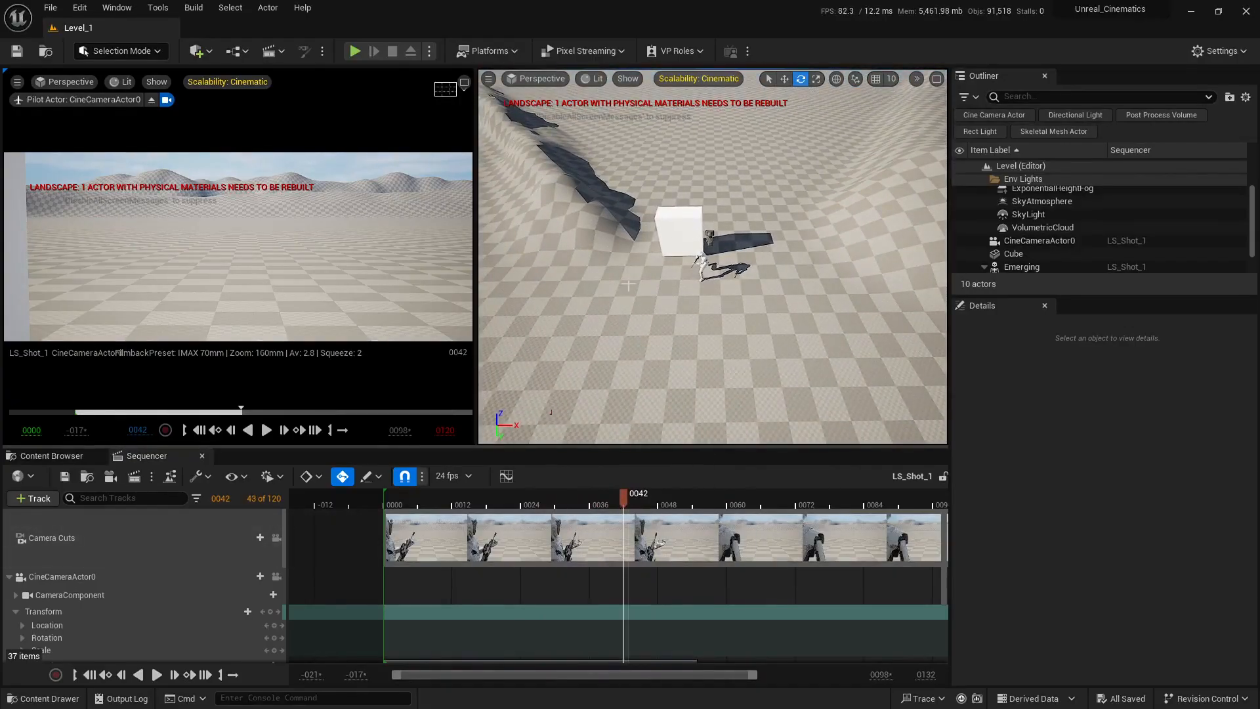
# Return the shot to frame 0 and set the Emerging character's Z rotation to 0°
pyautogui.moveTo(623, 497); pyautogui.dragTo(384, 518)
pyautogui.moveTo(712, 263); pyautogui.dragTo(712, 262, button='right')
pyautogui.press('w')
pyautogui.click(706, 269)
pyautogui.press('w')
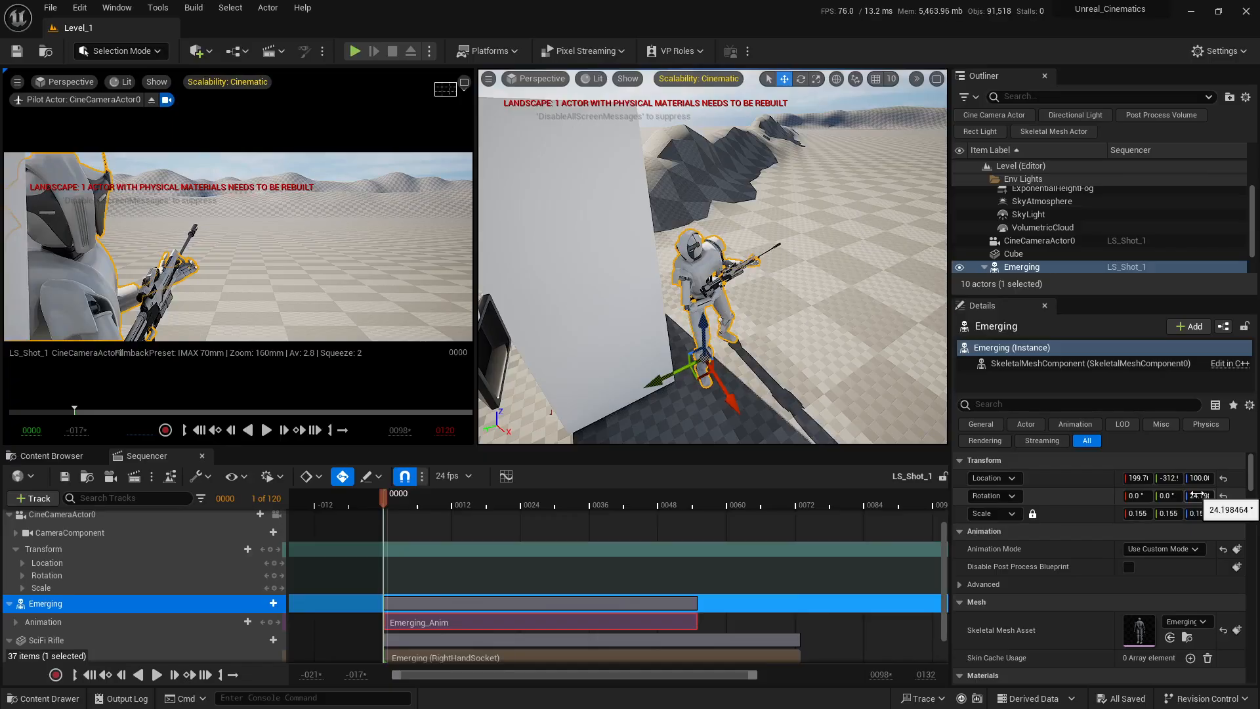
pyautogui.click(1202, 496)
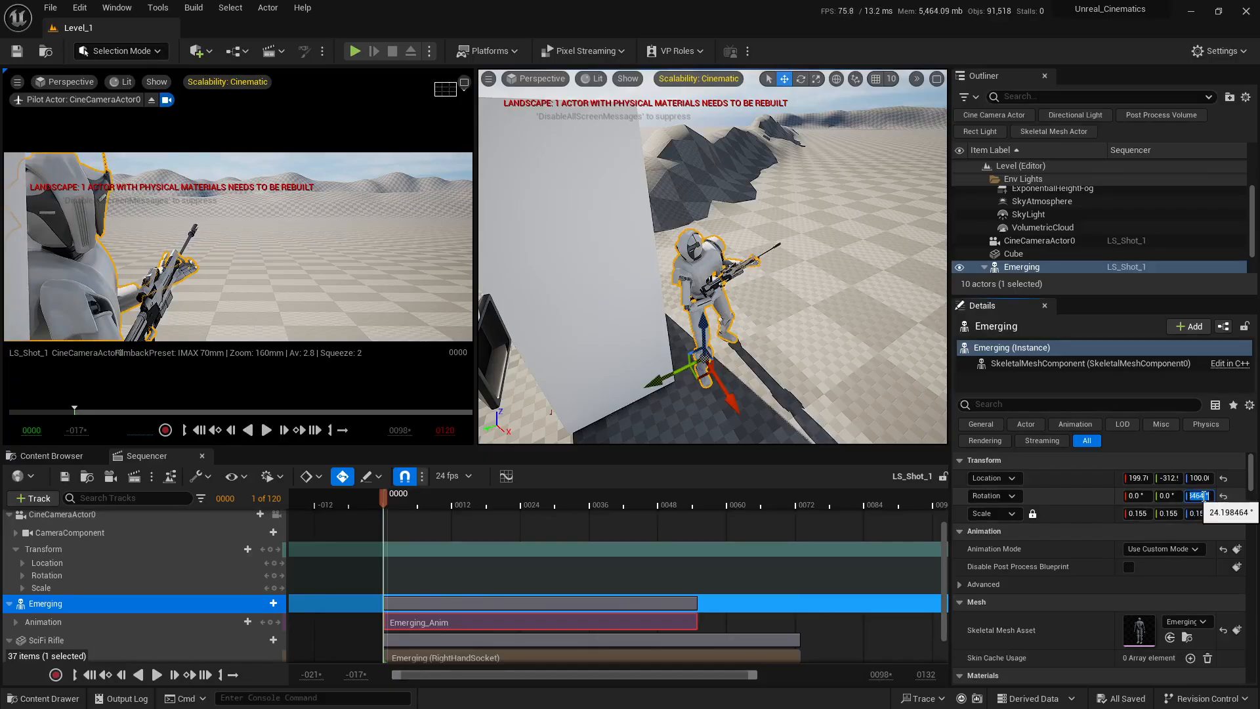
pyautogui.write('0')
pyautogui.press('Return')
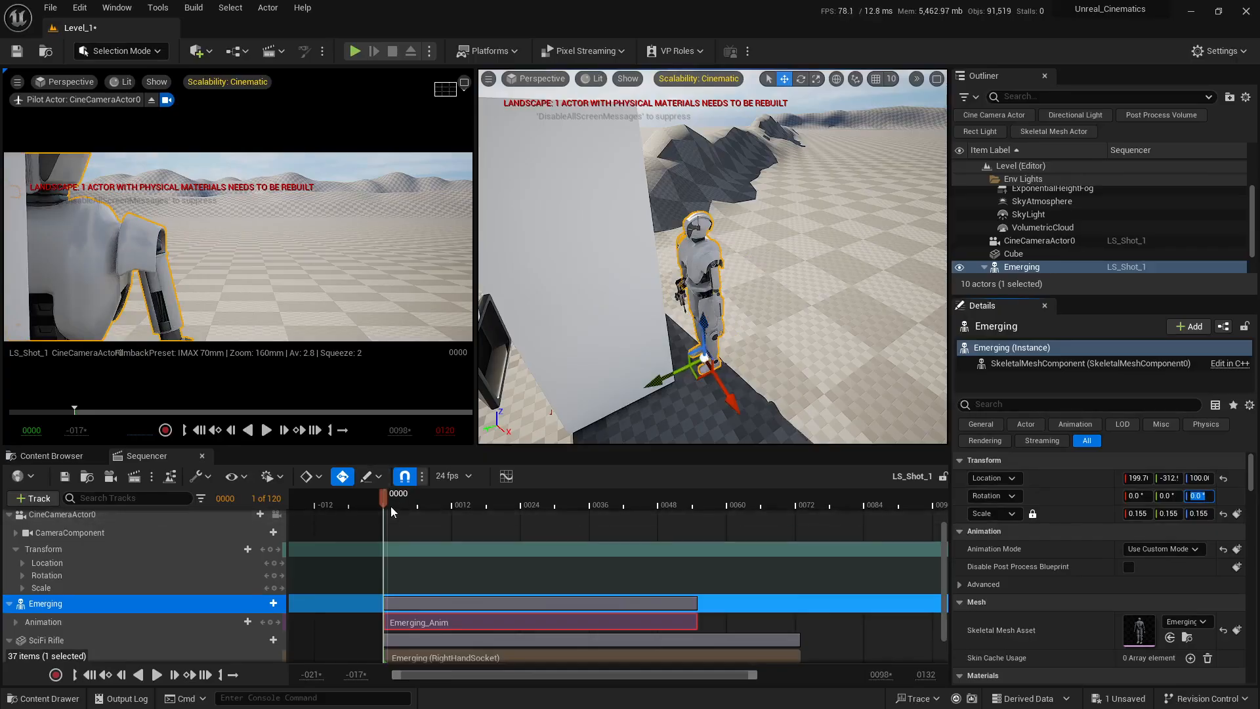
# Scrub the shot to review the reoriented character's movement past the cube, then return to frame 0
pyautogui.moveTo(384, 499); pyautogui.dragTo(468, 499)
pyautogui.moveTo(723, 340); pyautogui.dragTo(847, 335, button='right')
pyautogui.press('Escape')
pyautogui.moveTo(471, 499); pyautogui.dragTo(612, 502)
pyautogui.moveTo(739, 409); pyautogui.dragTo(742, 434, button='right')
pyautogui.moveTo(506, 502); pyautogui.dragTo(487, 503)
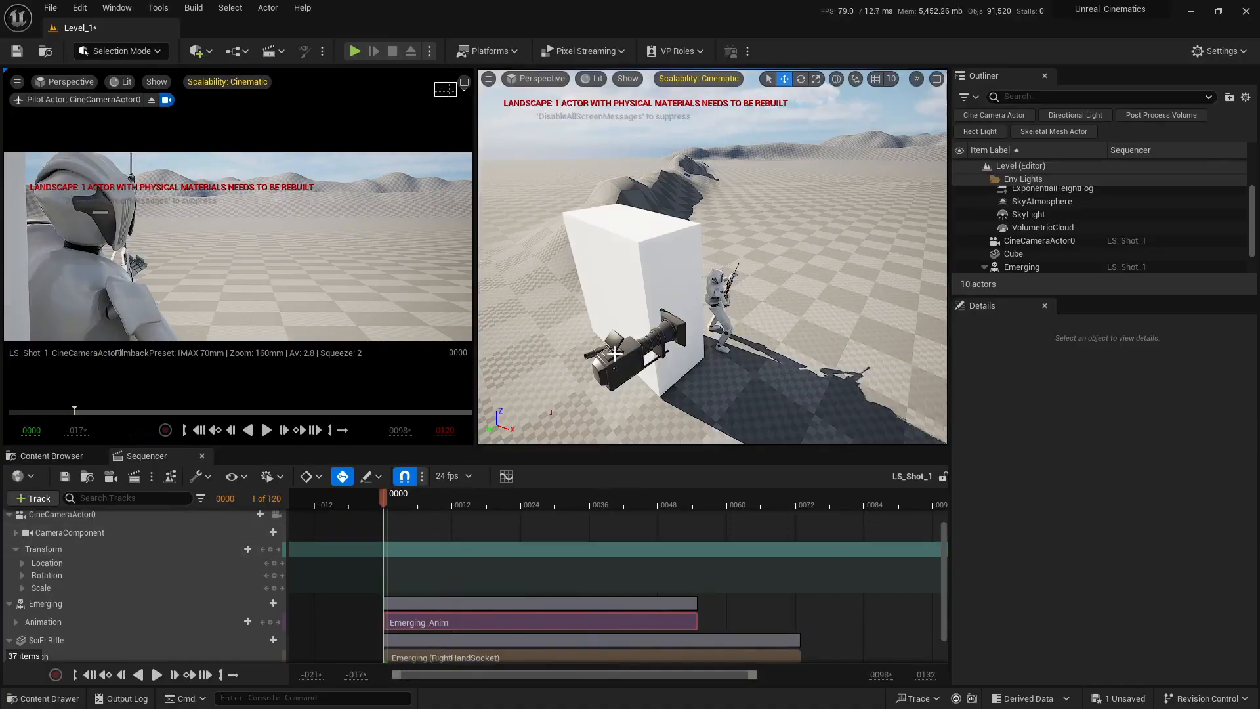
# Move CineCameraActor0 along the X axis to about X 257
pyautogui.moveTo(573, 355); pyautogui.dragTo(573, 355, button='right')
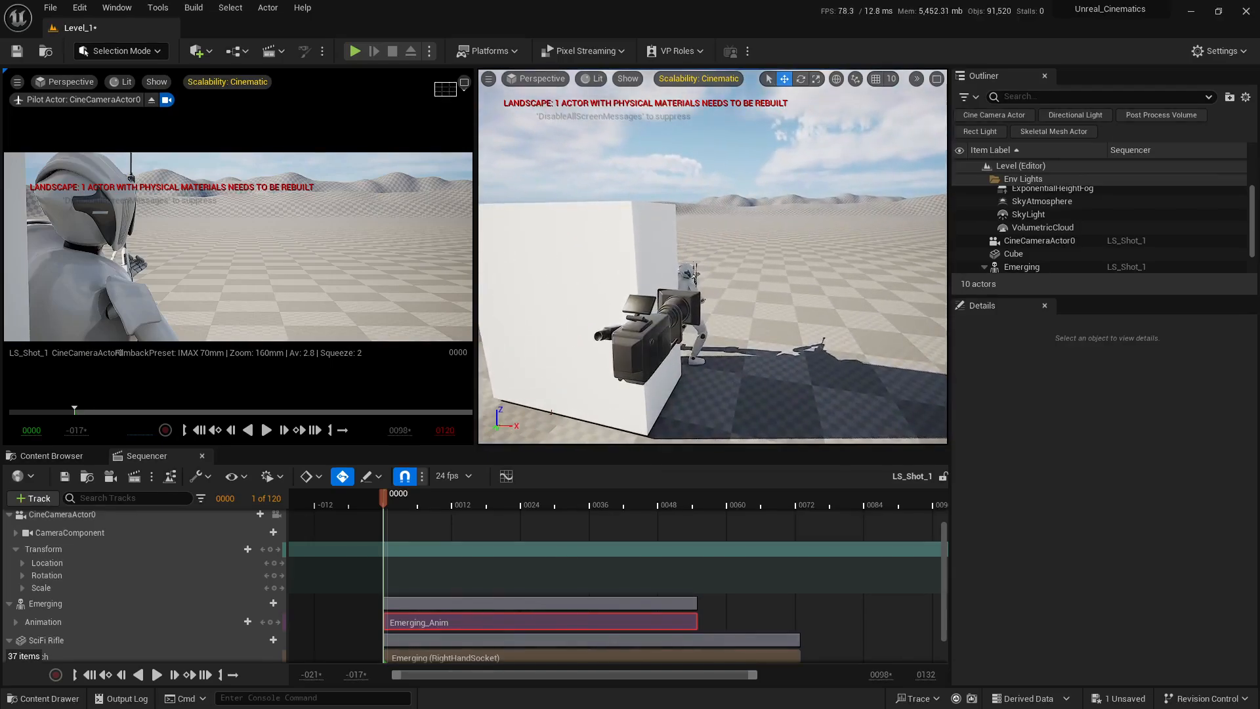
pyautogui.click(633, 359)
pyautogui.scroll(-5, 633, 358)
pyautogui.scroll(2, 551, 412)
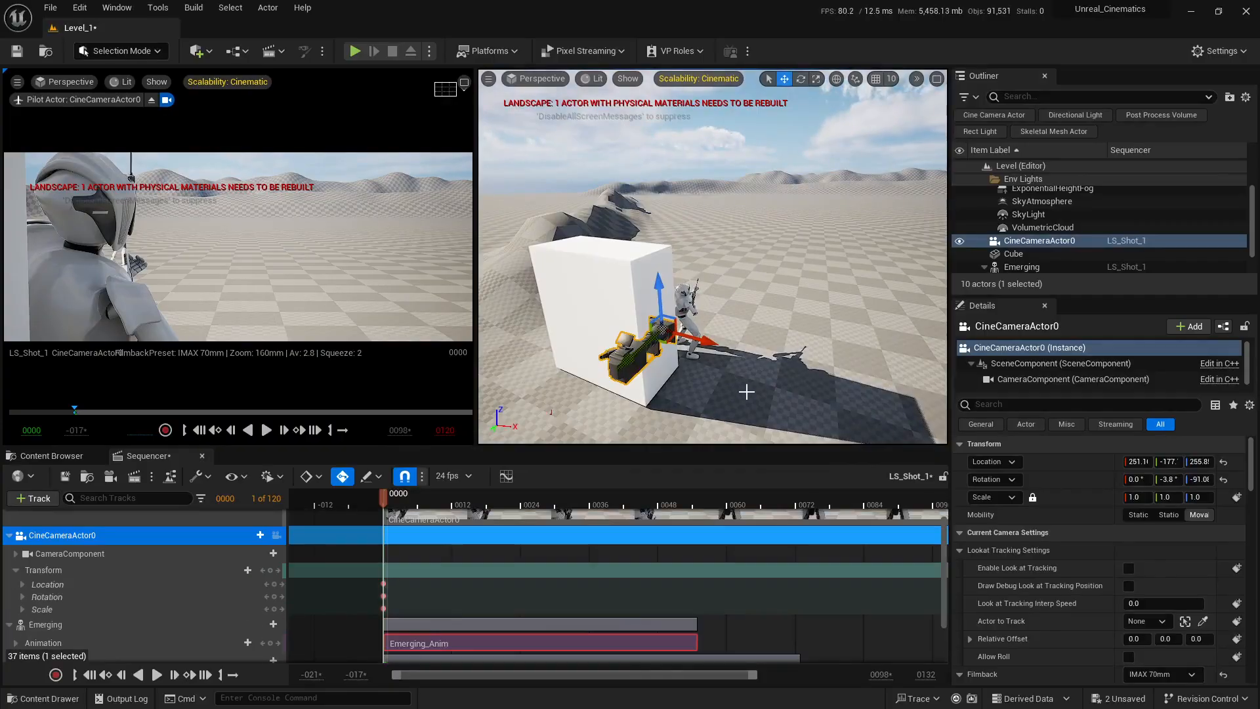
pyautogui.moveTo(750, 388)
pyautogui.mouseDown(button='right')
pyautogui.moveTo(789, 398)
pyautogui.moveTo(744, 365)
pyautogui.mouseUp(button='right')
pyautogui.rightClick(743, 365)
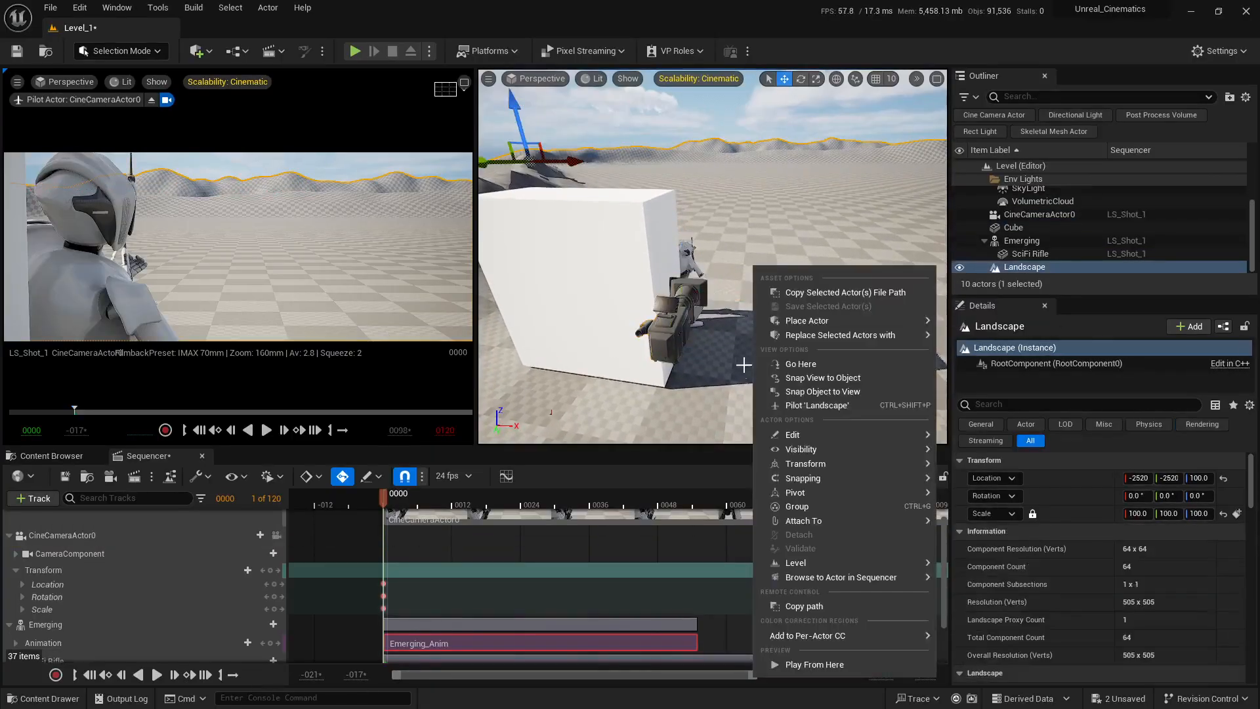
pyautogui.click(694, 305)
pyautogui.moveTo(741, 293); pyautogui.dragTo(747, 294)
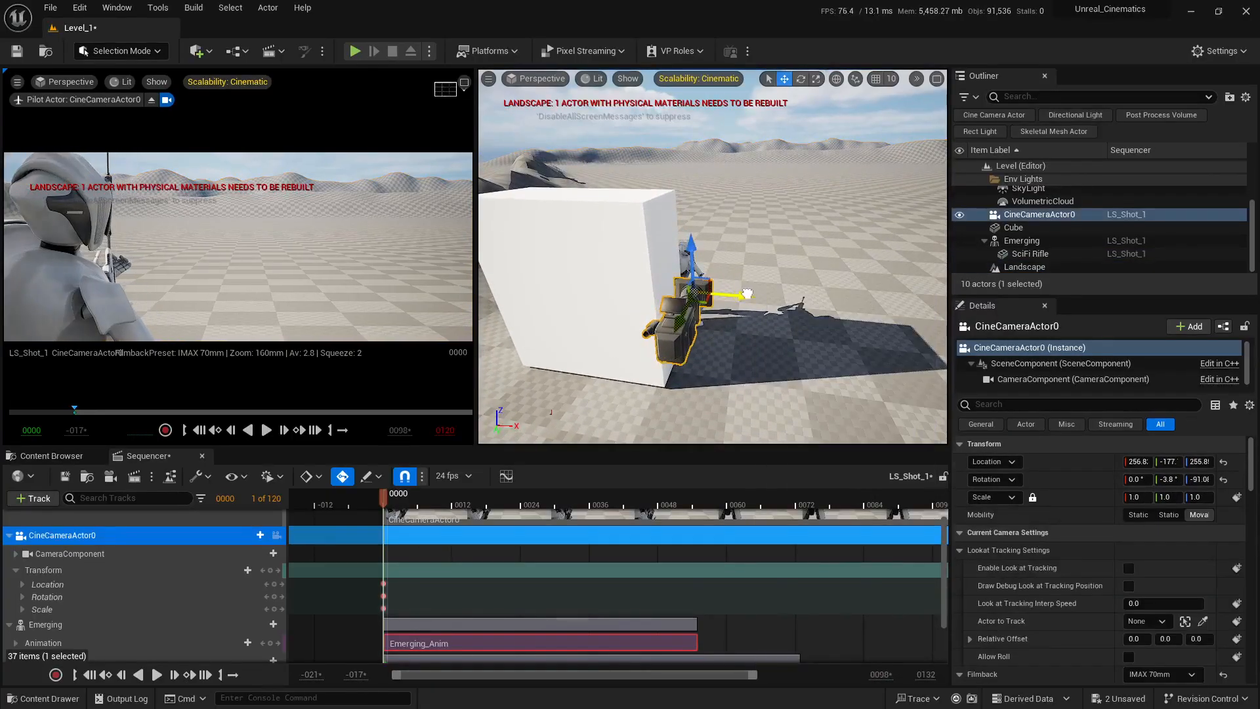
# Rotate CineCameraActor0 around its vertical axis to about -101°
pyautogui.moveTo(808, 345); pyautogui.dragTo(774, 348, button='right')
pyautogui.press('e')
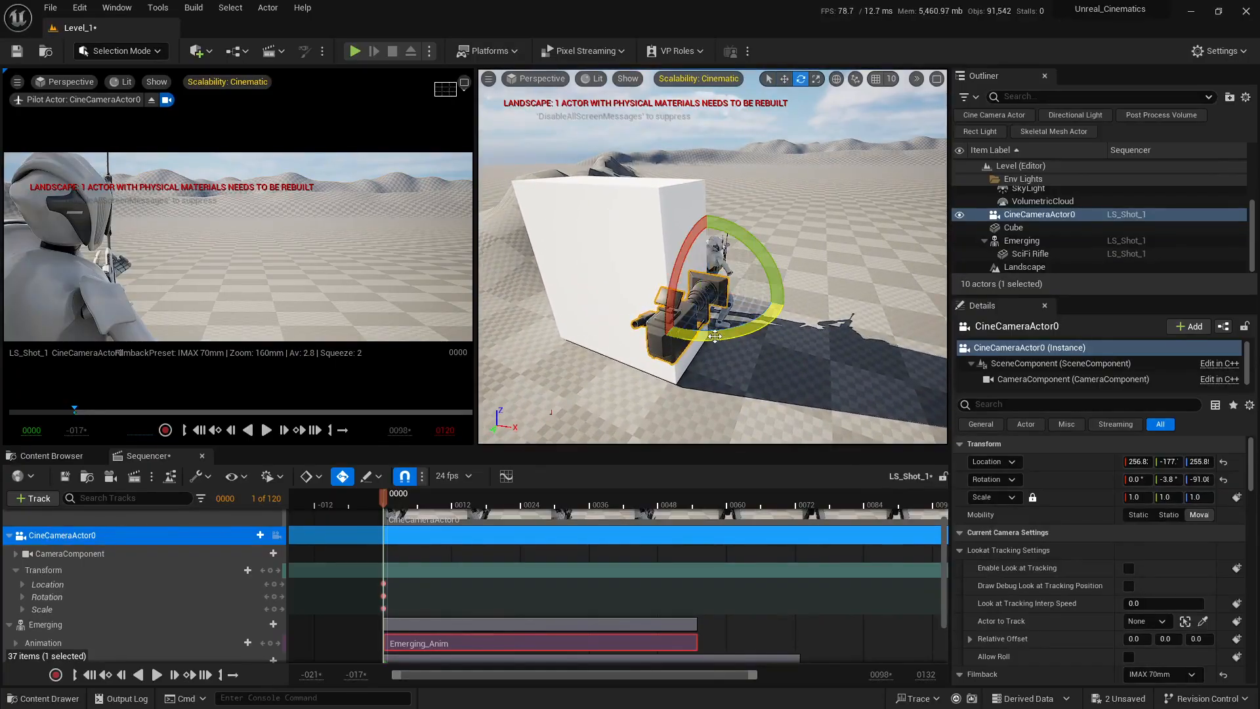
pyautogui.moveTo(715, 336); pyautogui.dragTo(785, 307)
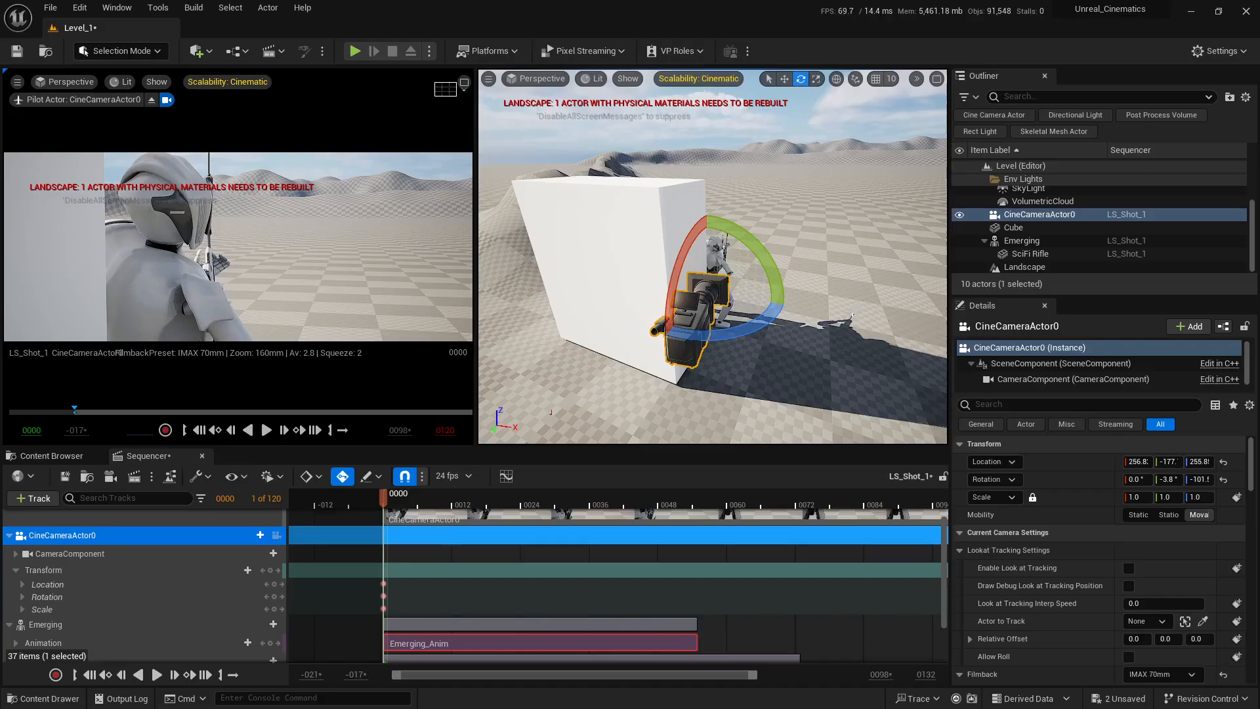
# Switch the transform gizmo to local space and slide CineCameraActor0 sideways to about X 270, Y -179
pyautogui.click(835, 78)
pyautogui.press('w')
pyautogui.press('s')
pyautogui.moveTo(781, 325); pyautogui.dragTo(782, 376, button='right')
pyautogui.press('w')
pyautogui.moveTo(727, 323); pyautogui.dragTo(737, 325)
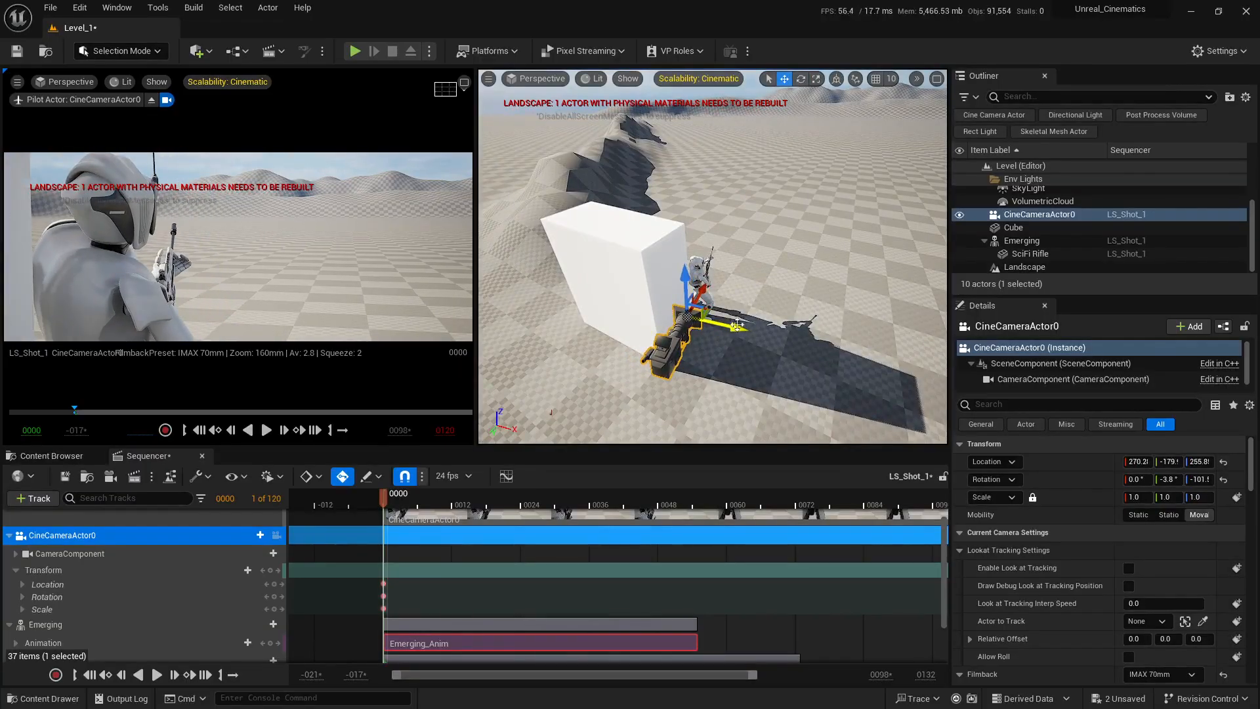
# Turn CineCameraActor0 to a Z rotation of about -107° and shift it to about X 277, Y -182
pyautogui.moveTo(737, 326); pyautogui.dragTo(791, 327, button='right')
pyautogui.press('e')
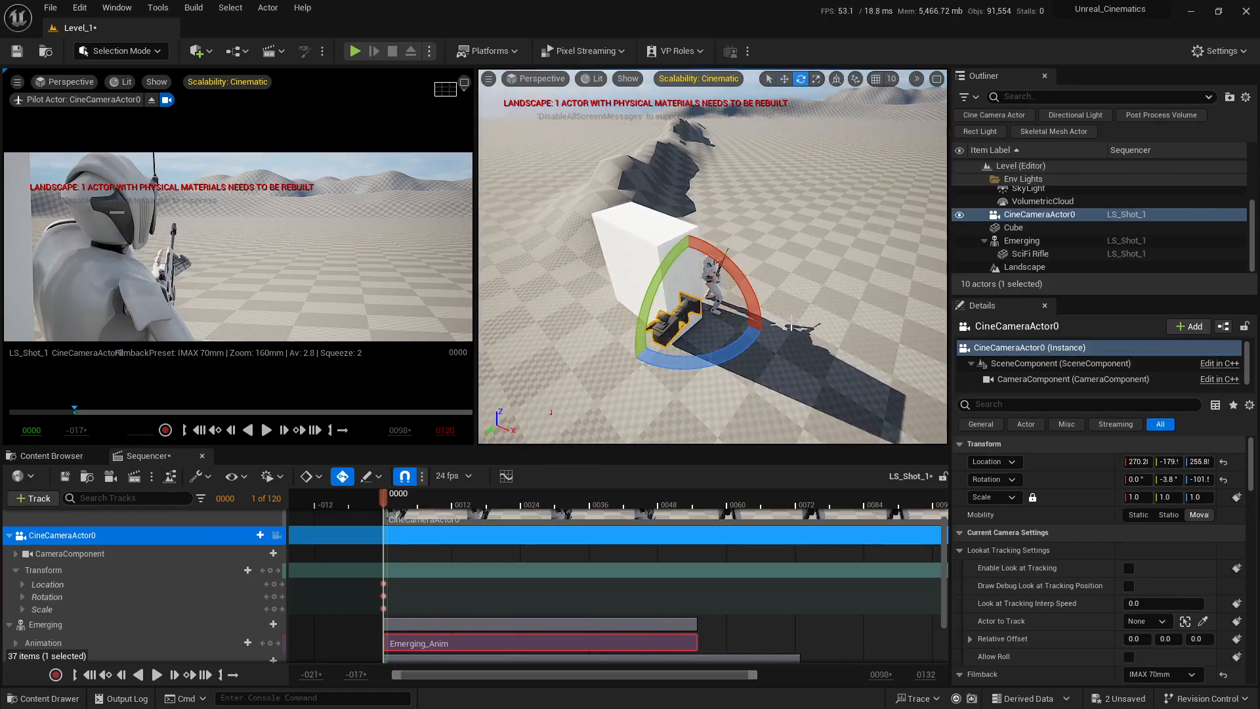
pyautogui.moveTo(758, 326)
pyautogui.mouseDown()
pyautogui.moveTo(723, 351)
pyautogui.moveTo(761, 322)
pyautogui.moveTo(747, 320)
pyautogui.mouseUp()
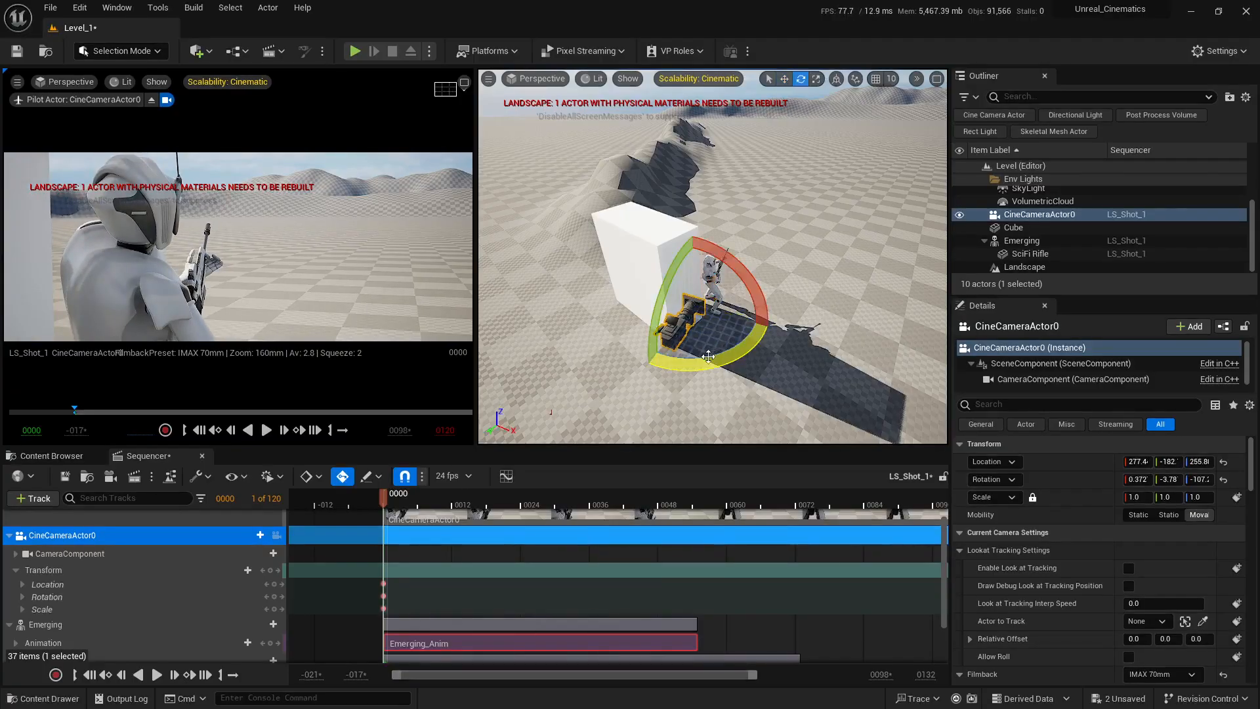
# Rotate CineCameraActor0 to about -122° around Z and slide it sideways to about X 311, Y -200
pyautogui.moveTo(707, 358); pyautogui.dragTo(753, 315)
pyautogui.press('w')
pyautogui.moveTo(753, 314); pyautogui.dragTo(669, 289, button='right')
pyautogui.press('e')
pyautogui.moveTo(726, 364); pyautogui.dragTo(739, 361)
pyautogui.press('w')
pyautogui.moveTo(752, 317); pyautogui.dragTo(763, 320)
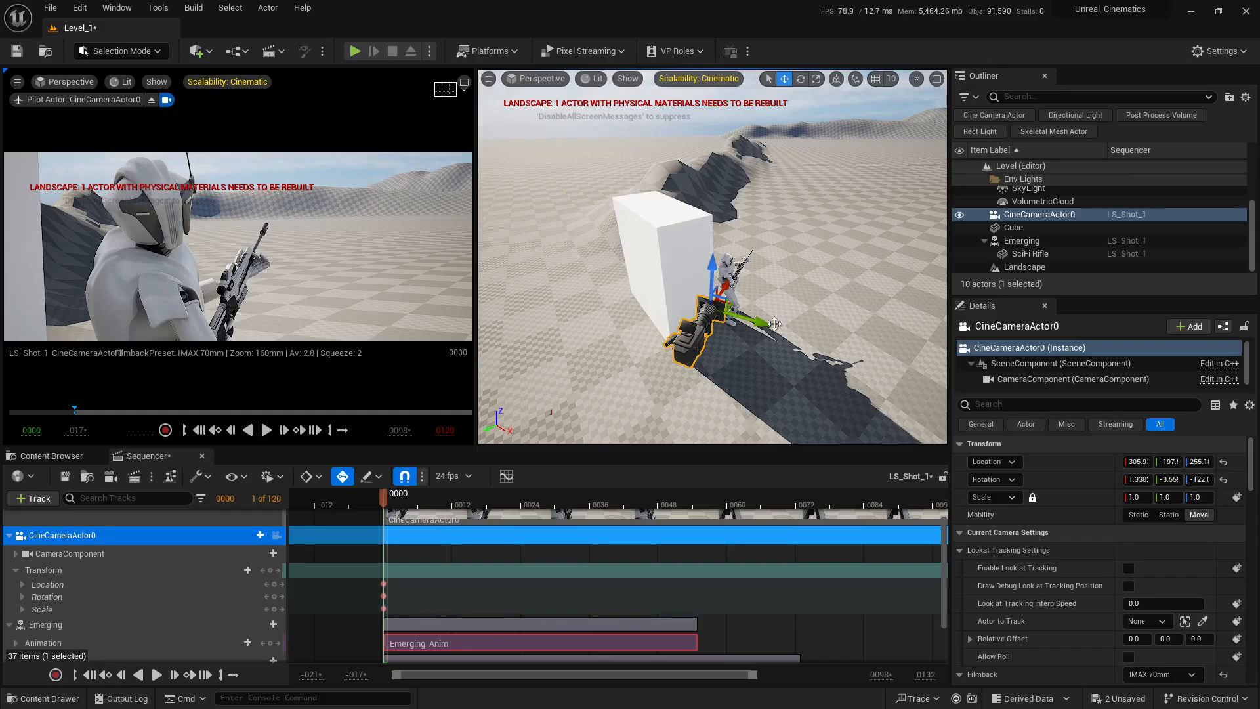
pyautogui.moveTo(775, 325); pyautogui.dragTo(779, 324)
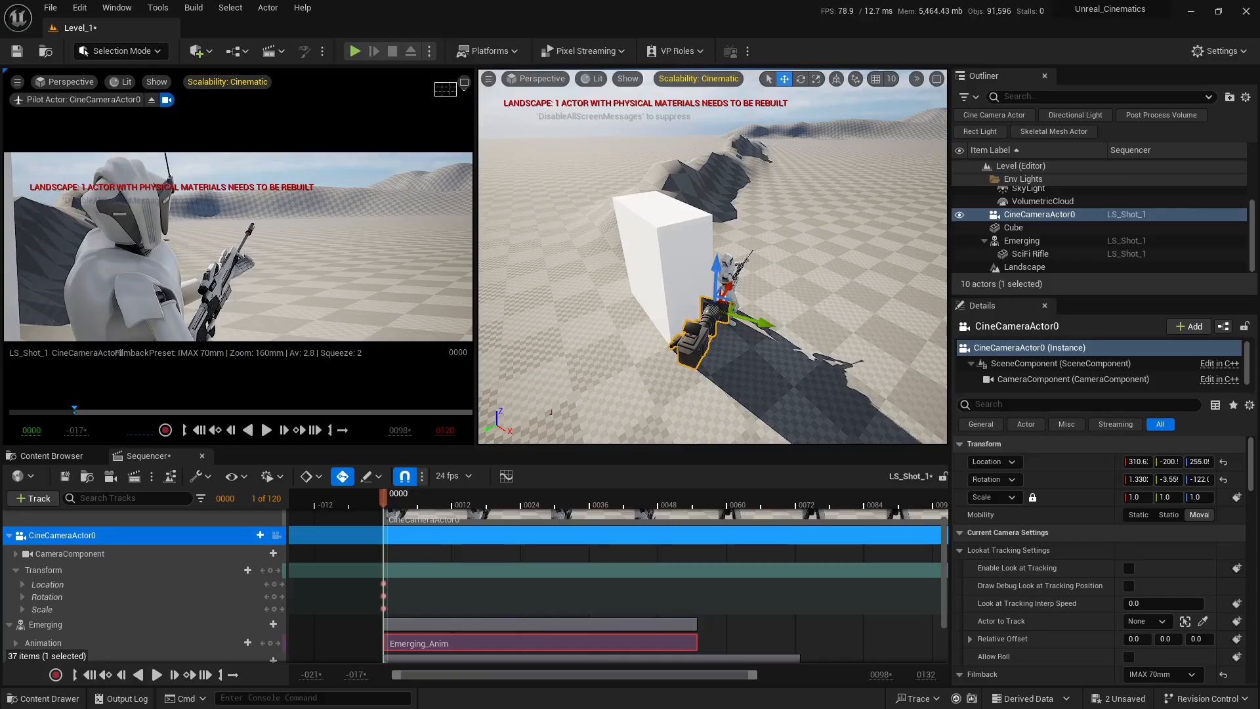
# Move the cube toward the character, to about X 117, Y -225
pyautogui.moveTo(652, 261); pyautogui.dragTo(735, 265, button='right')
pyautogui.click(652, 269)
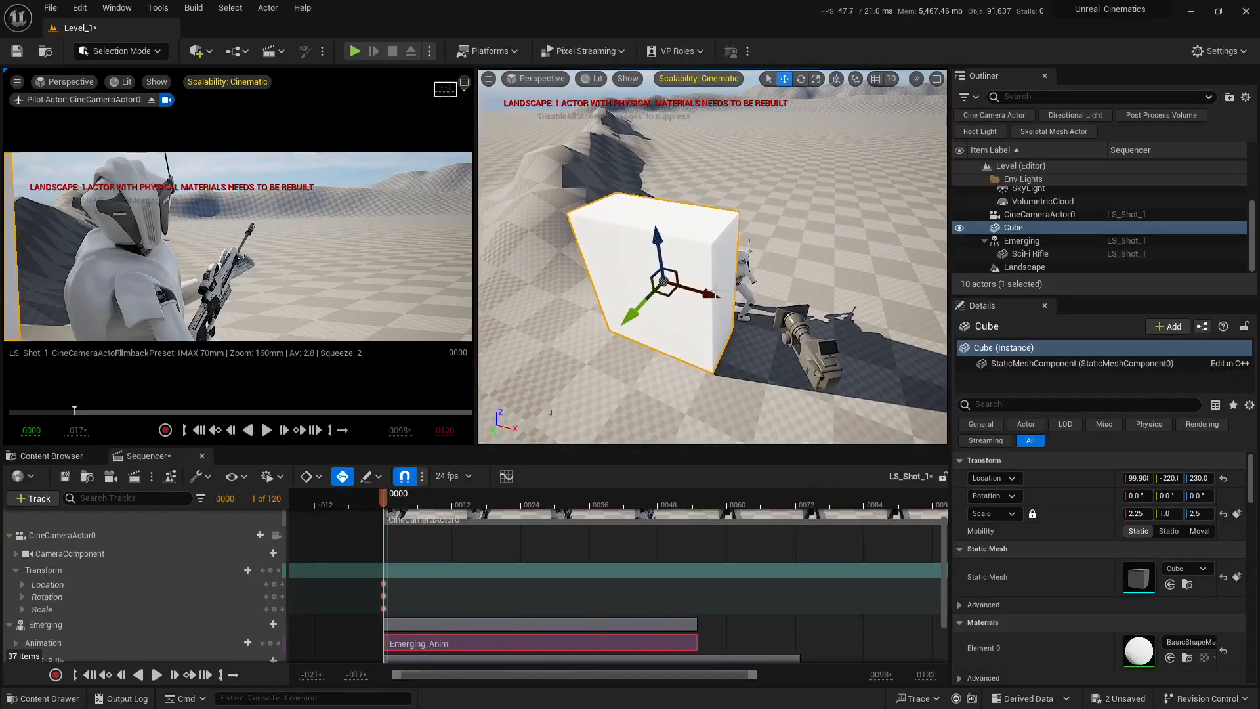
pyautogui.moveTo(705, 293); pyautogui.dragTo(713, 292)
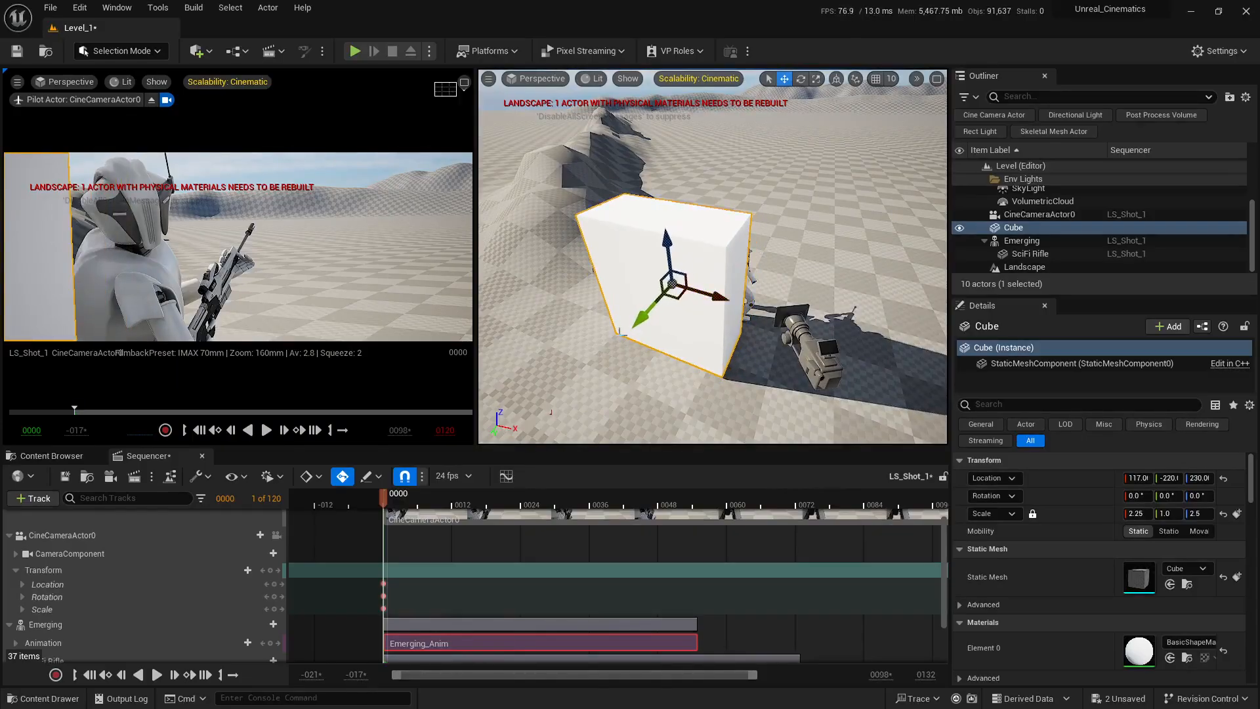
pyautogui.moveTo(632, 322); pyautogui.dragTo(637, 323)
pyautogui.moveTo(637, 322); pyautogui.dragTo(539, 343, button='right')
pyautogui.moveTo(703, 287); pyautogui.dragTo(702, 282, button='right')
pyautogui.press('w')
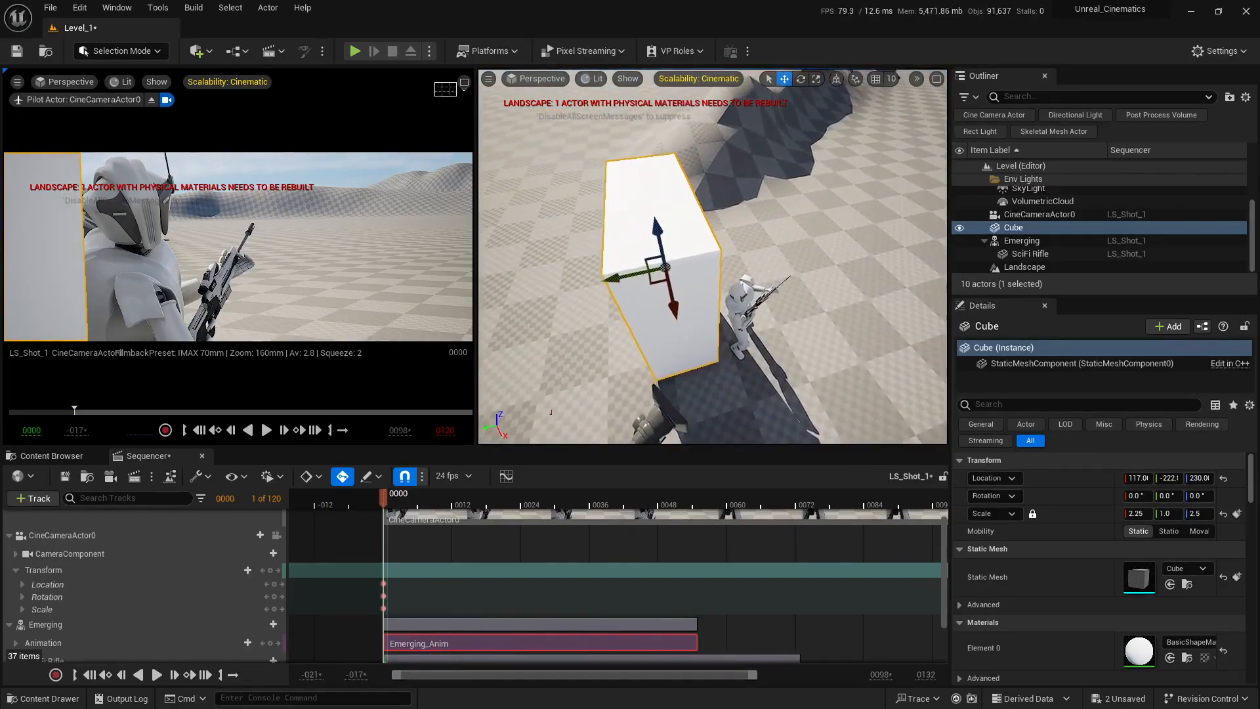
pyautogui.moveTo(617, 277); pyautogui.dragTo(619, 277)
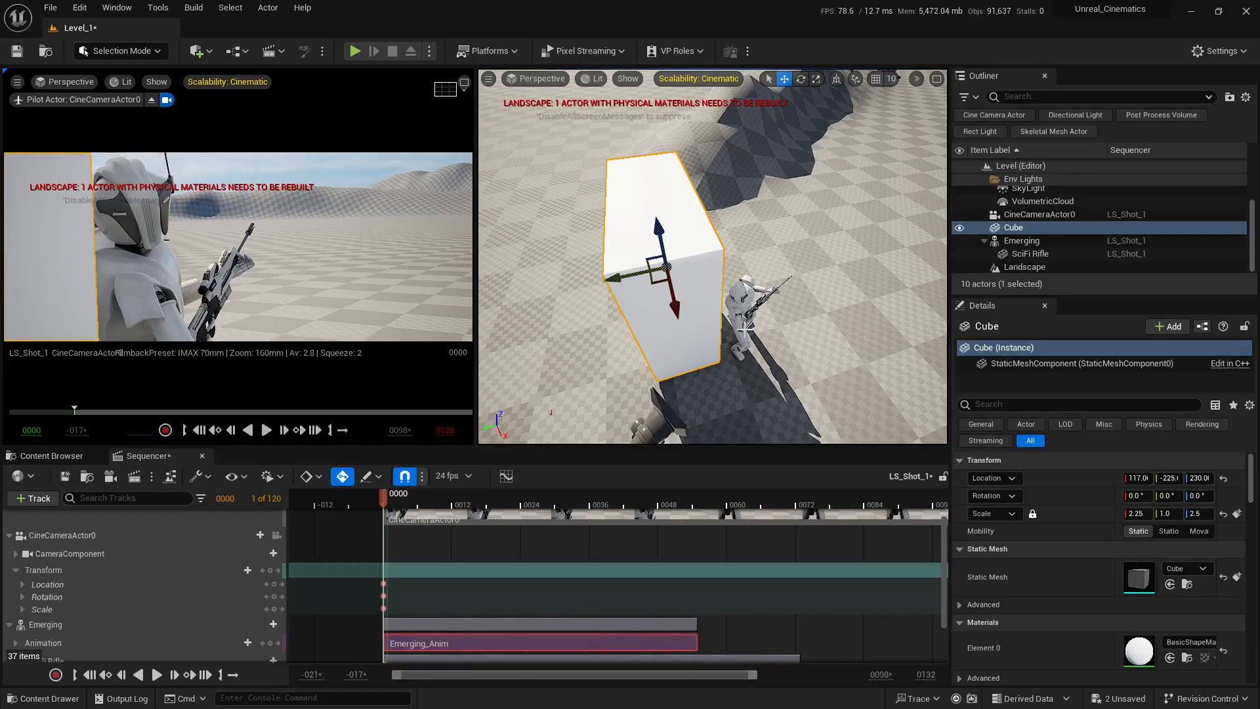
# Adjust the cube's position along the X axis to about X 111
pyautogui.moveTo(746, 328); pyautogui.dragTo(771, 324, button='right')
pyautogui.press('s')
pyautogui.press('a')
pyautogui.press('w')
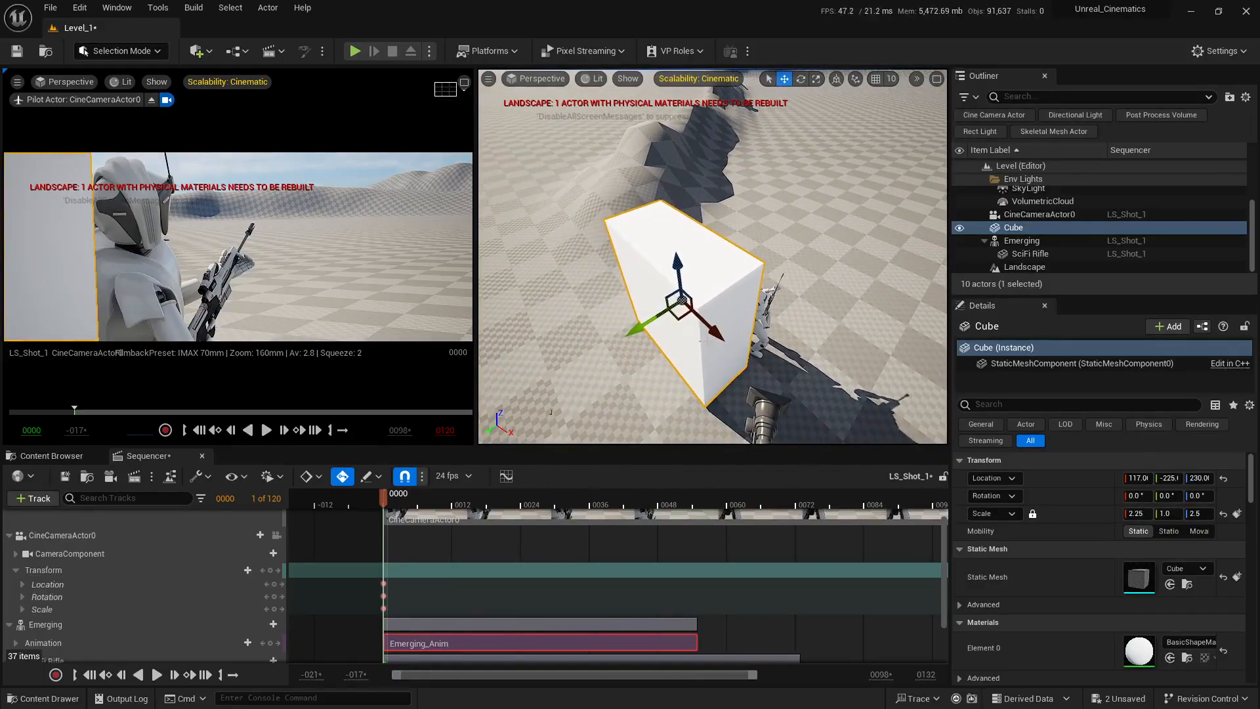
pyautogui.moveTo(710, 334); pyautogui.dragTo(723, 332)
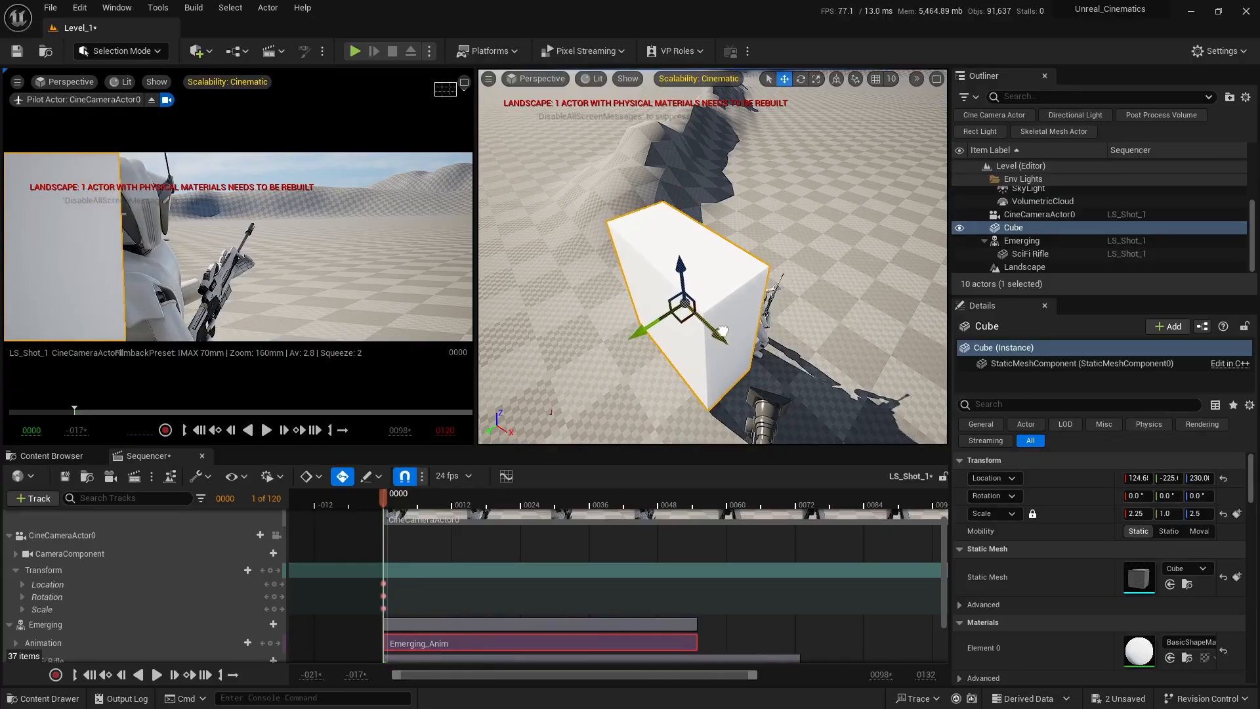
pyautogui.moveTo(723, 332); pyautogui.dragTo(710, 329)
# Move the Emerging character along the X axis to about X 217.5
pyautogui.moveTo(710, 329); pyautogui.dragTo(640, 279, button='right')
pyautogui.click(714, 319)
pyautogui.moveTo(714, 320)
pyautogui.mouseDown(button='right')
pyautogui.moveTo(768, 354)
pyautogui.moveTo(803, 408)
pyautogui.mouseUp(button='right')
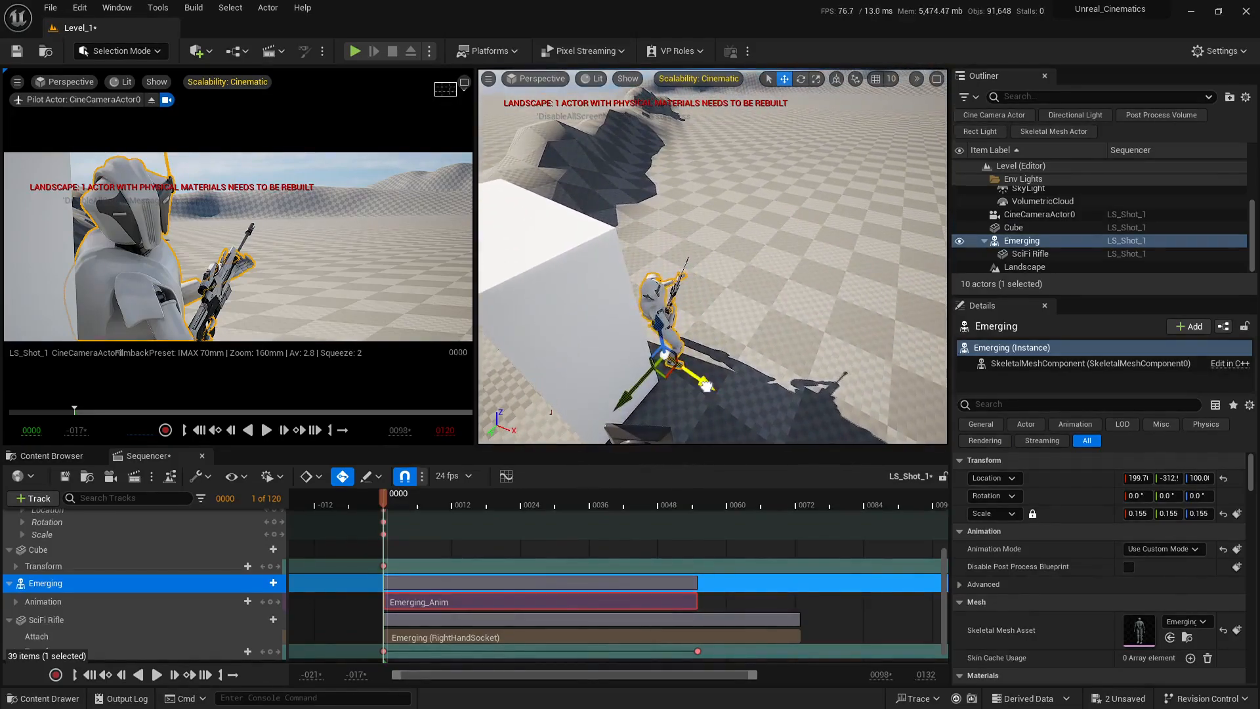
pyautogui.moveTo(706, 385); pyautogui.dragTo(718, 385)
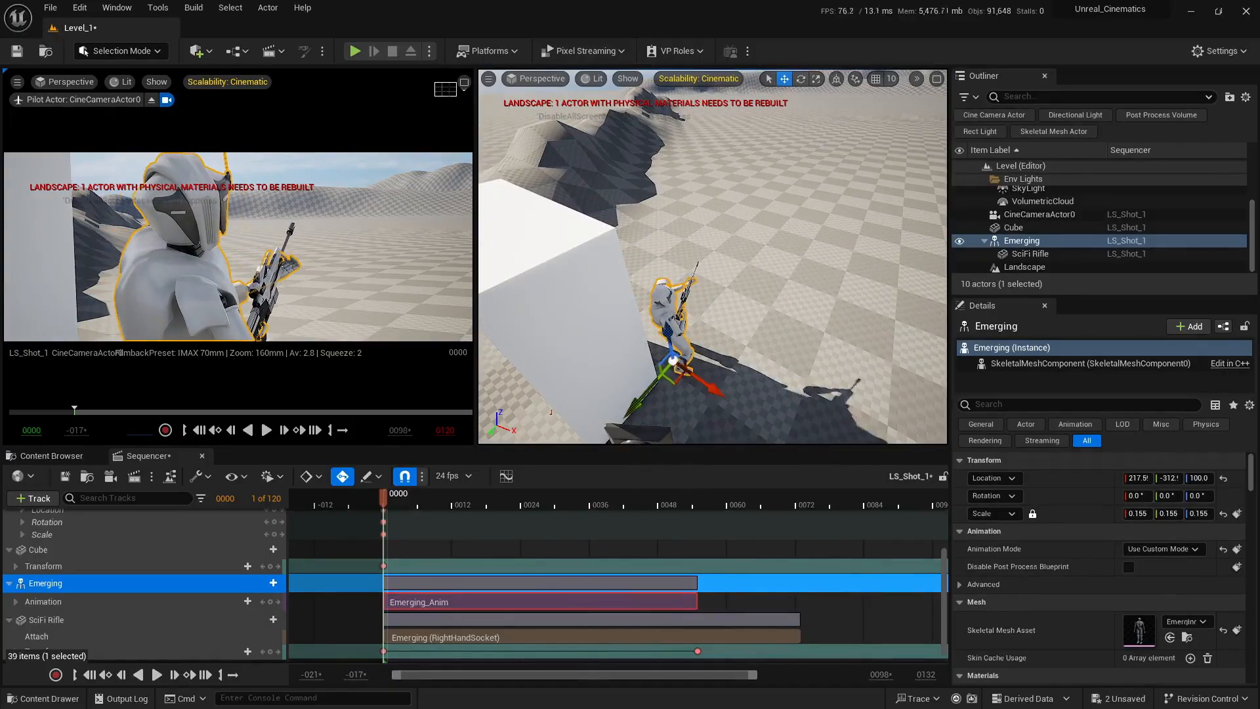
# Shift the cube along the X axis to about X 131
pyautogui.moveTo(678, 334); pyautogui.dragTo(679, 340, button='right')
pyautogui.click(634, 327)
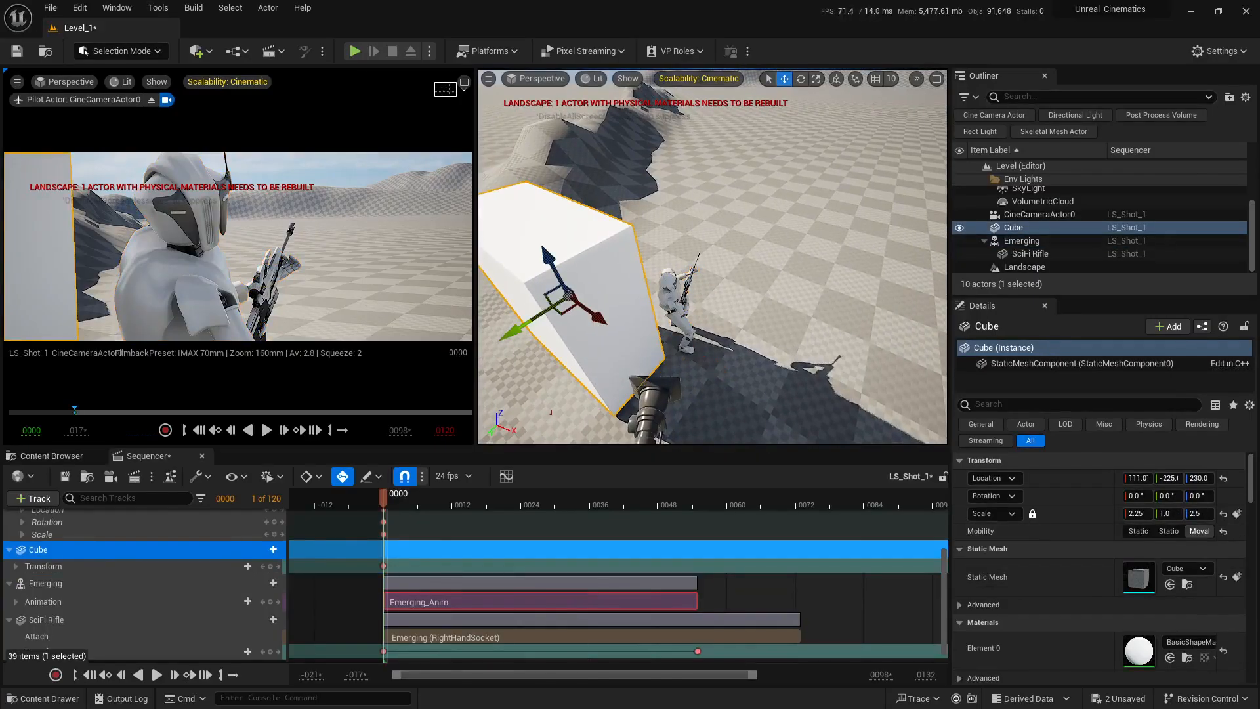
pyautogui.moveTo(601, 320); pyautogui.dragTo(613, 320)
# Move the Emerging character farther along the X axis to about X 223.6
pyautogui.click(676, 303)
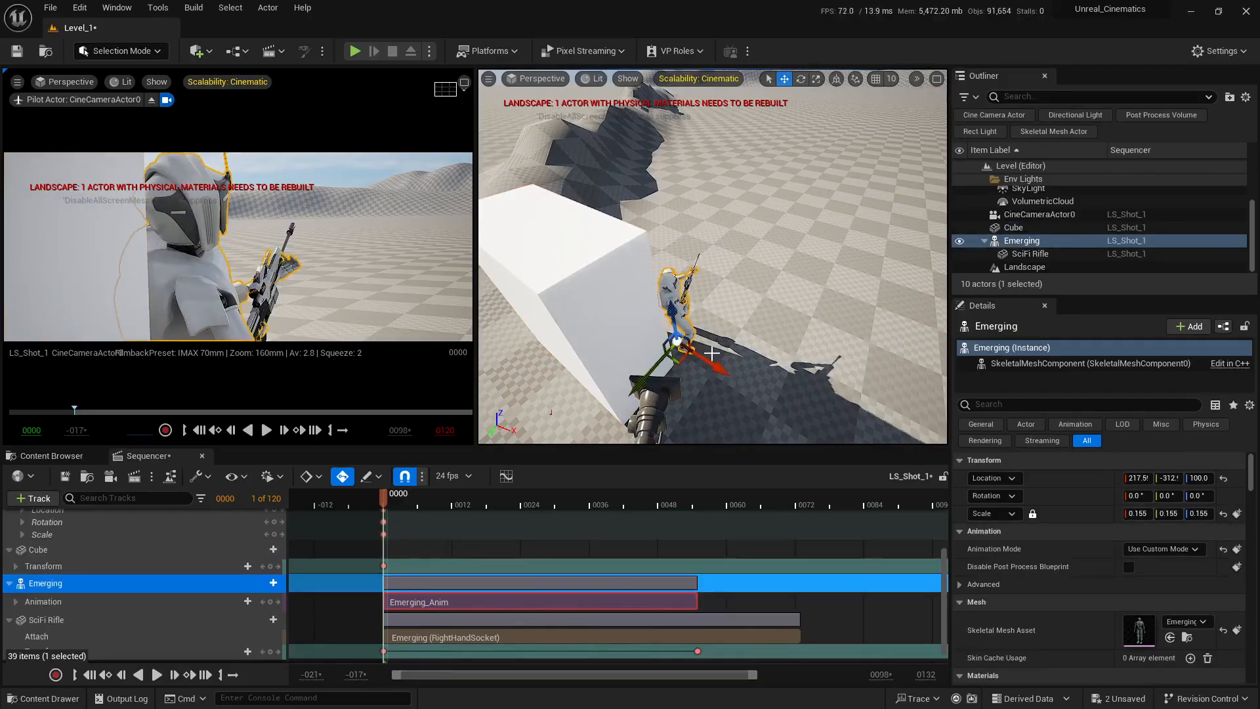
pyautogui.moveTo(718, 369); pyautogui.dragTo(722, 370)
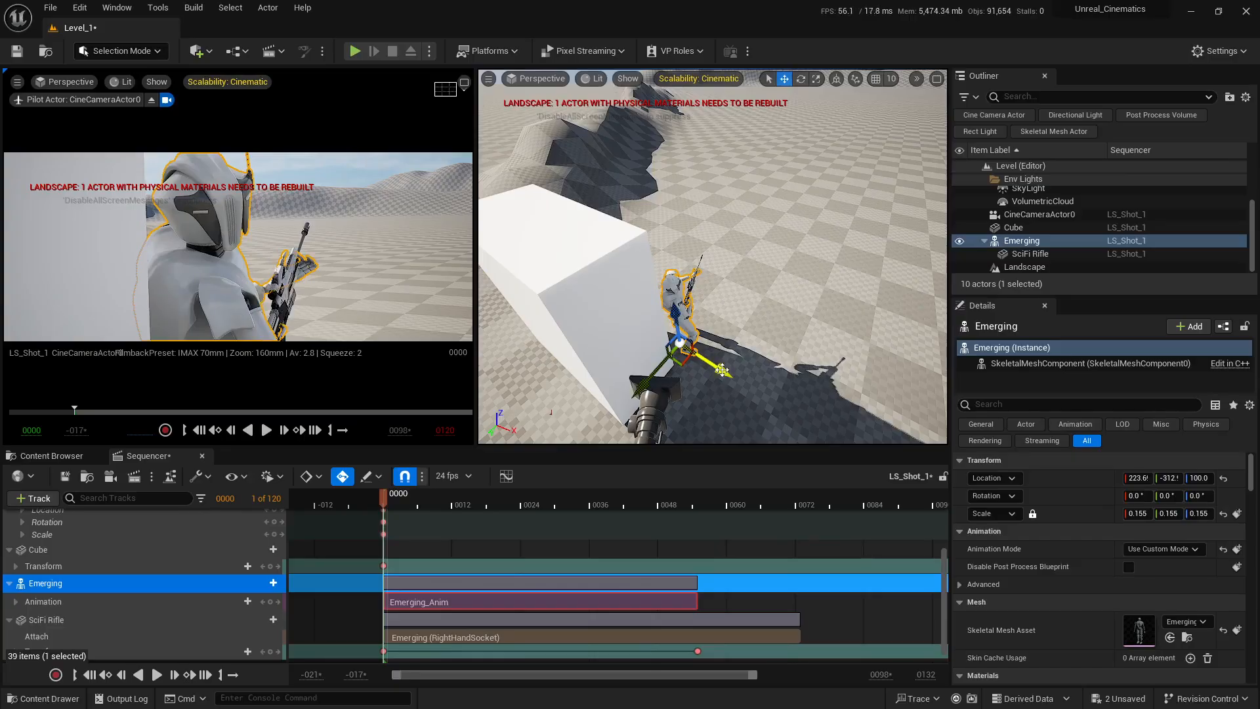
pyautogui.moveTo(712, 283); pyautogui.dragTo(712, 269, button='right')
pyautogui.moveTo(709, 322); pyautogui.dragTo(709, 322, button='right')
# Slide the cube along the X axis to about X 136.3 so it covers more of the character
pyautogui.moveTo(709, 259); pyautogui.dragTo(707, 258)
pyautogui.press('s')
pyautogui.moveTo(694, 272); pyautogui.dragTo(692, 316, button='right')
pyautogui.press('d')
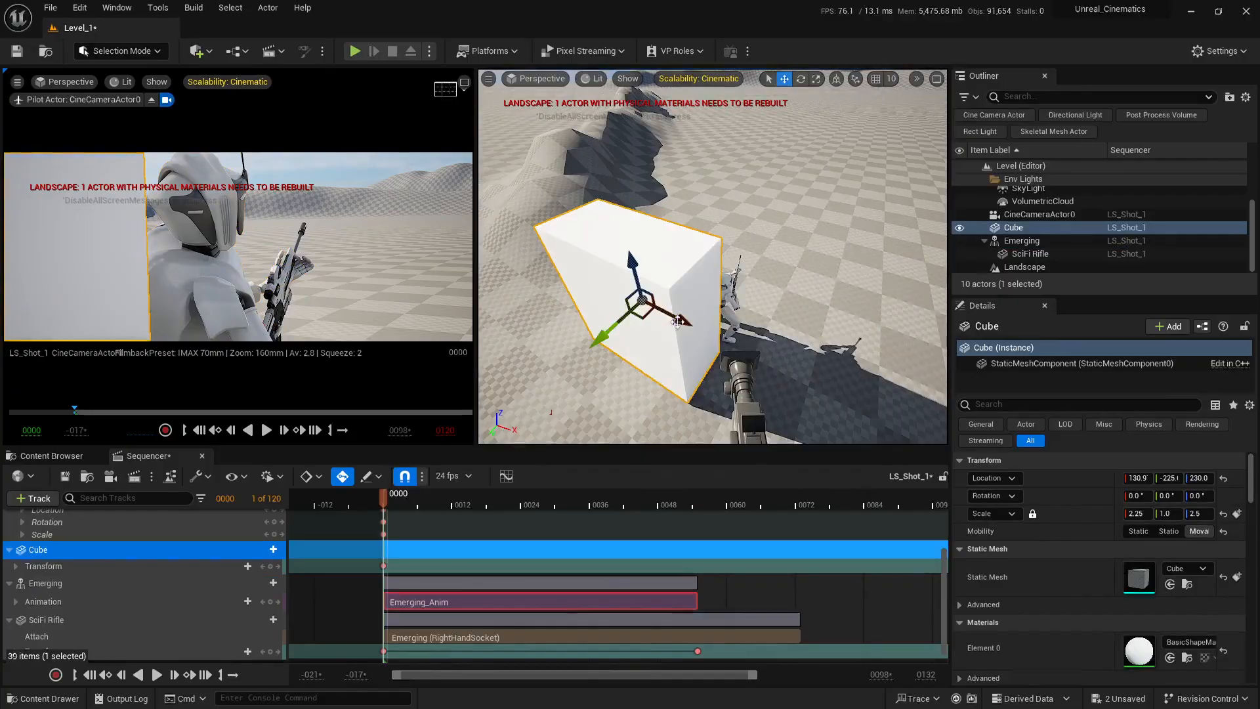
pyautogui.moveTo(681, 320); pyautogui.dragTo(688, 324)
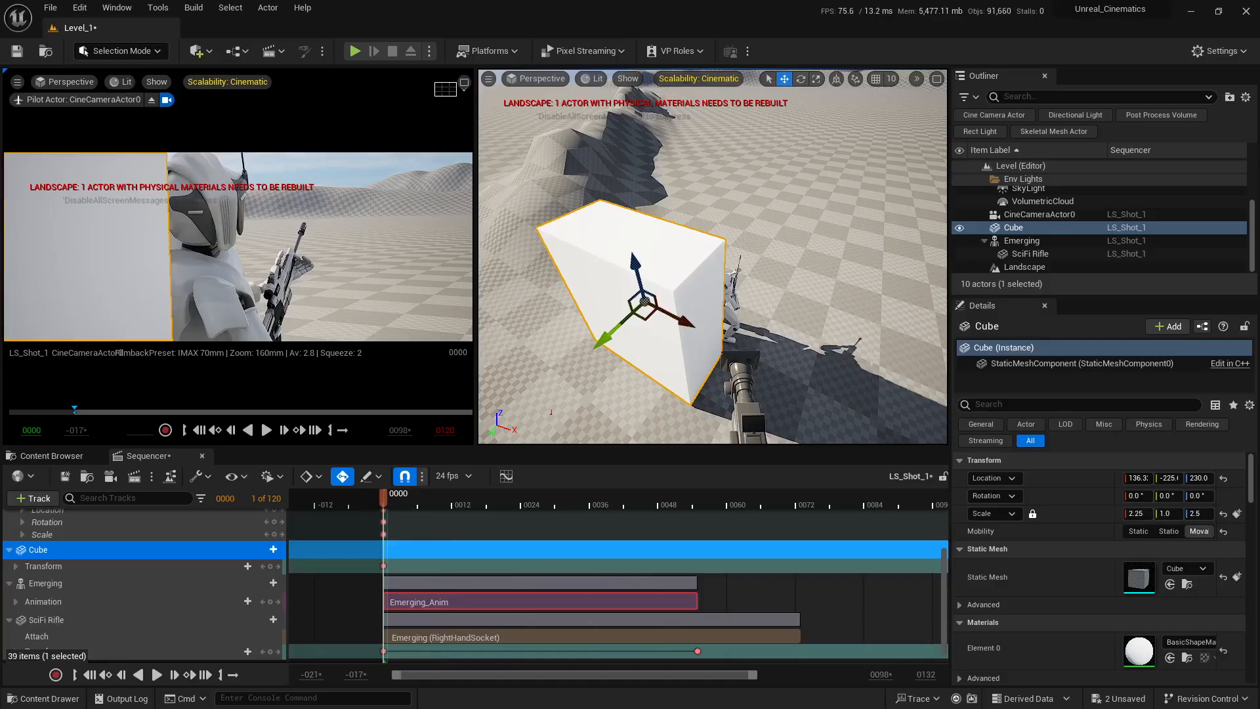
# Delete the cube's transform keyframe at frame 0 and remove its Transform track from the sequence
pyautogui.moveTo(688, 324); pyautogui.dragTo(681, 308, button='right')
pyautogui.press('Escape')
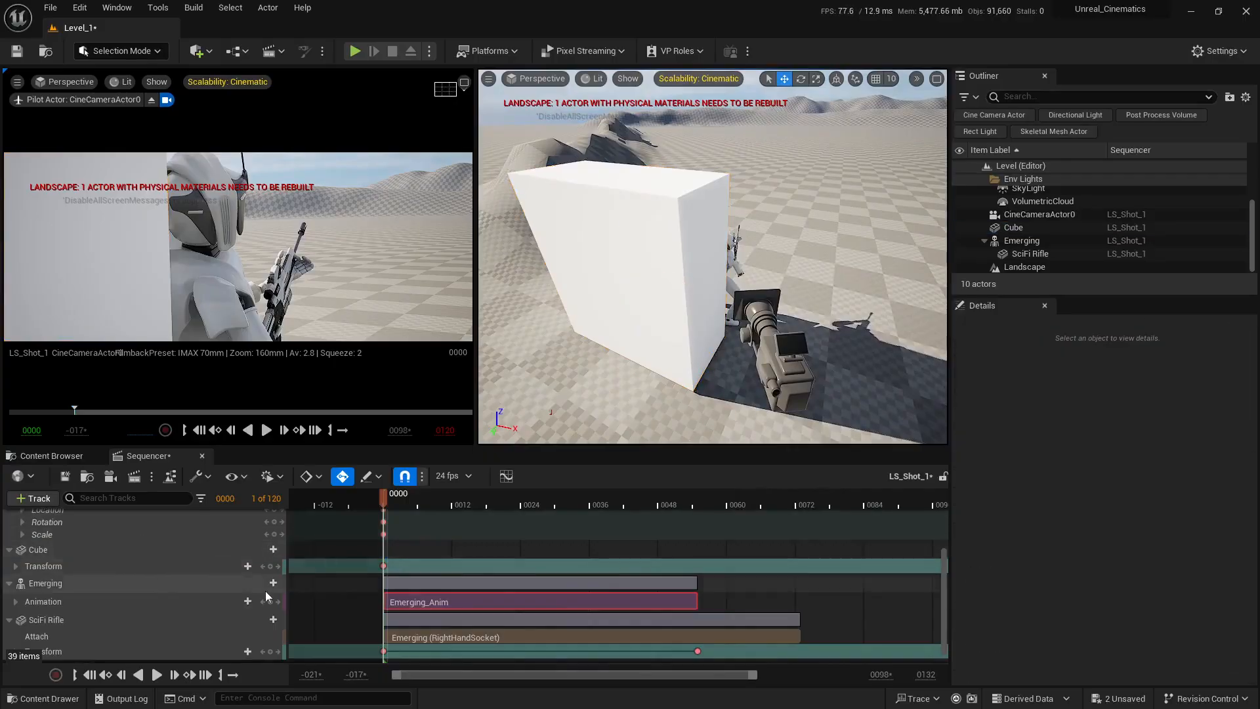
pyautogui.scroll(1, 405, 586)
pyautogui.moveTo(402, 577); pyautogui.dragTo(337, 603)
pyautogui.press('Delete')
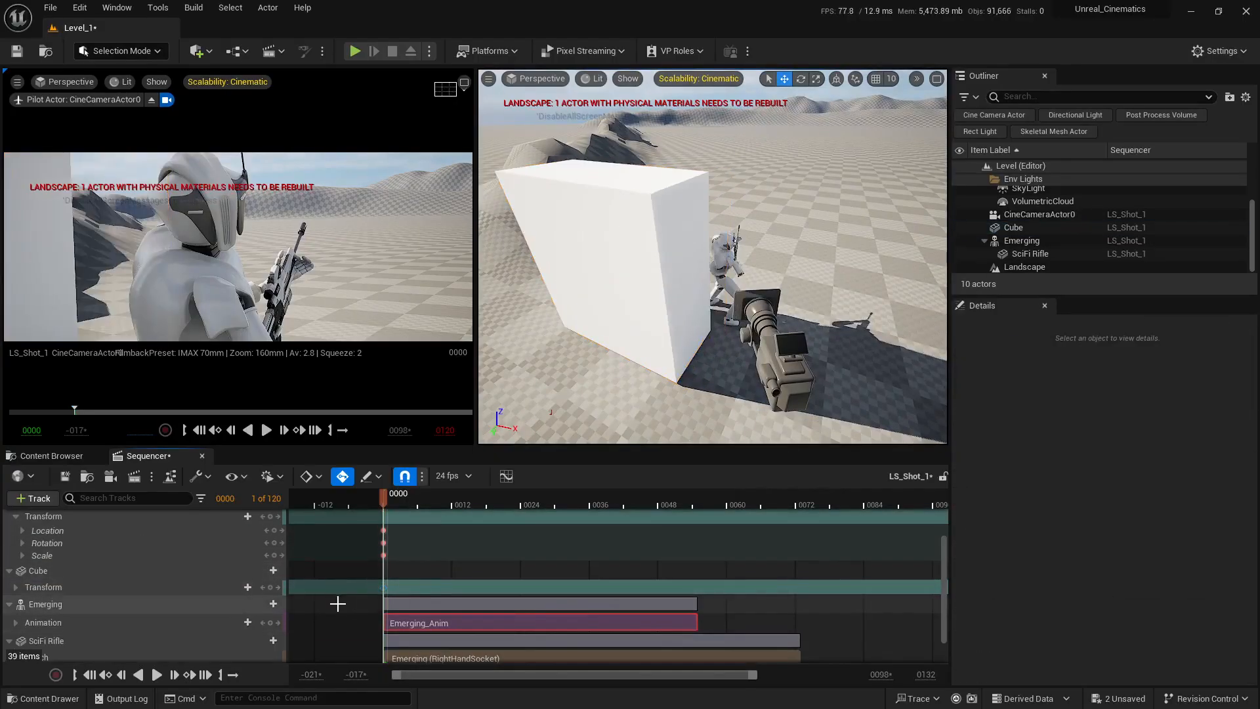
pyautogui.click(59, 586)
pyautogui.press('Delete')
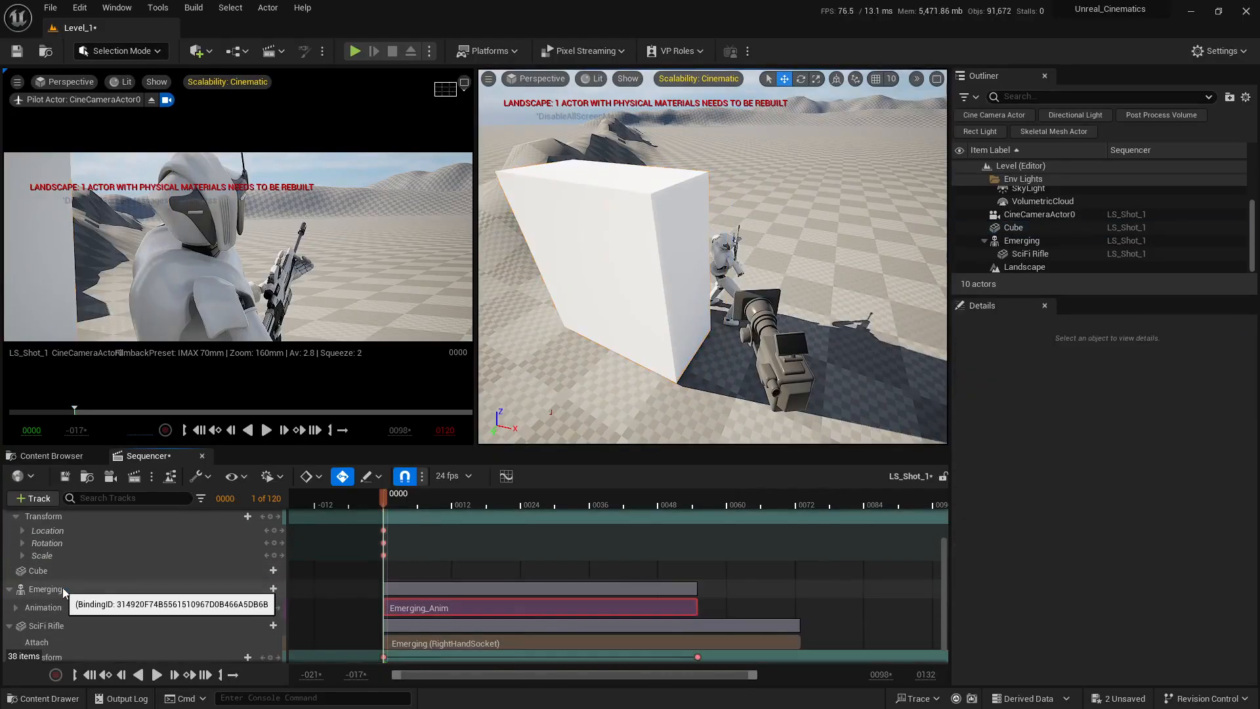
# Reposition the unkeyed cube along the X axis to about X 136.1 to partly hide the character
pyautogui.click(643, 273)
pyautogui.scroll(4, 712, 321)
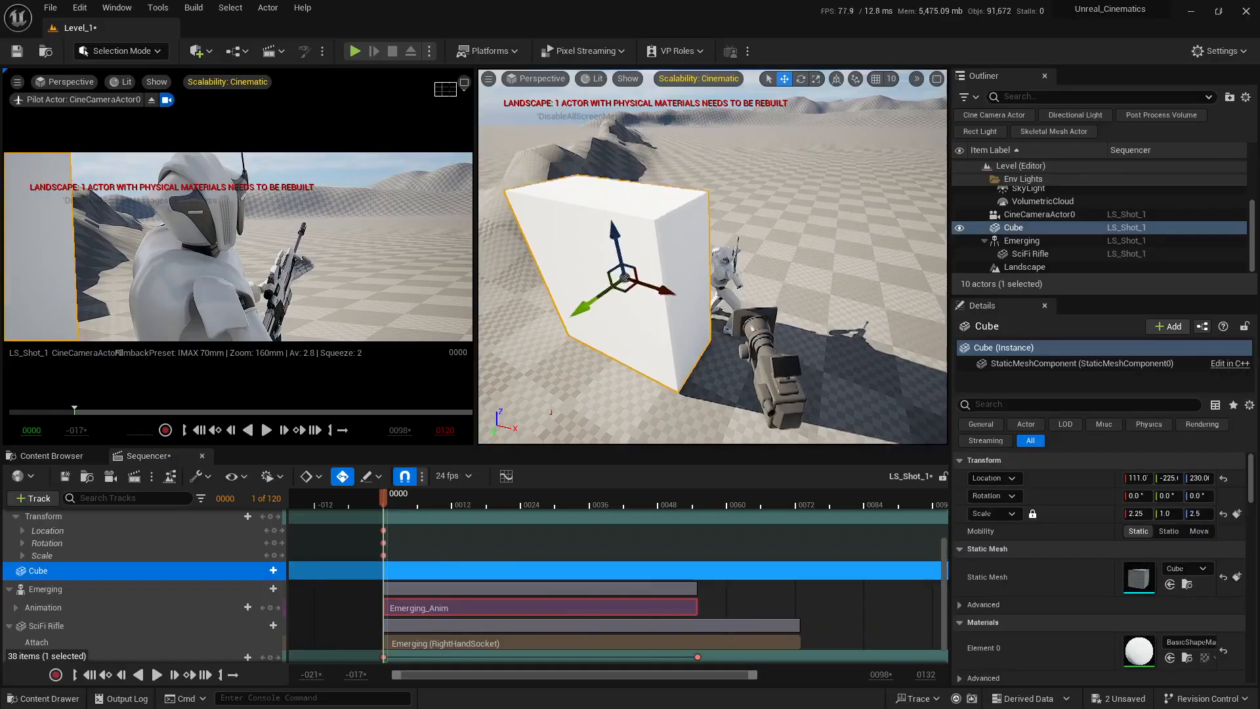
pyautogui.moveTo(650, 306); pyautogui.dragTo(674, 309)
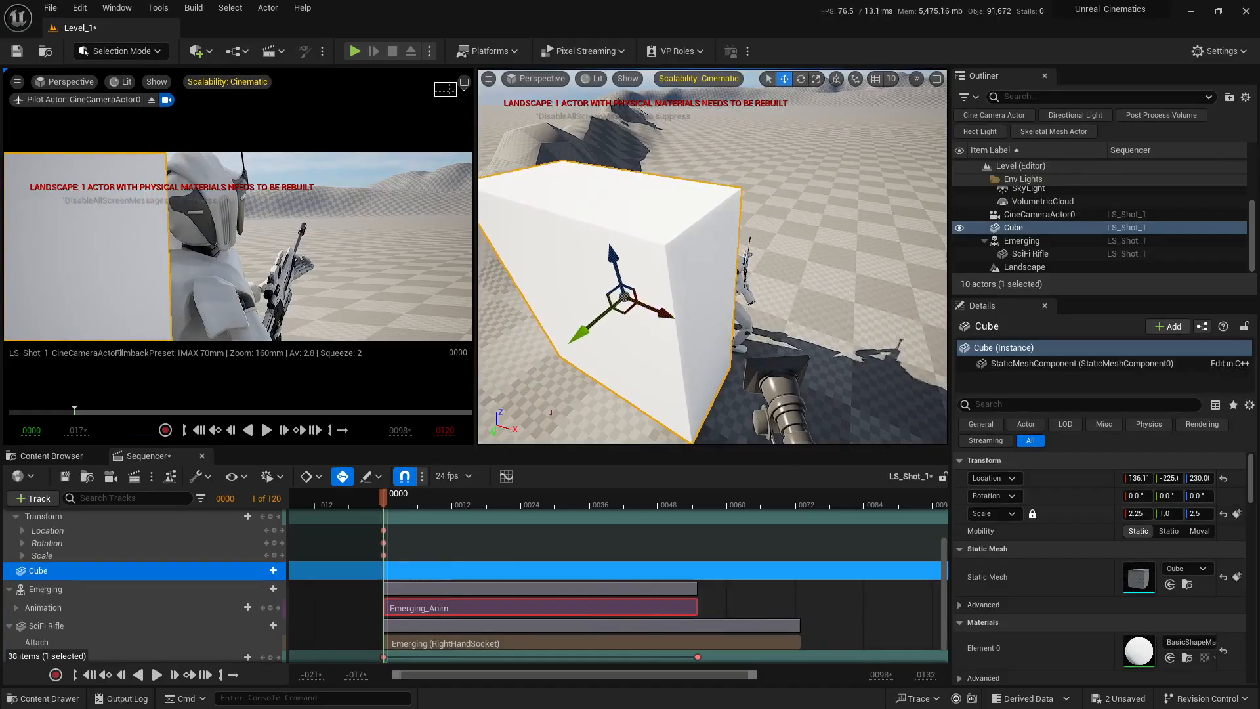
pyautogui.press('s')
pyautogui.moveTo(674, 309)
pyautogui.mouseDown(button='right')
pyautogui.moveTo(684, 304)
pyautogui.moveTo(656, 296)
pyautogui.moveTo(699, 304)
pyautogui.moveTo(670, 302)
pyautogui.mouseUp(button='right')
pyautogui.press('w')
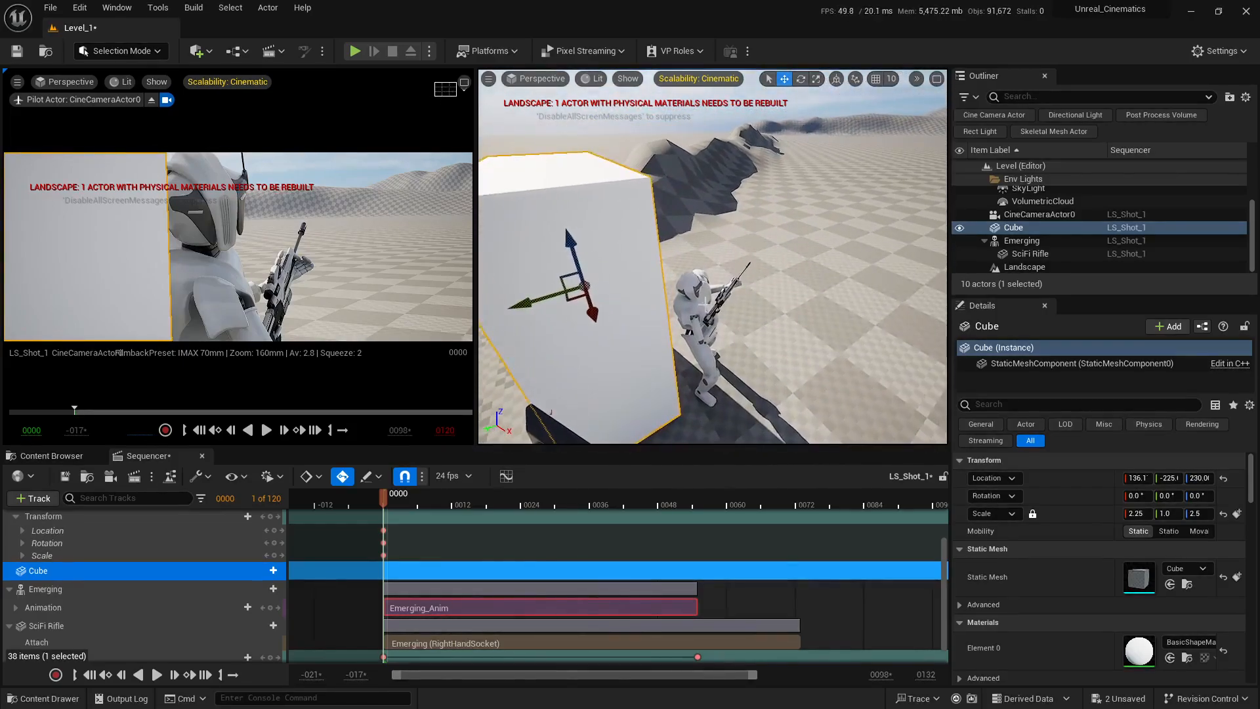
pyautogui.click(704, 303)
pyautogui.scroll(-1, 115, 616)
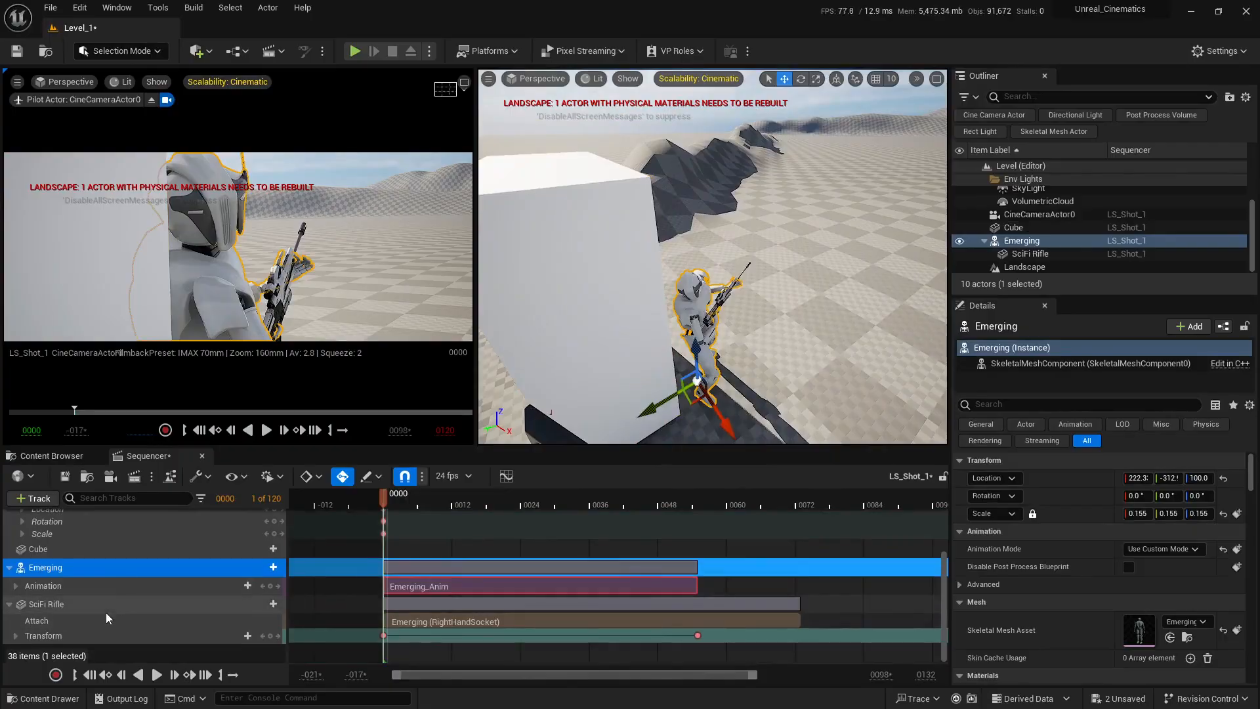
pyautogui.scroll(4, 105, 611)
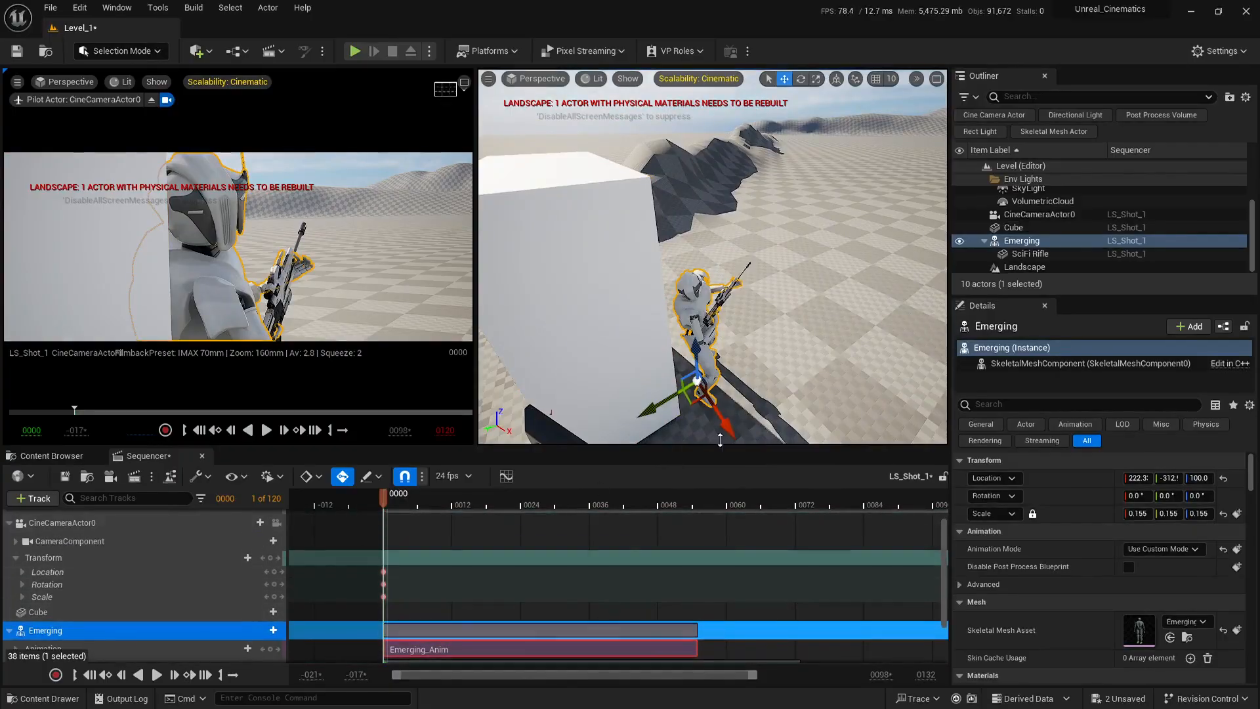
# Select CineCameraActor0, switch the transform gizmo to world space and move the camera along the X axis to about X 316.9
pyautogui.moveTo(695, 302); pyautogui.dragTo(673, 322, button='right')
pyautogui.press('Escape')
pyautogui.click(682, 315)
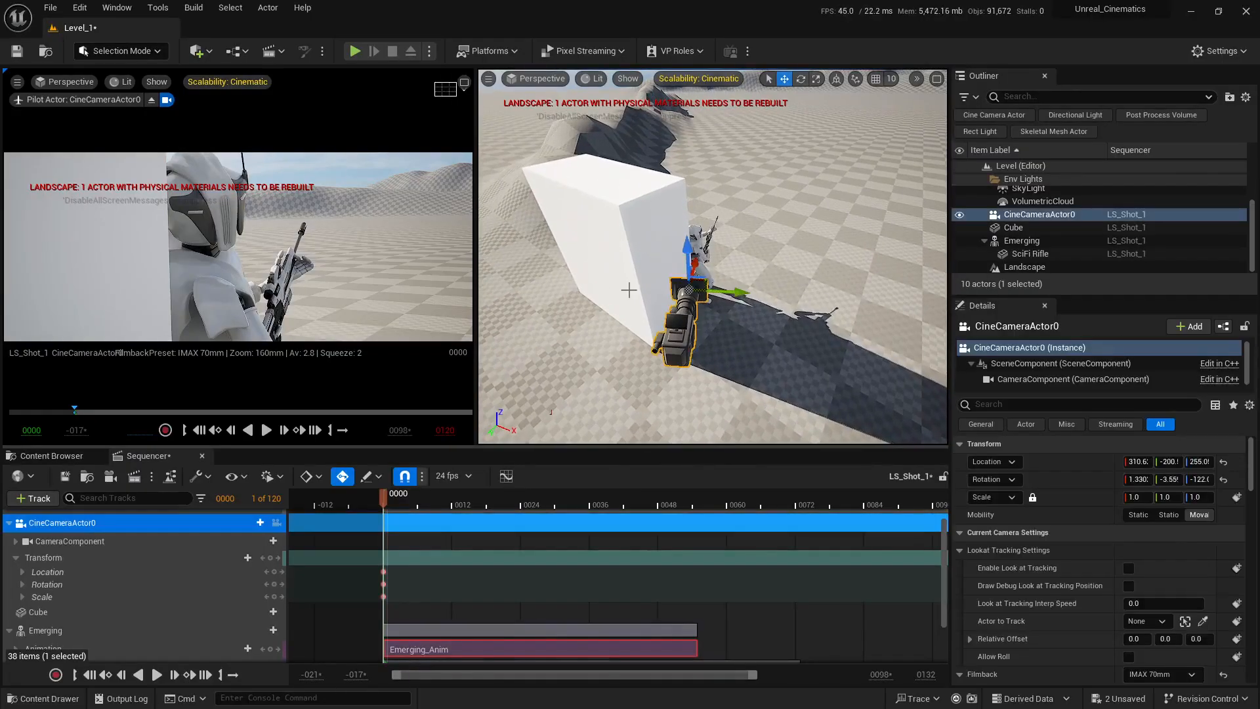
pyautogui.moveTo(820, 264); pyautogui.dragTo(827, 265, button='right')
pyautogui.click(836, 79)
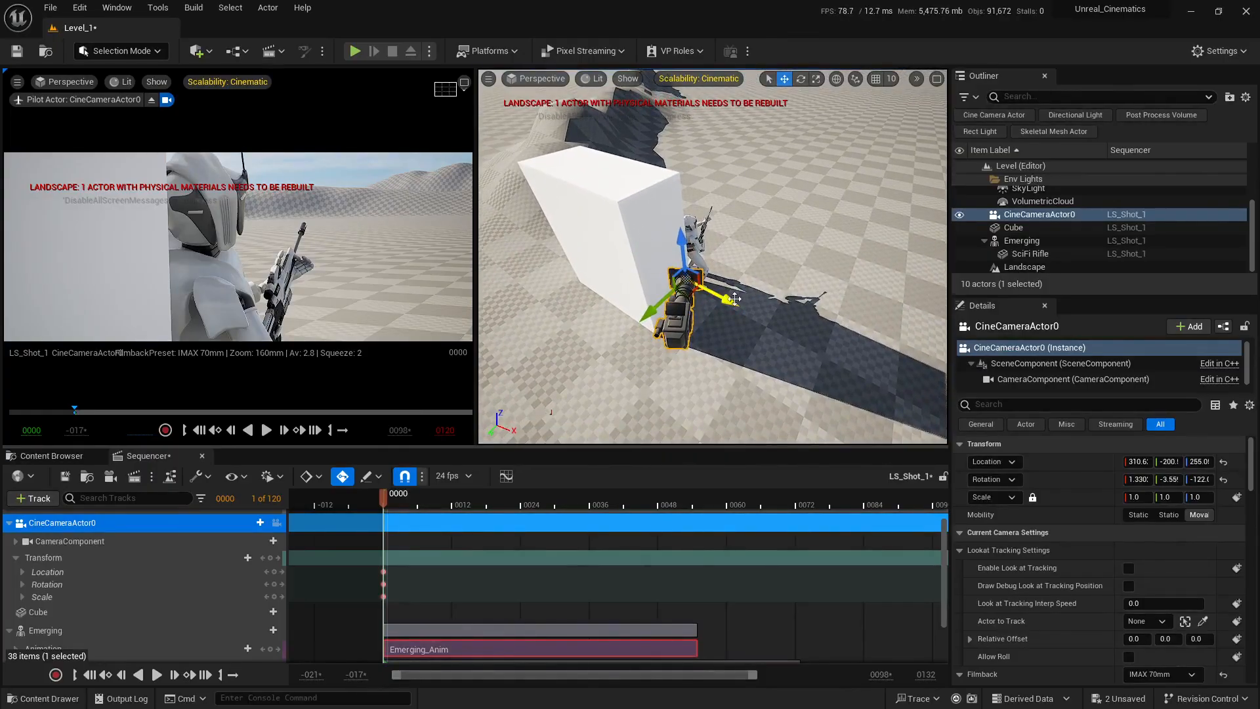
pyautogui.moveTo(733, 299); pyautogui.dragTo(740, 299)
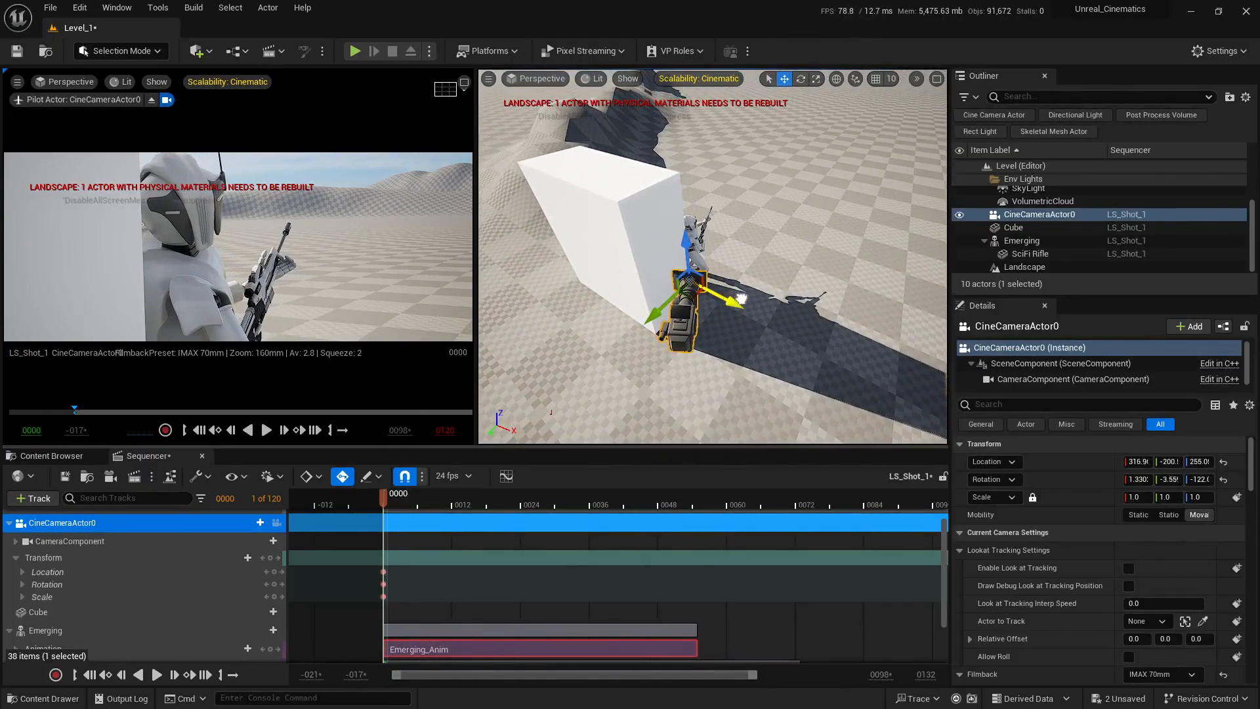
# Move the camera closer along the Y axis to about Y -216 and lower it to about Z 251.6
pyautogui.moveTo(647, 318); pyautogui.dragTo(657, 320)
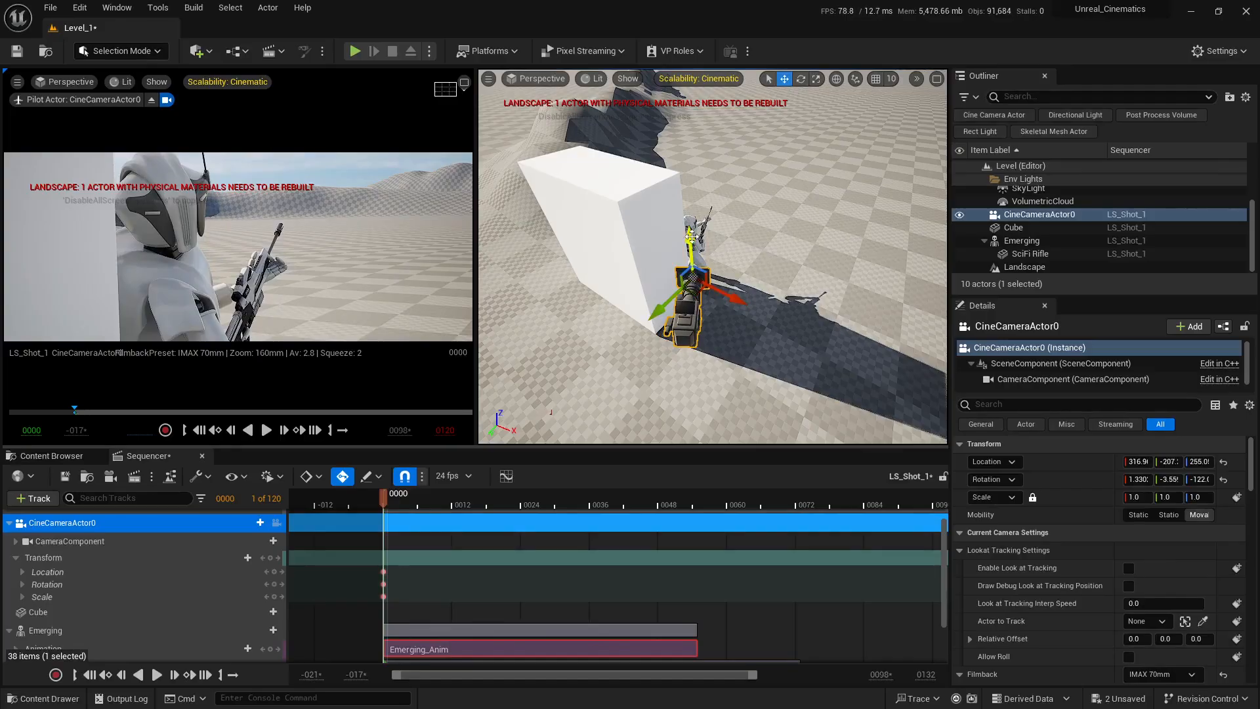
pyautogui.moveTo(691, 237); pyautogui.dragTo(686, 238)
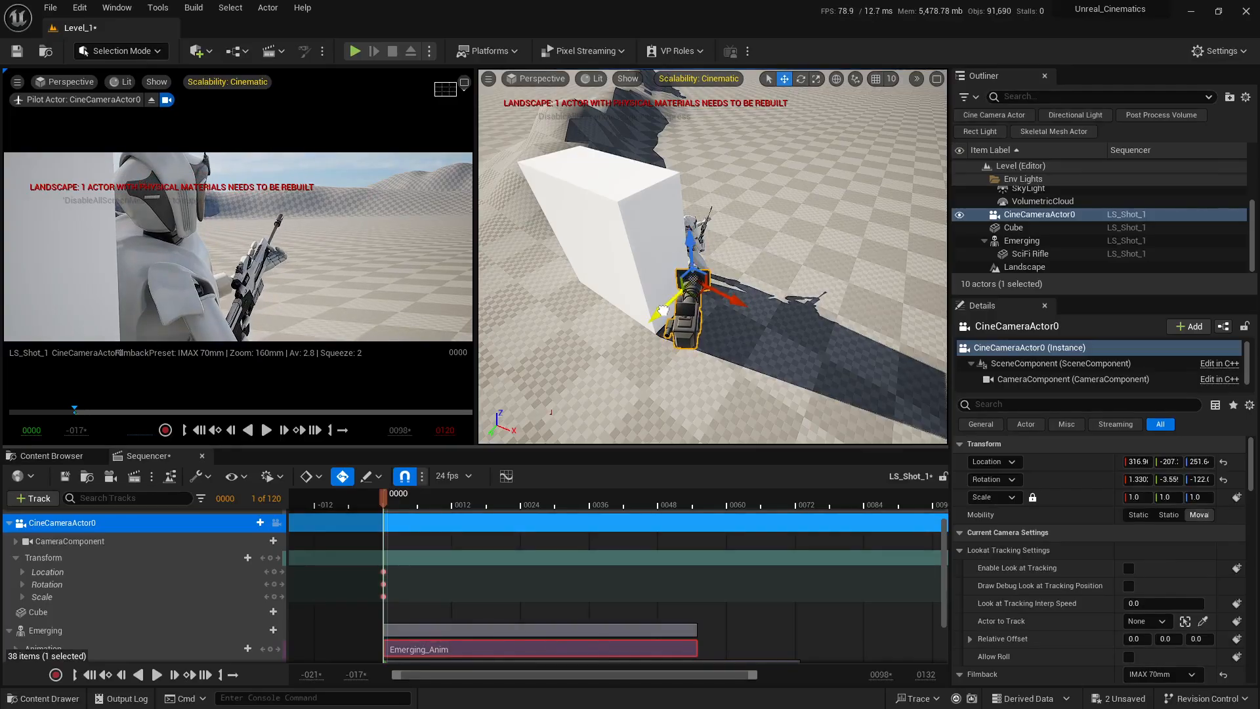
pyautogui.moveTo(663, 311); pyautogui.dragTo(678, 311)
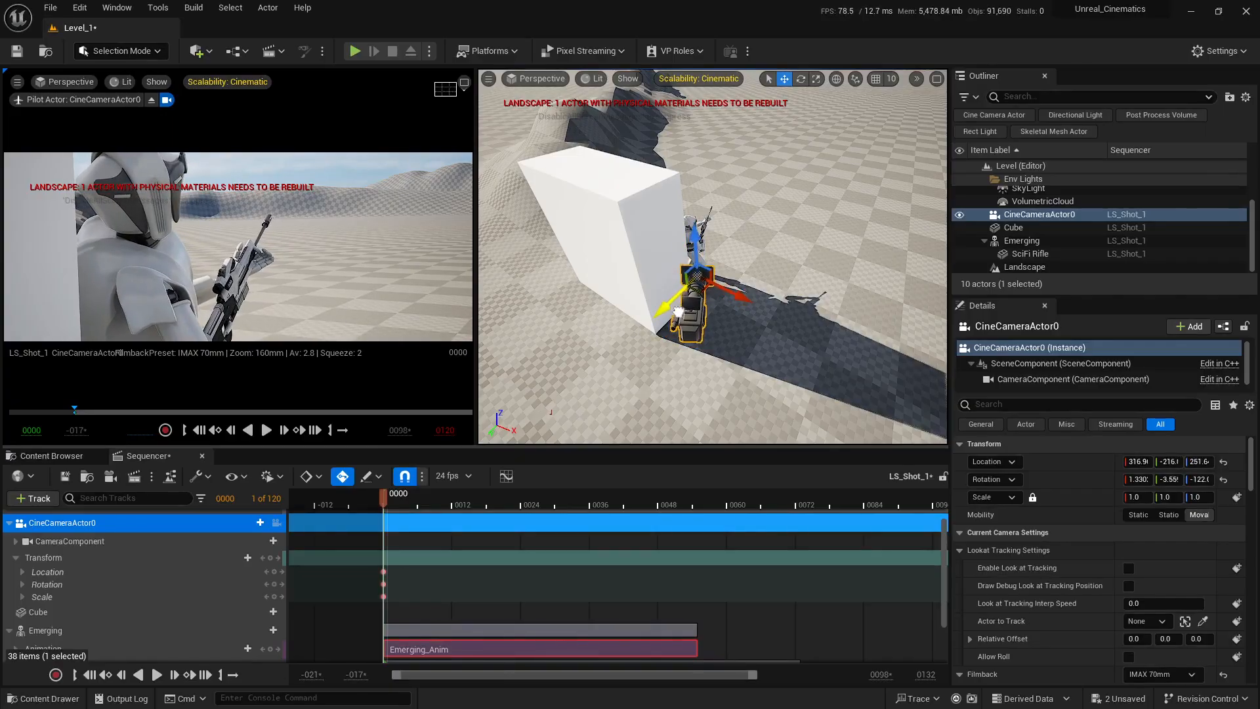
pyautogui.moveTo(828, 348); pyautogui.dragTo(740, 286, button='right')
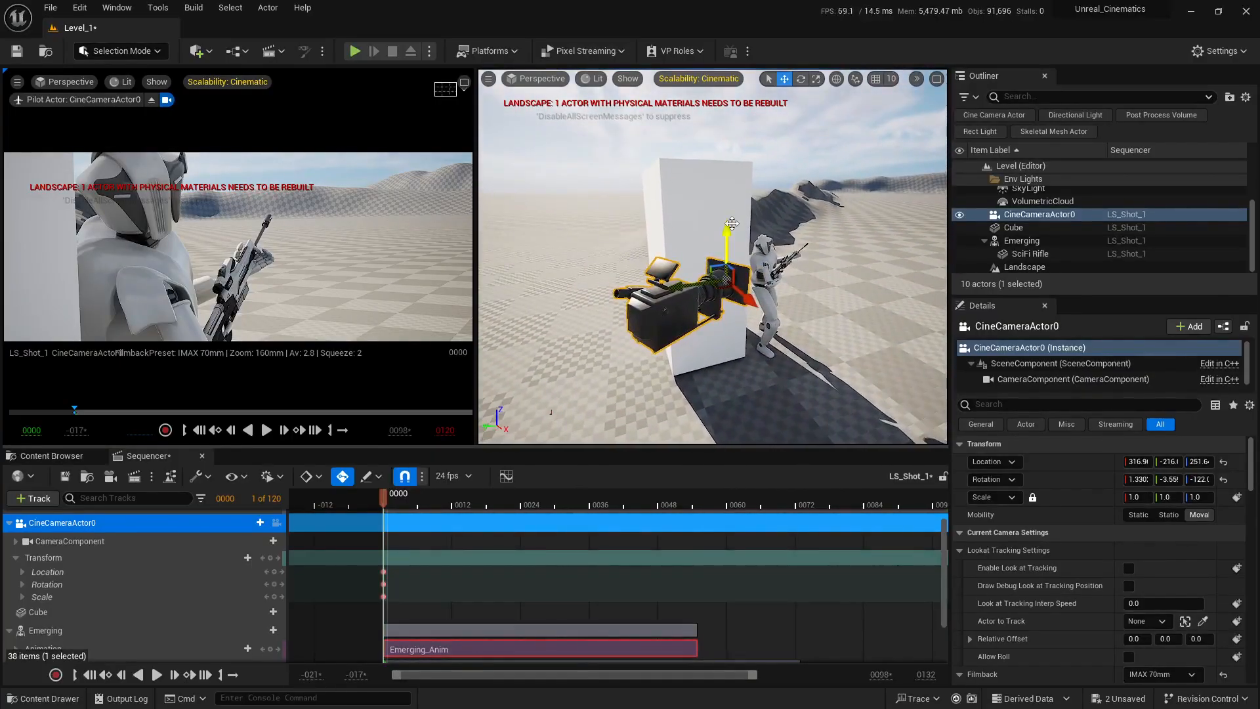
pyautogui.moveTo(732, 224); pyautogui.dragTo(727, 219)
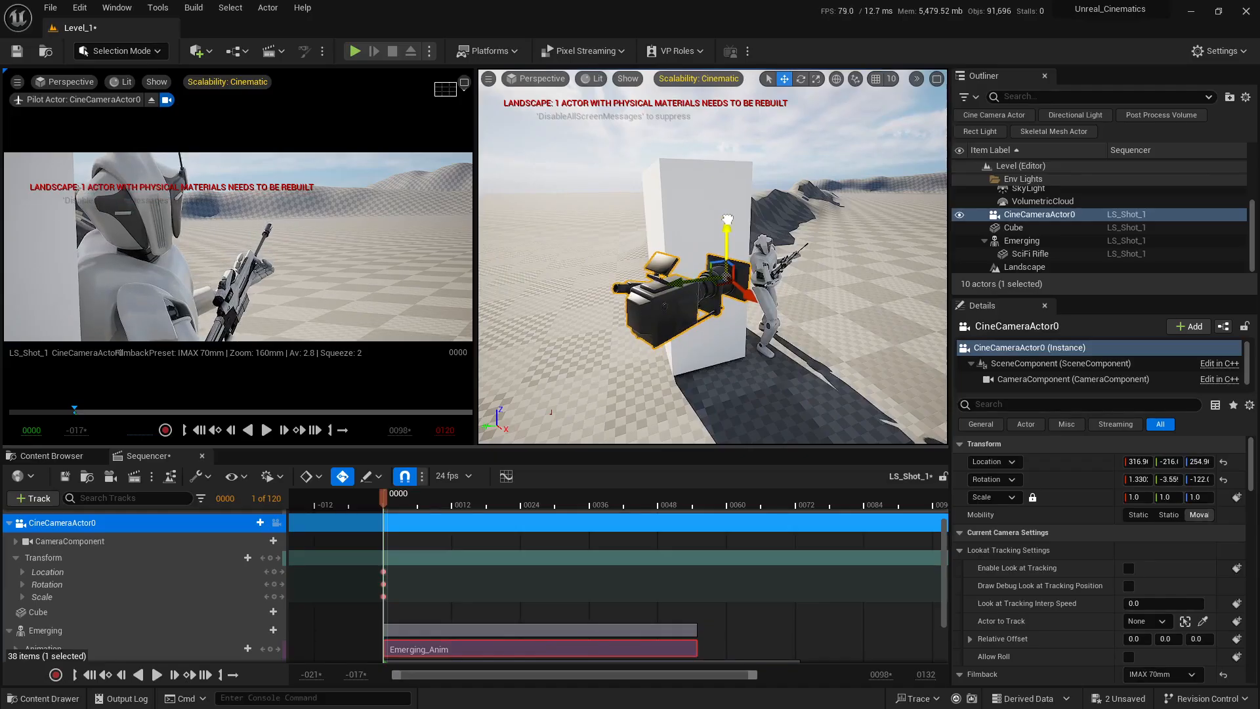
pyautogui.hotkey('ctrl', 'z')
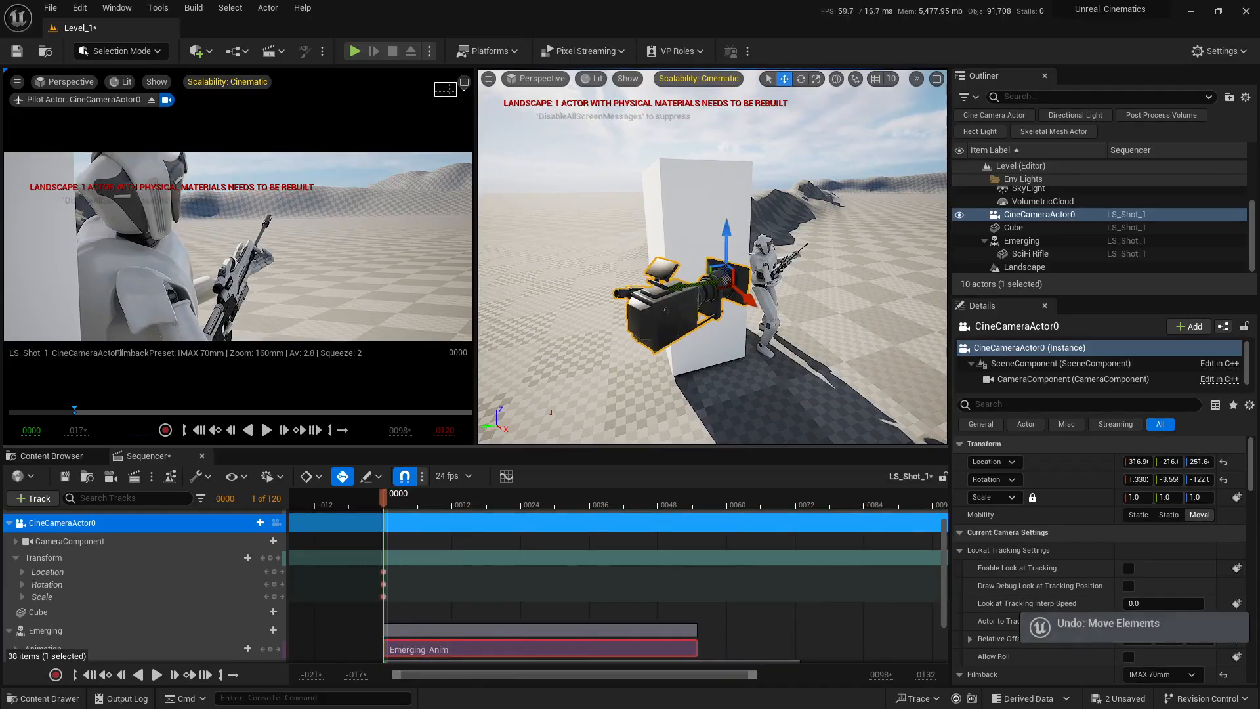
pyautogui.press('Escape')
pyautogui.press('s')
pyautogui.moveTo(712, 256); pyautogui.dragTo(761, 283, button='right')
pyautogui.press('w')
pyautogui.moveTo(633, 418)
pyautogui.mouseDown(button='right')
pyautogui.moveTo(645, 416)
pyautogui.moveTo(634, 418)
pyautogui.mouseUp(button='right')
pyautogui.click(634, 419)
pyautogui.press('s')
pyautogui.moveTo(804, 414)
pyautogui.mouseDown(button='right')
pyautogui.moveTo(797, 397)
pyautogui.moveTo(811, 393)
pyautogui.mouseUp(button='right')
pyautogui.press('w')
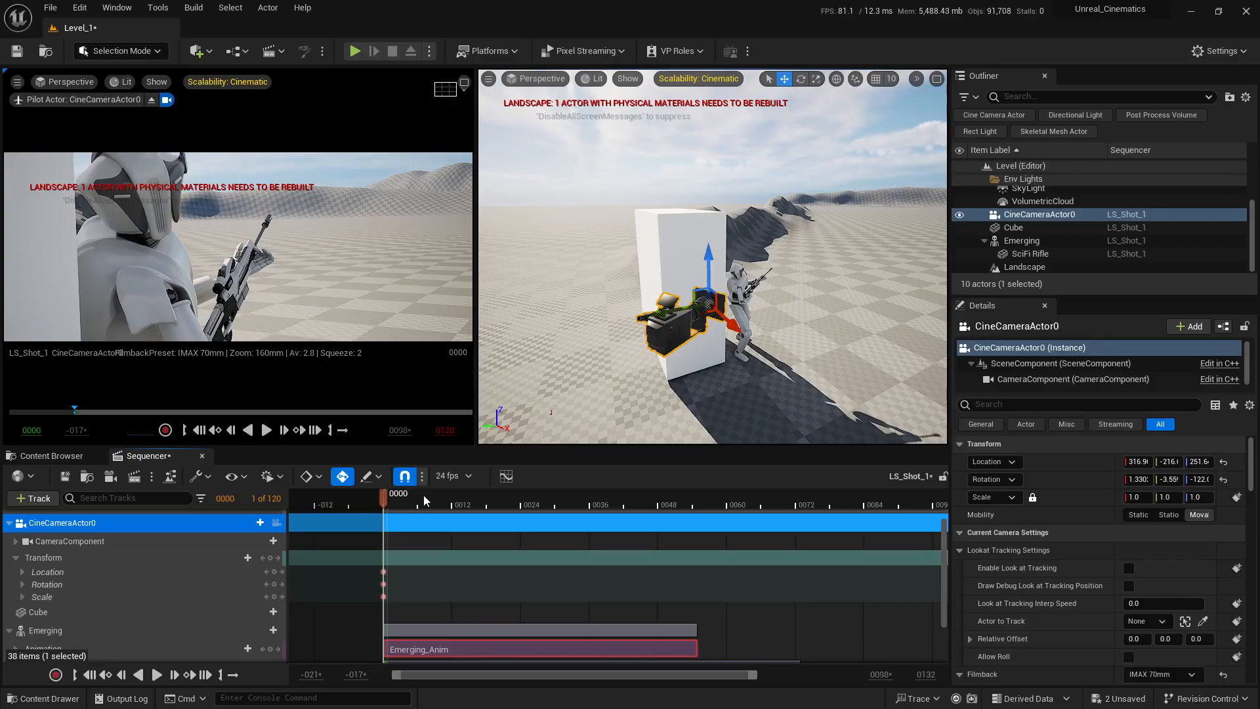
# Key the camera's transform at frame 18 and move it along the X axis to about X 341.8 to frame the character's head
pyautogui.moveTo(423, 495); pyautogui.dragTo(490, 496)
pyautogui.press('s')
pyautogui.moveTo(761, 336); pyautogui.dragTo(720, 329, button='right')
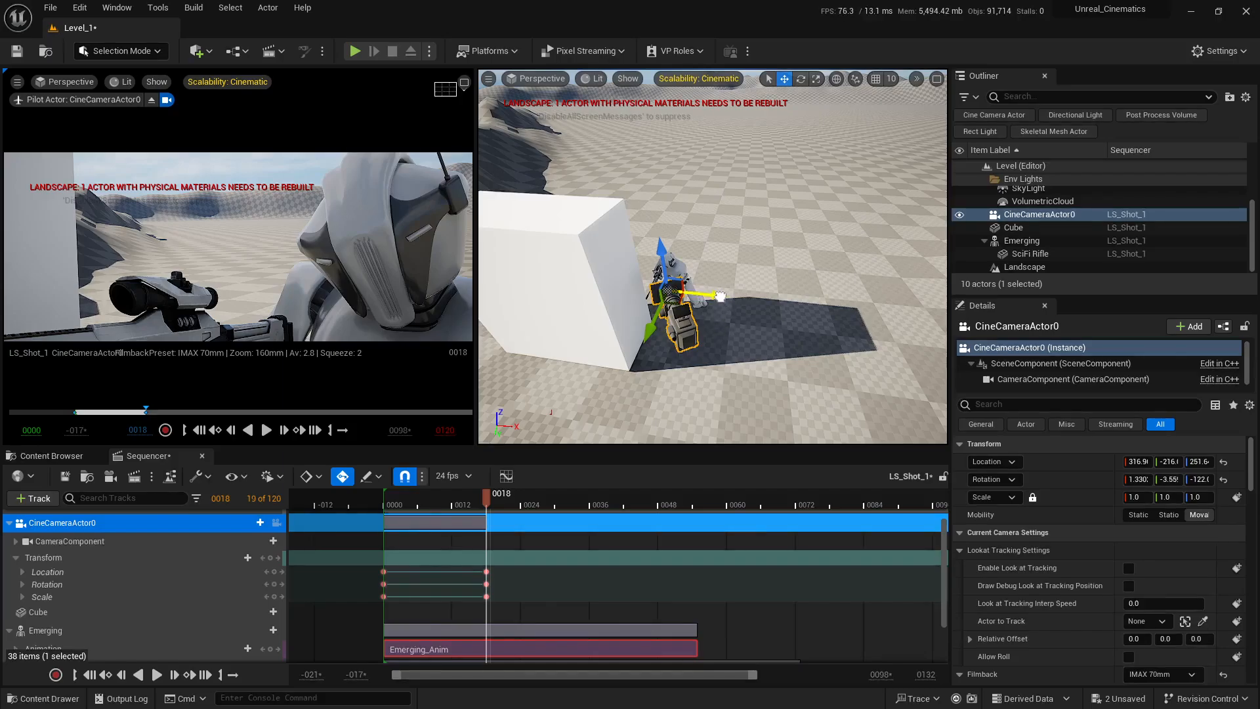
pyautogui.moveTo(720, 297); pyautogui.dragTo(737, 296)
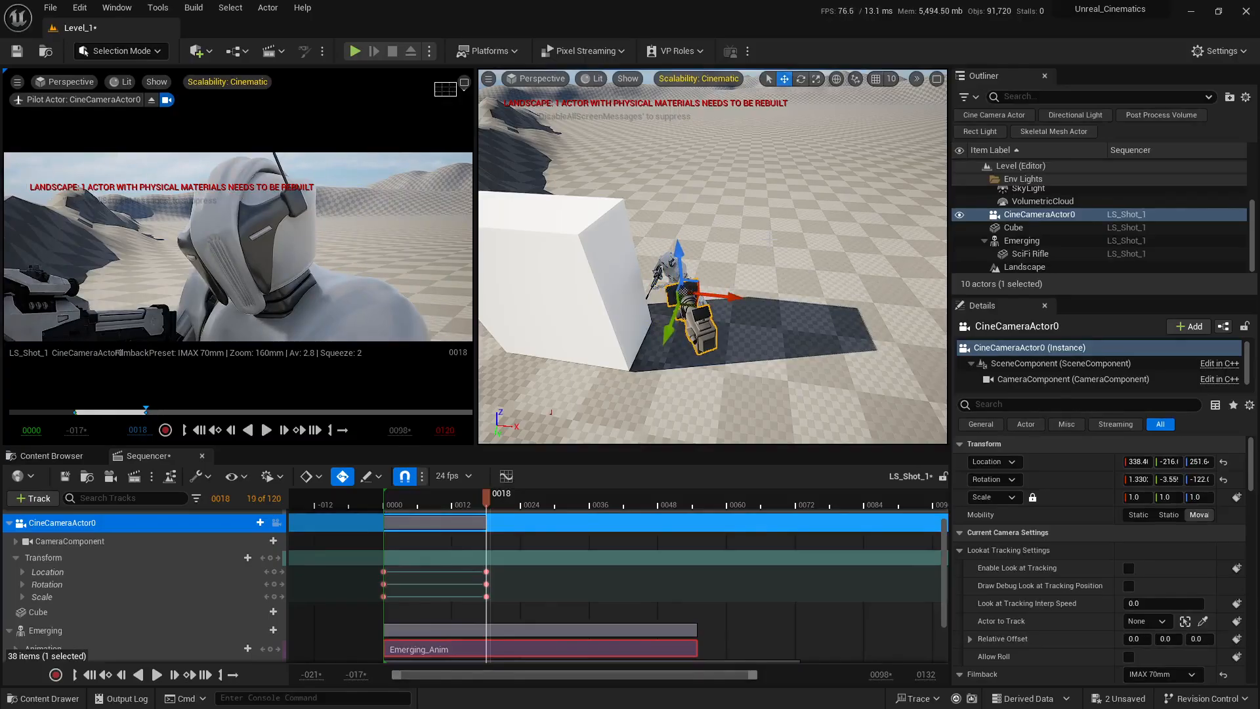
pyautogui.moveTo(736, 297); pyautogui.dragTo(738, 297)
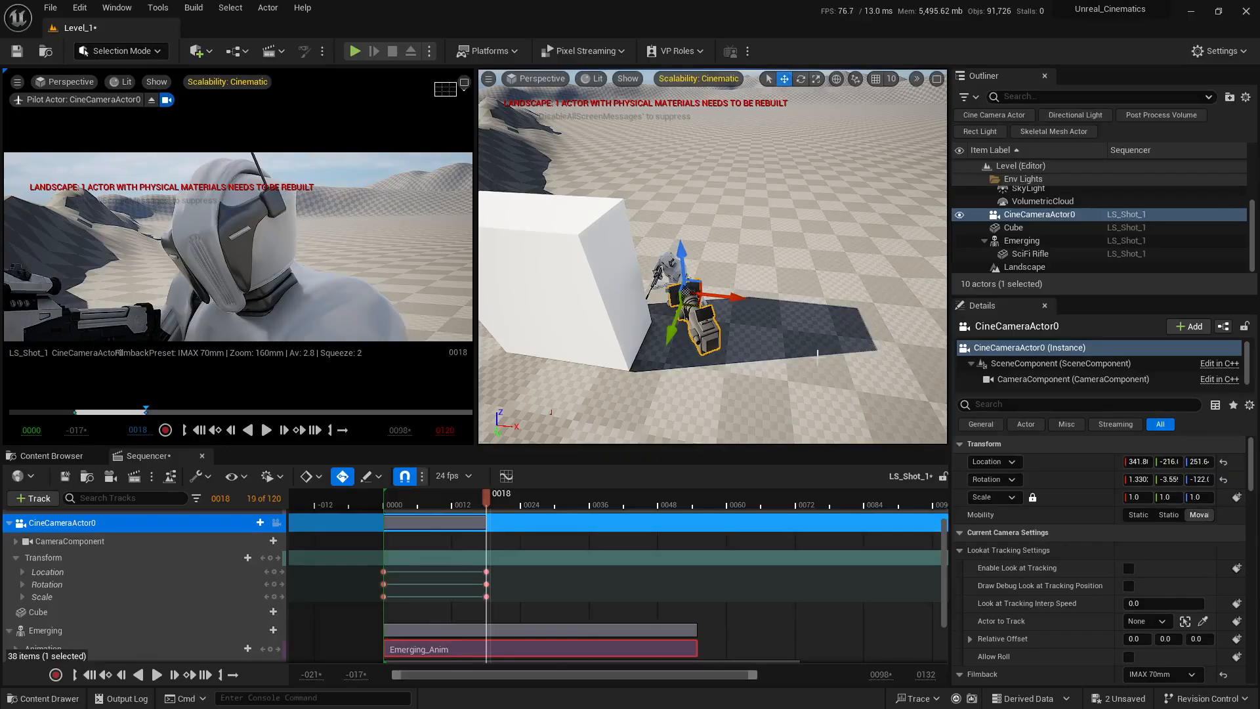
# Play the sequence from frame 0 to review the camera move against the character's animation
pyautogui.moveTo(822, 340); pyautogui.dragTo(829, 281, button='right')
pyautogui.click(387, 503)
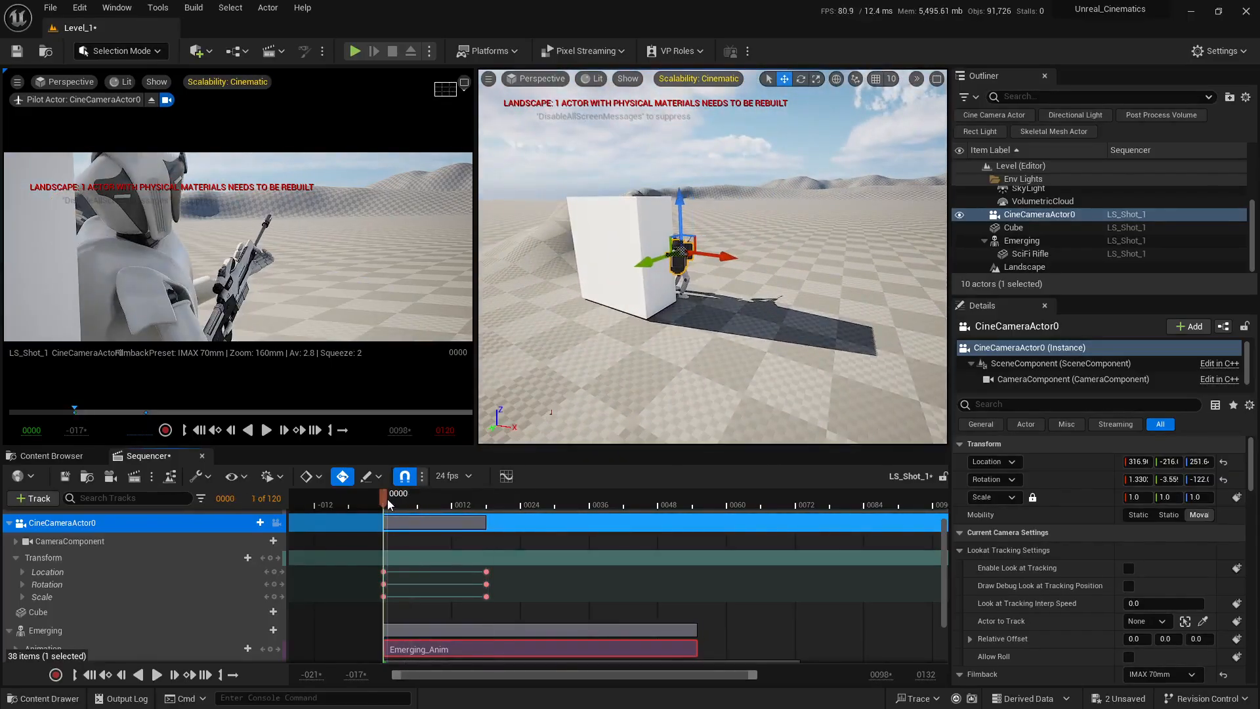
pyautogui.press('space')
pyautogui.press('space')
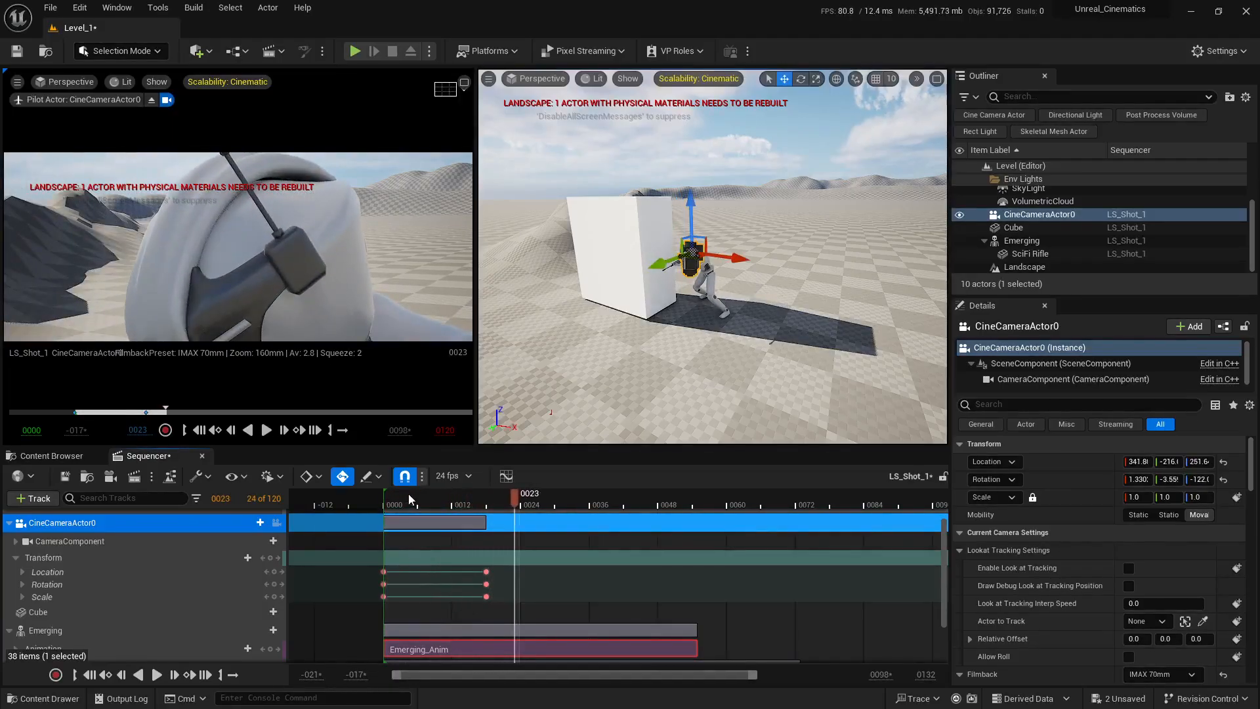
# Scrub the timeline past frame 18 and examine the character's crouching motion with the viewport gizmos hidden
pyautogui.moveTo(388, 496); pyautogui.dragTo(486, 514)
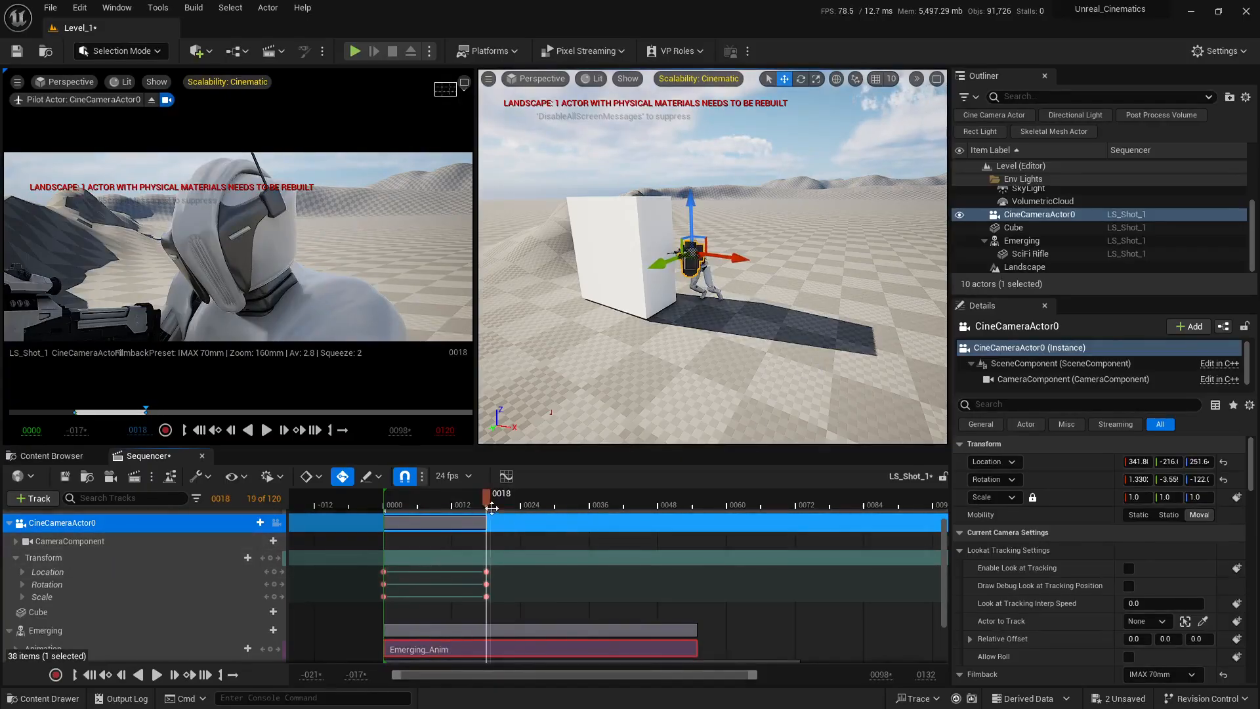
pyautogui.moveTo(498, 506); pyautogui.dragTo(572, 506)
pyautogui.moveTo(712, 263); pyautogui.dragTo(656, 315, button='right')
pyautogui.moveTo(582, 494); pyautogui.dragTo(542, 494)
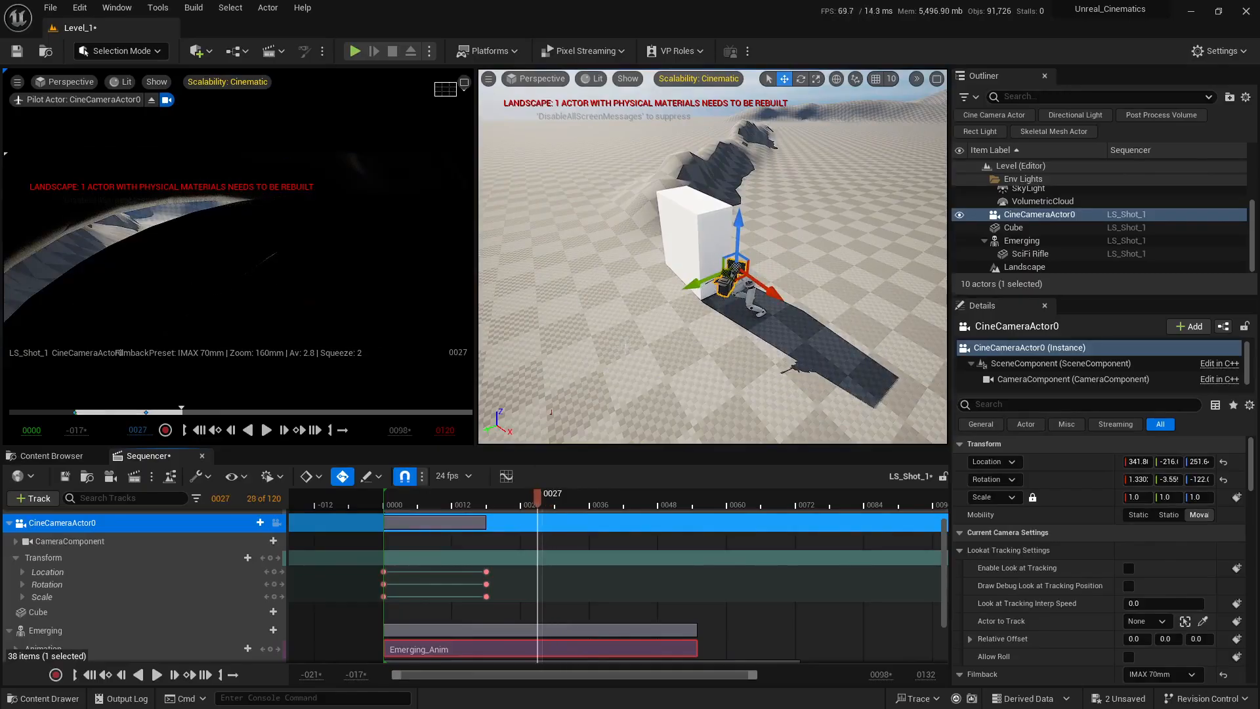
pyautogui.moveTo(712, 276); pyautogui.dragTo(649, 296, button='right')
pyautogui.press('g')
pyautogui.moveTo(536, 491)
pyautogui.mouseDown()
pyautogui.moveTo(523, 498)
pyautogui.moveTo(555, 502)
pyautogui.mouseUp()
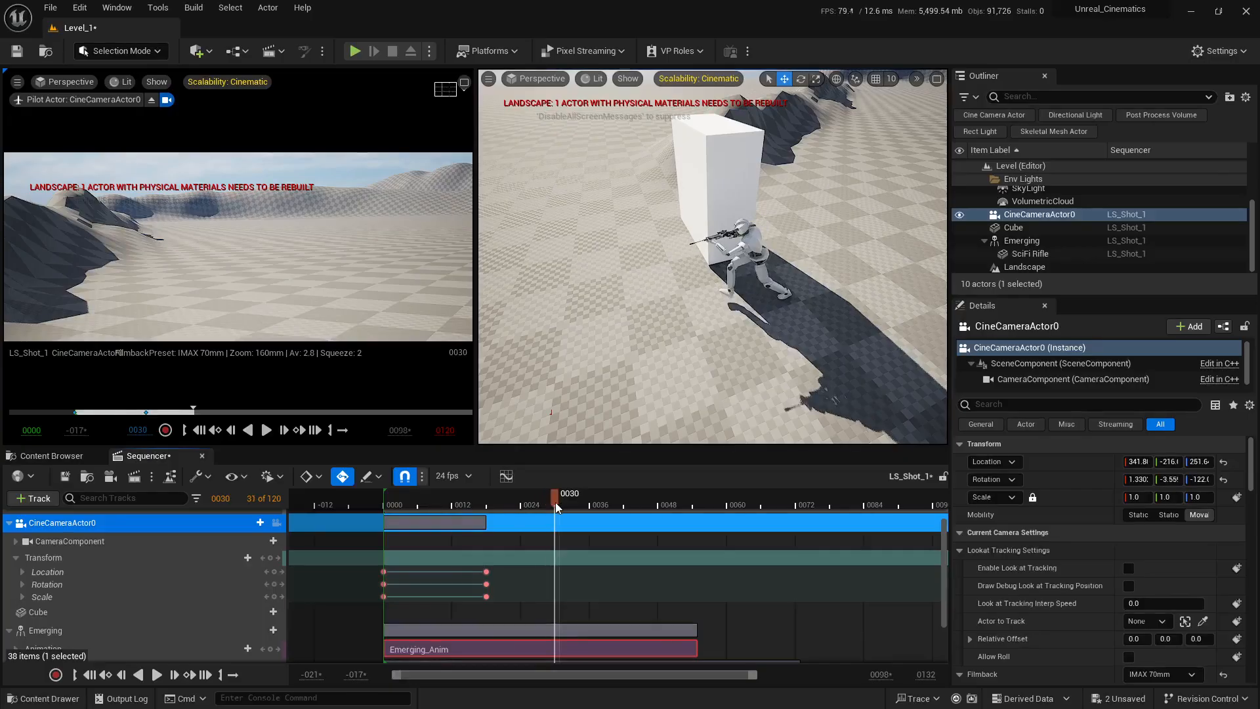
pyautogui.press('s')
pyautogui.moveTo(712, 262); pyautogui.dragTo(712, 231, button='right')
pyautogui.press('w')
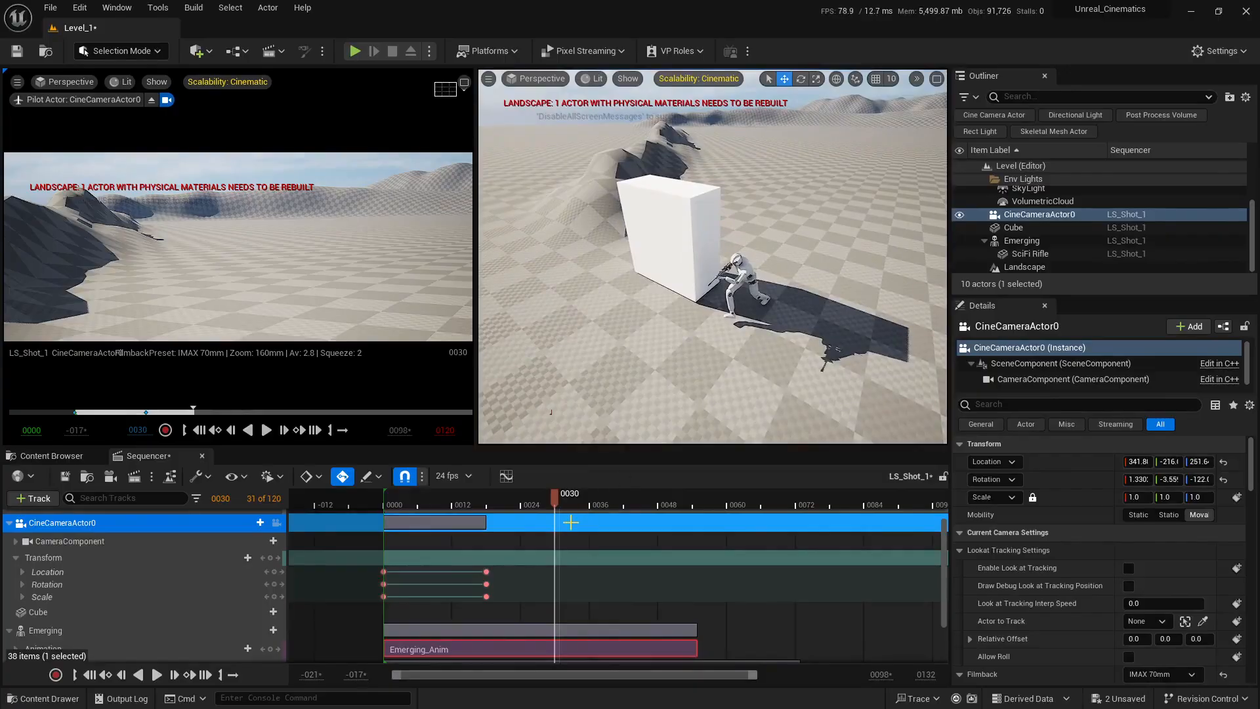
# At frame 28, restore the viewport gizmos and pull the camera back to about X 381.8, Y -123 to frame the crouching character
pyautogui.moveTo(555, 500); pyautogui.dragTo(544, 502)
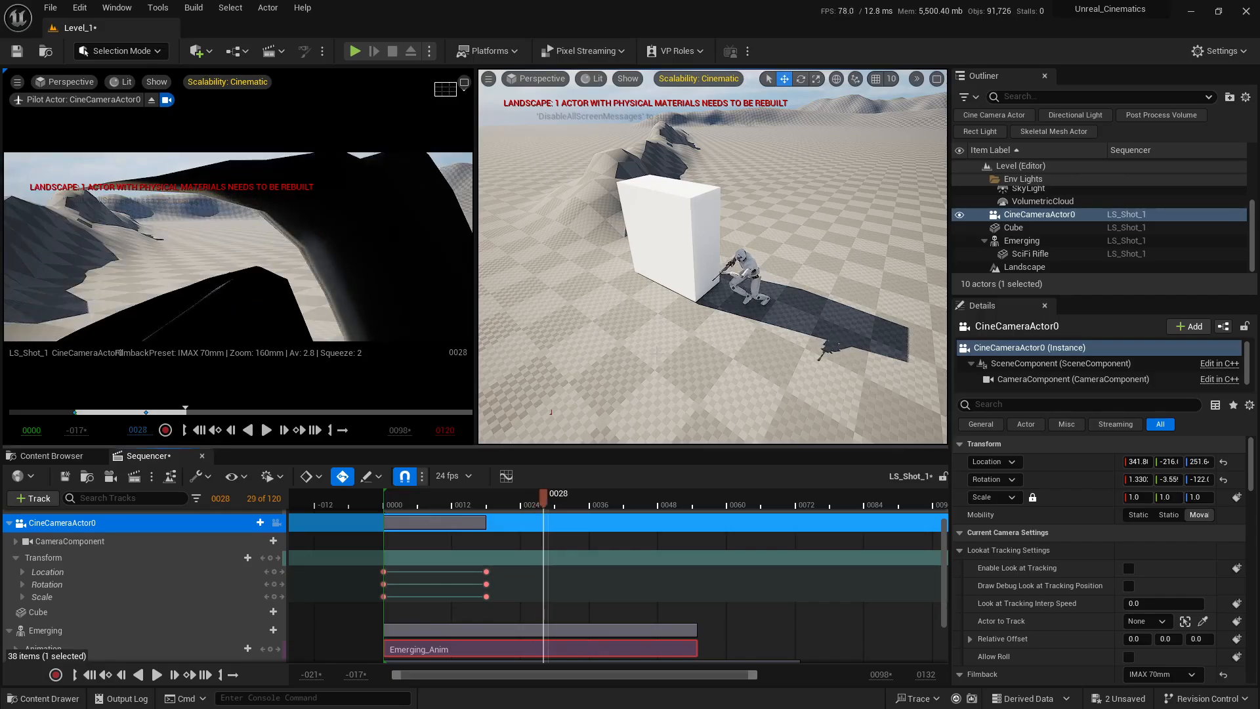
pyautogui.press('f')
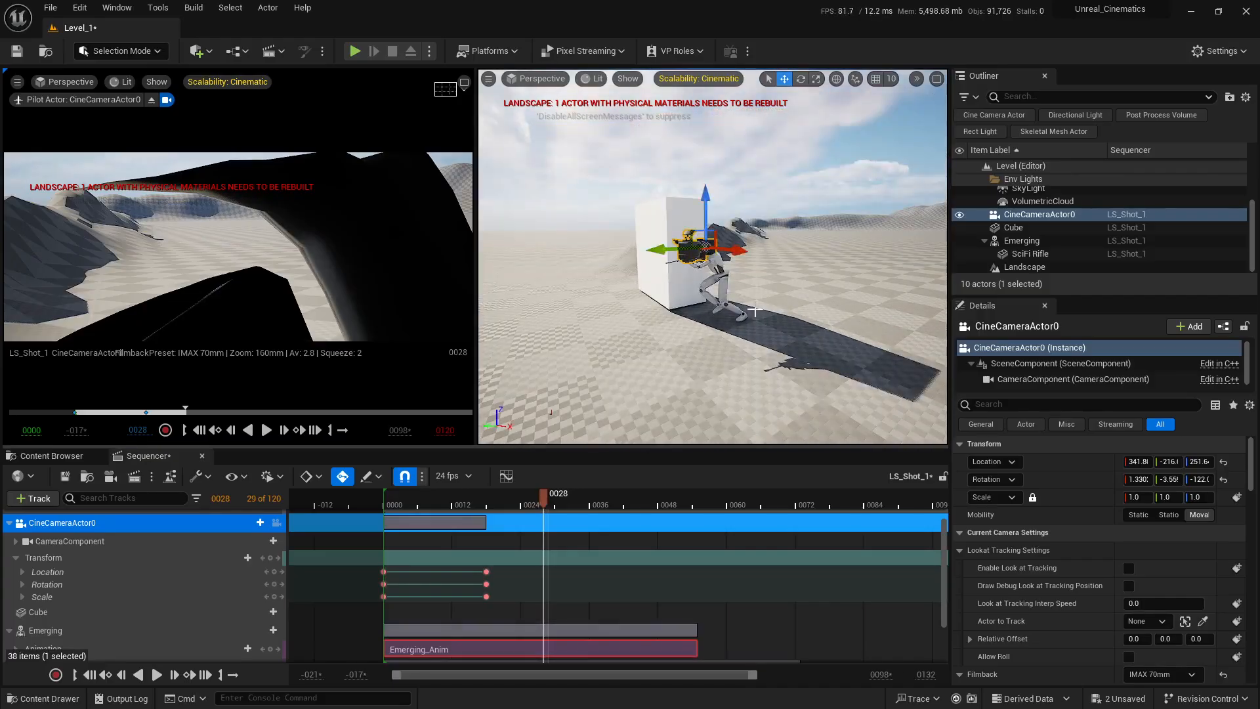
pyautogui.moveTo(754, 307)
pyautogui.mouseDown(button='right')
pyautogui.moveTo(774, 348)
pyautogui.moveTo(794, 351)
pyautogui.moveTo(755, 303)
pyautogui.mouseUp(button='right')
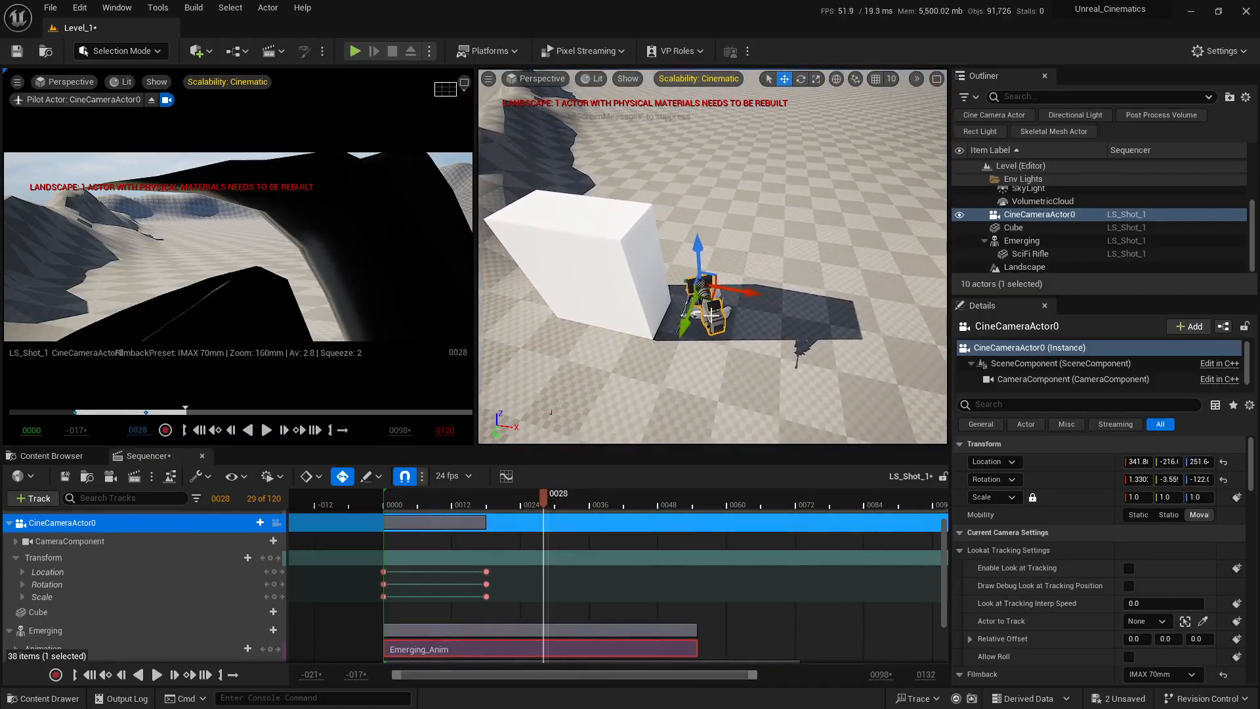
pyautogui.moveTo(681, 328); pyautogui.dragTo(646, 444)
pyautogui.moveTo(666, 407); pyautogui.dragTo(701, 353, button='right')
pyautogui.press('e')
pyautogui.press('w')
pyautogui.moveTo(733, 343); pyautogui.dragTo(773, 349)
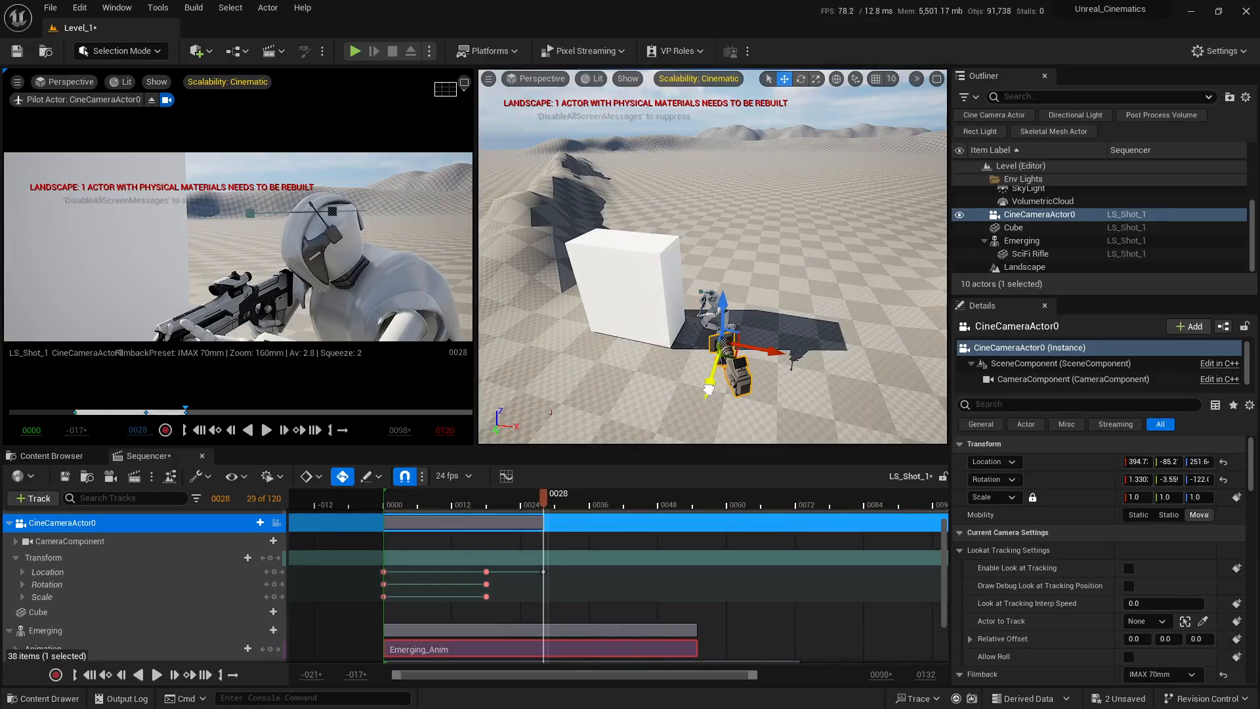
pyautogui.moveTo(708, 387); pyautogui.dragTo(731, 367)
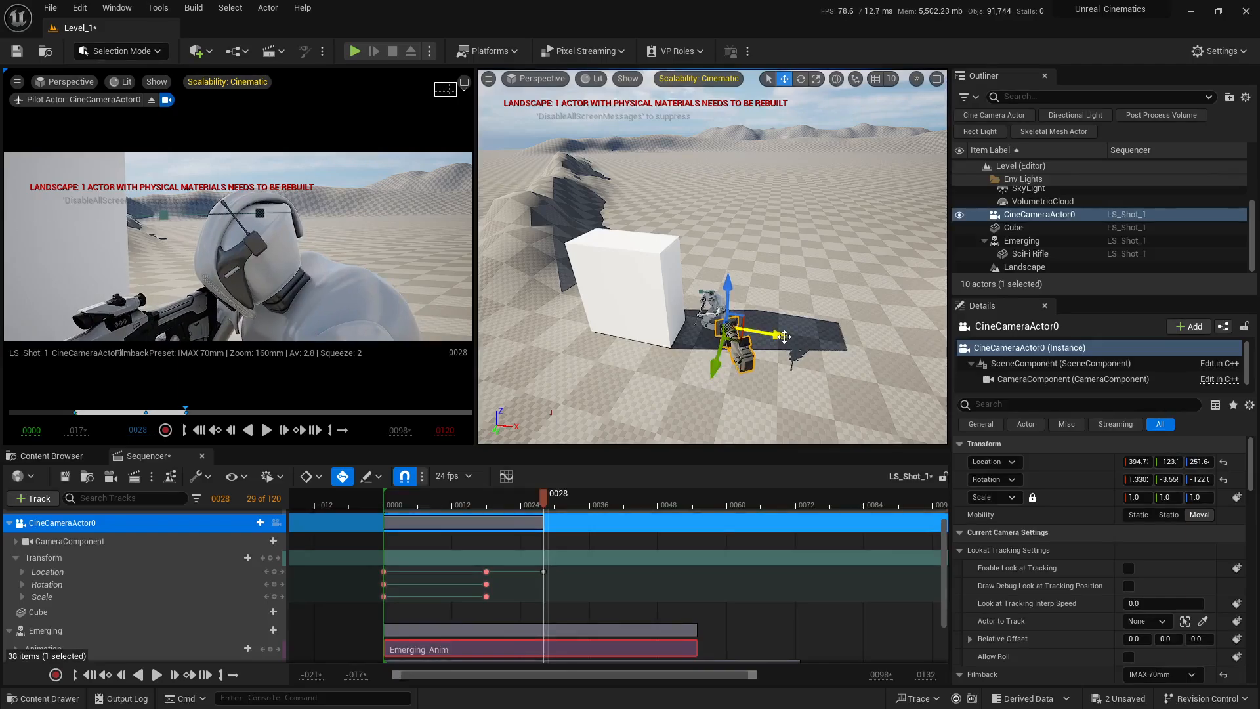
pyautogui.moveTo(784, 336); pyautogui.dragTo(775, 335)
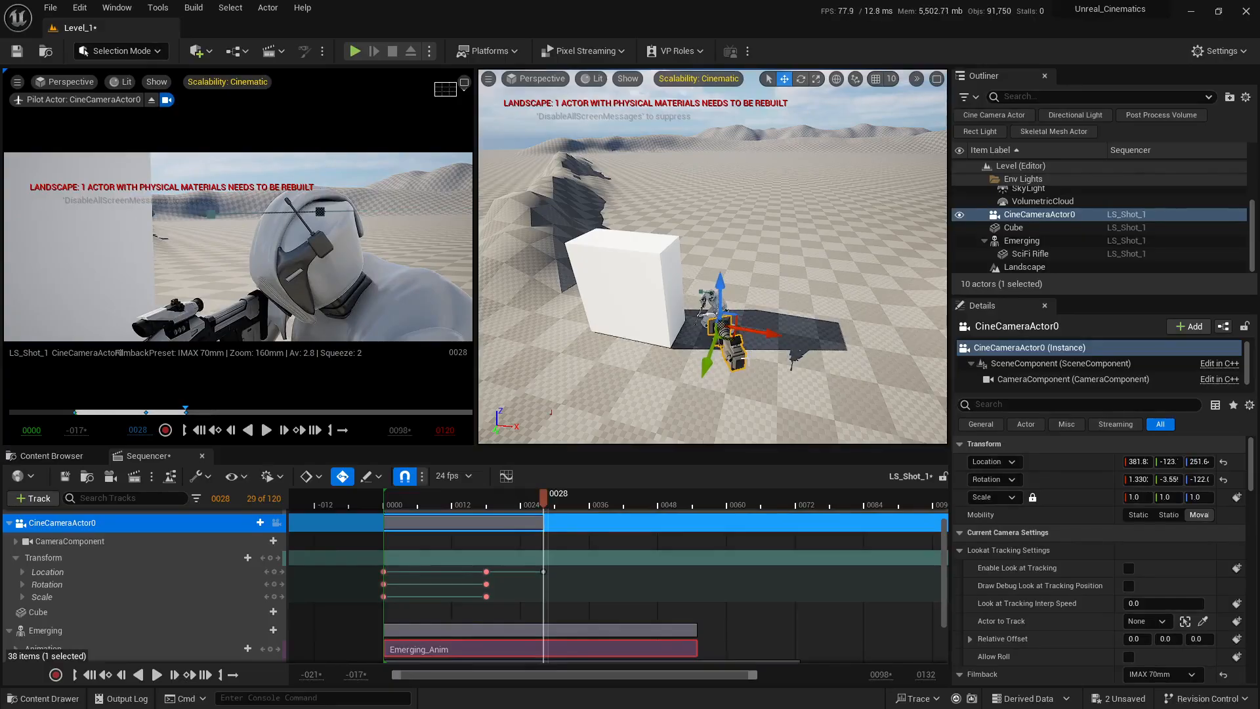
# Rotate the camera's yaw to about -113° at frame 28 and slide it along the X axis to about X 374
pyautogui.moveTo(708, 379); pyautogui.dragTo(708, 378, button='right')
pyautogui.press('e')
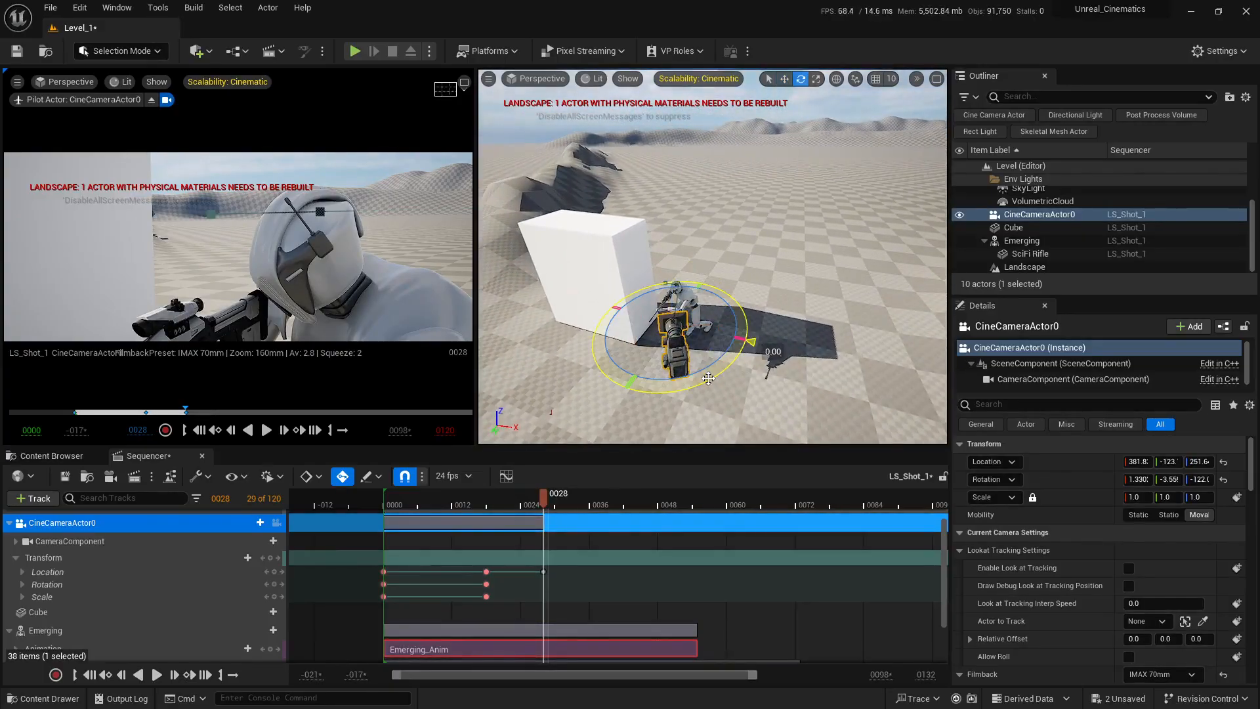
pyautogui.moveTo(708, 379); pyautogui.dragTo(761, 371)
pyautogui.press('w')
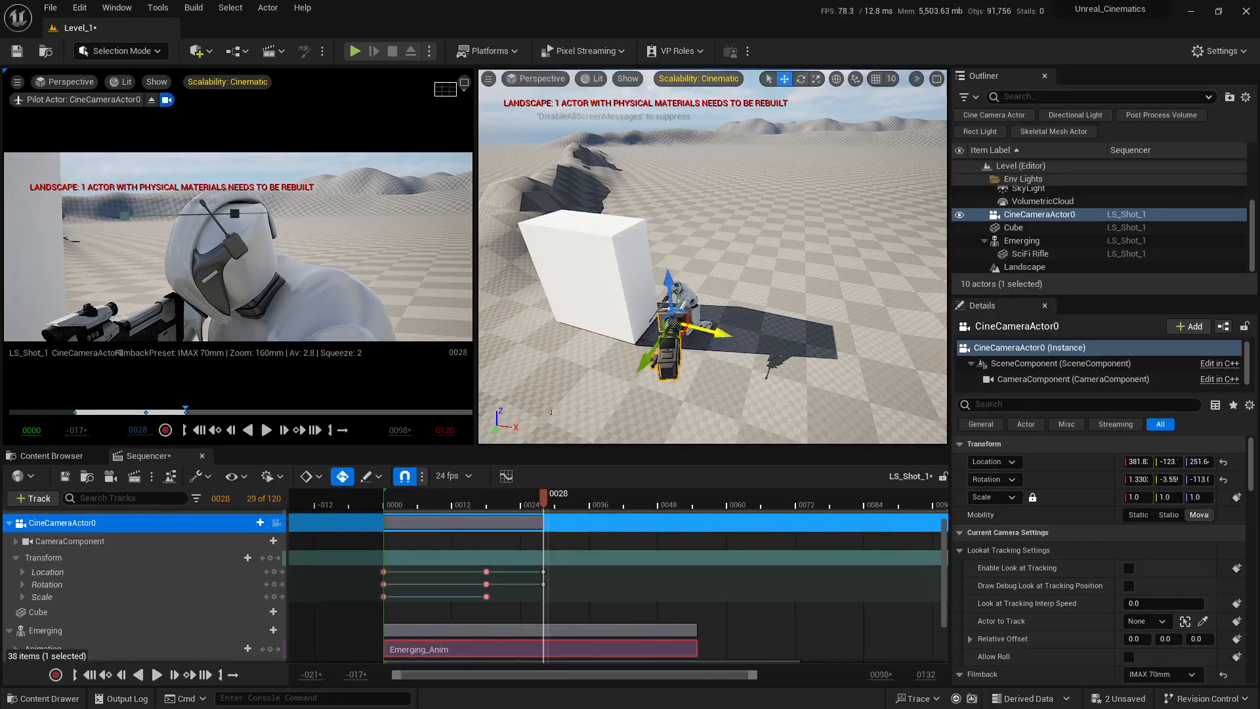
pyautogui.moveTo(723, 332); pyautogui.dragTo(718, 333)
# Lower the camera to about Z 242.7 and slide it along the X axis to about X 368.5
pyautogui.moveTo(698, 244); pyautogui.dragTo(685, 222, button='right')
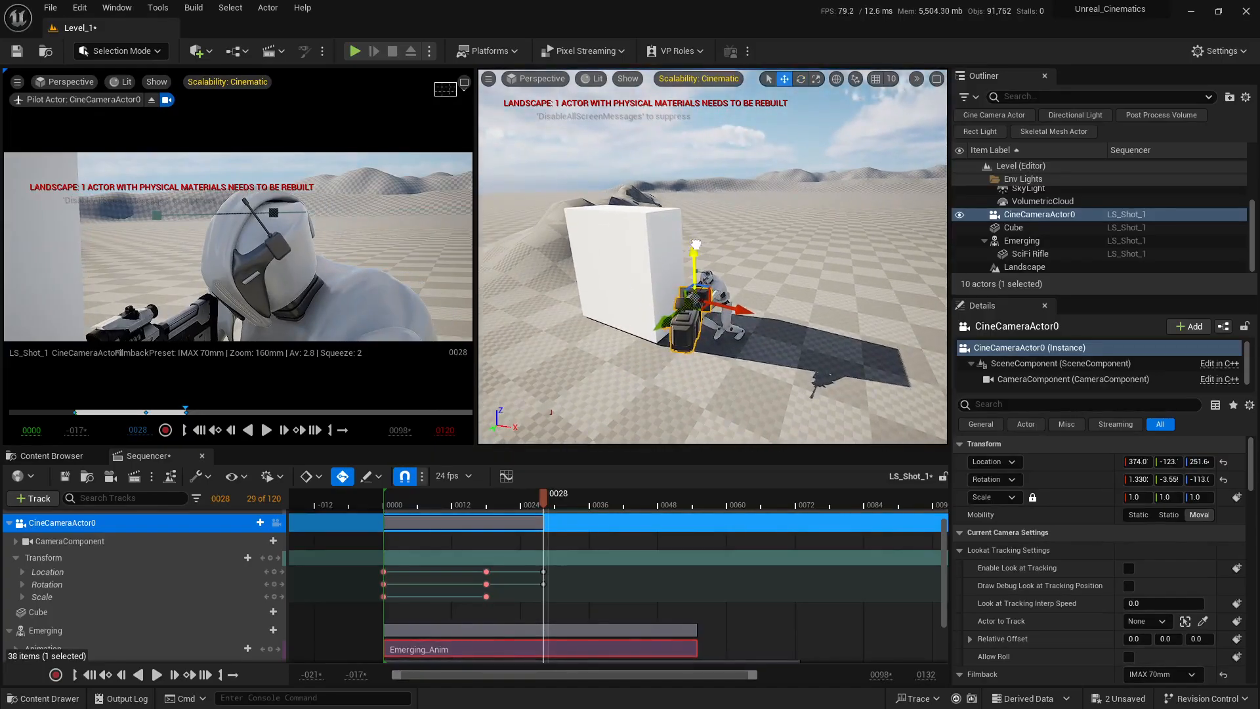
pyautogui.moveTo(696, 244)
pyautogui.mouseDown()
pyautogui.moveTo(686, 253)
pyautogui.moveTo(697, 250)
pyautogui.mouseUp()
pyautogui.moveTo(715, 256); pyautogui.dragTo(713, 312, button='right')
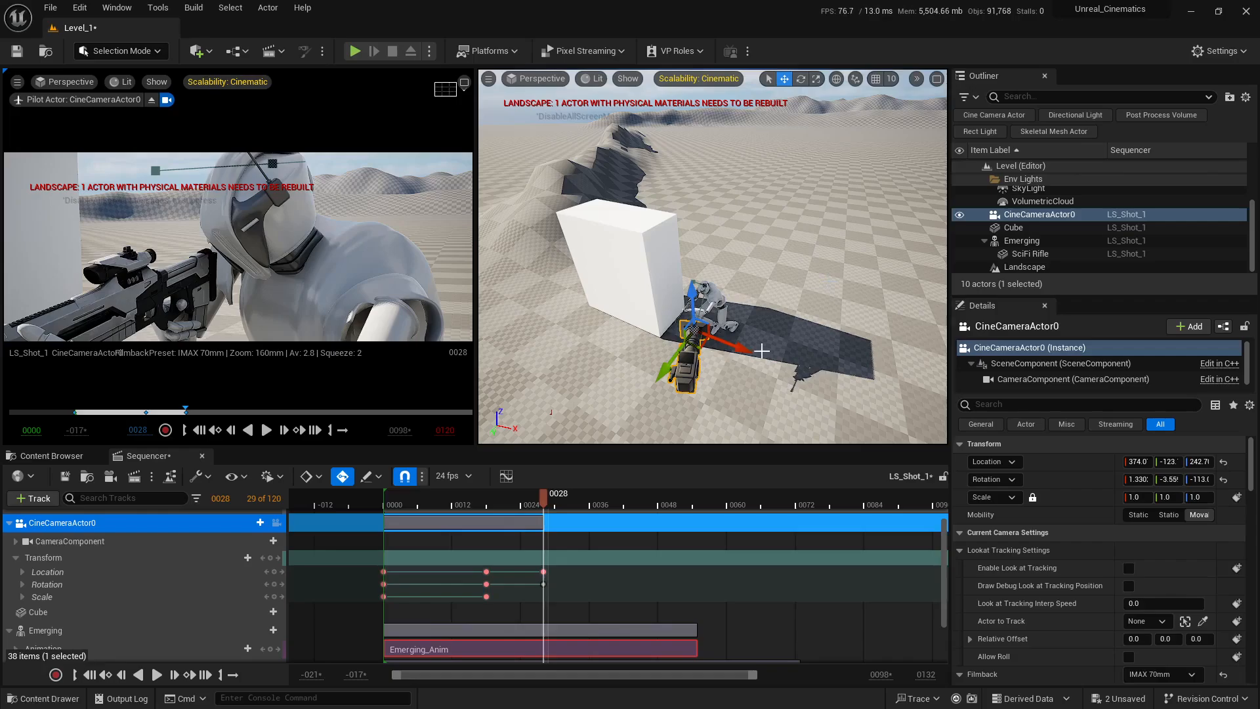
pyautogui.moveTo(748, 355); pyautogui.dragTo(743, 354)
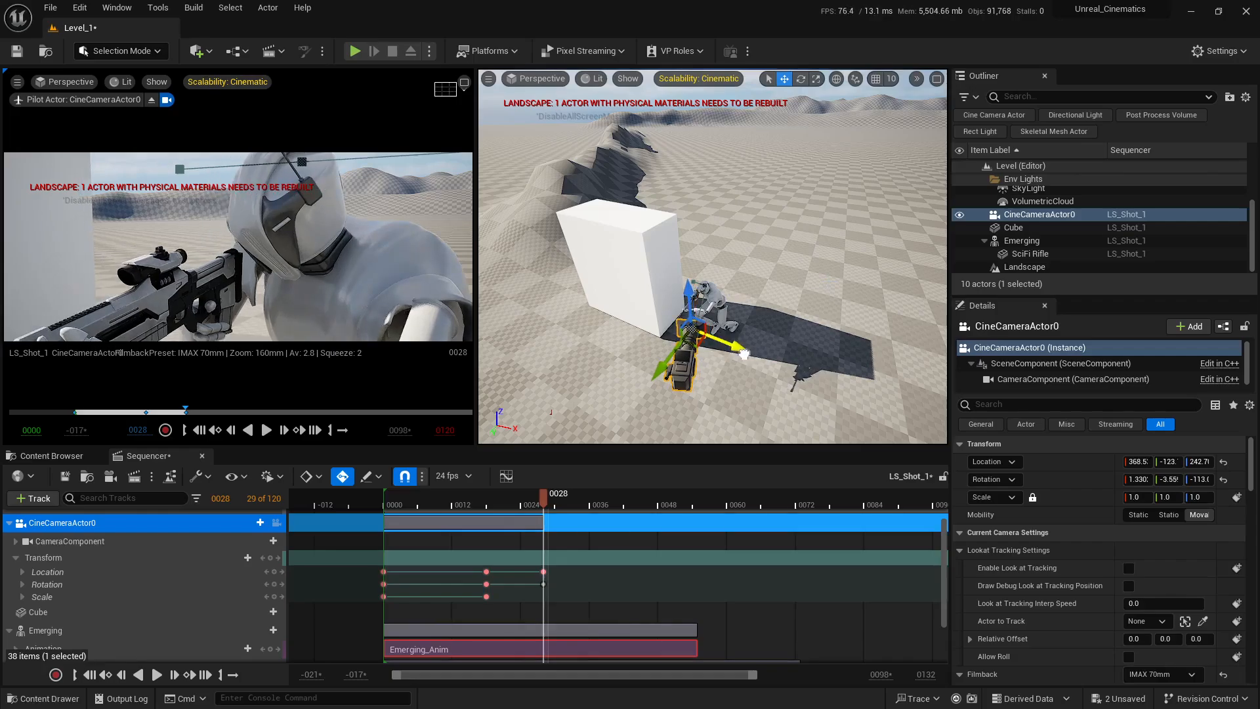
# Rotate the camera's yaw to about -106° and slide it along the X axis to about X 364.6
pyautogui.press('e')
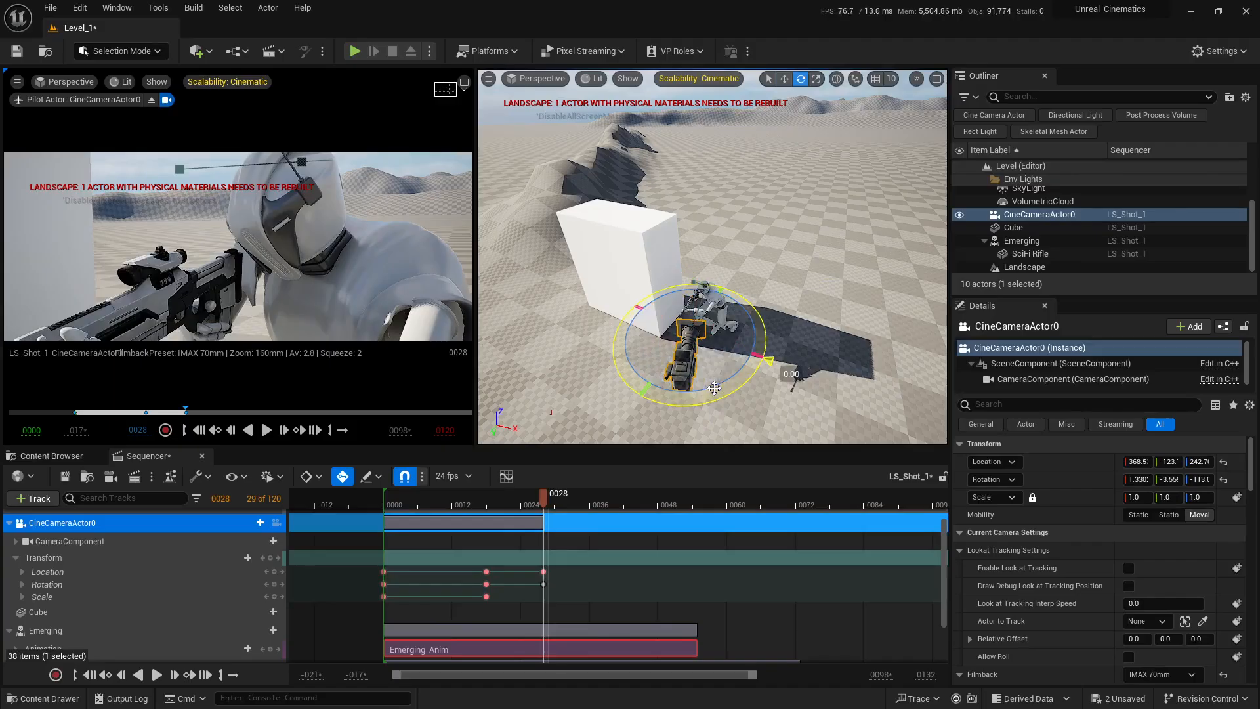
pyautogui.moveTo(766, 356); pyautogui.dragTo(734, 349)
pyautogui.press('w')
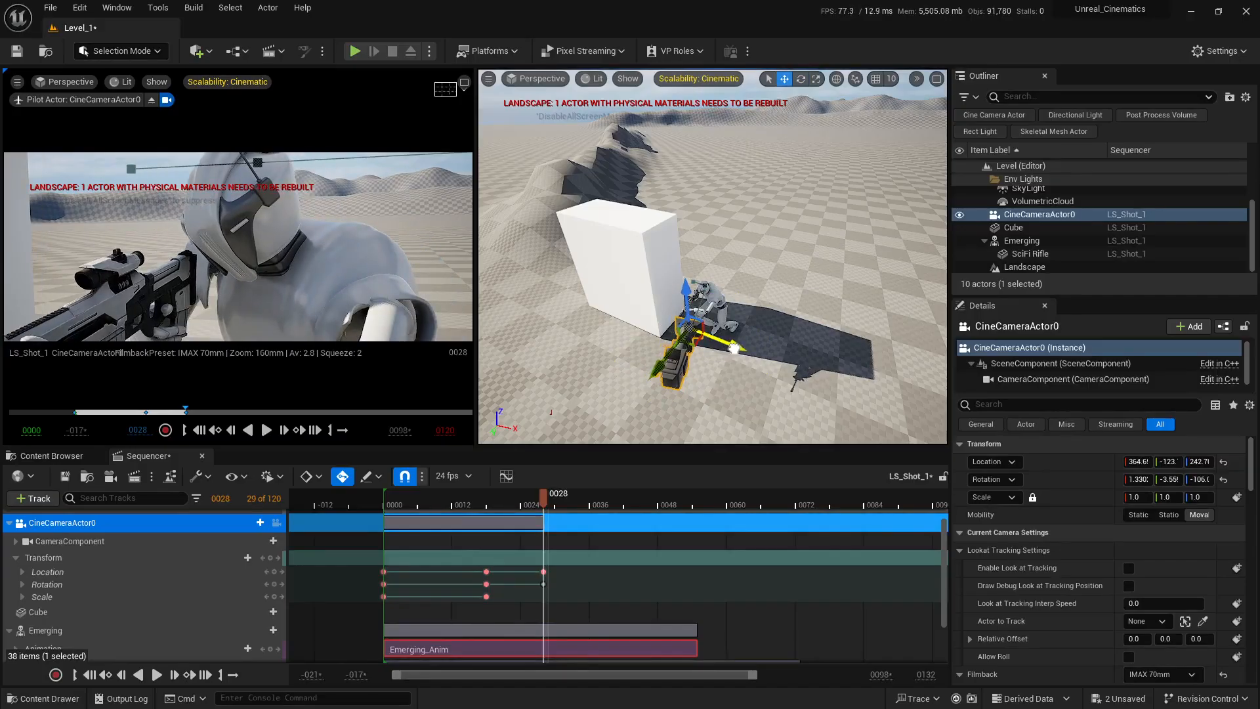
# Rotate the camera's yaw to about -98.3° at frame 28 and slide it along the X axis to about X 355.9
pyautogui.press('e')
pyautogui.moveTo(755, 357); pyautogui.dragTo(767, 365)
pyautogui.press('w')
pyautogui.moveTo(767, 365); pyautogui.dragTo(702, 318, button='right')
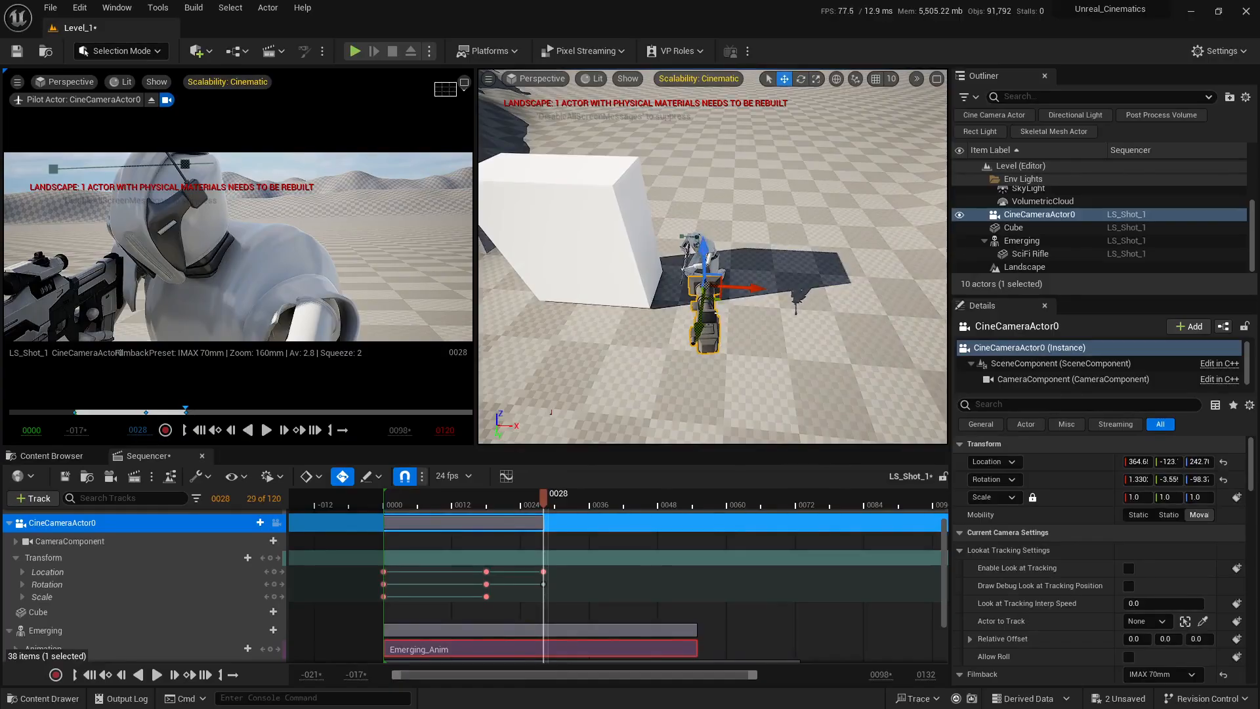
pyautogui.press('e')
pyautogui.press('w')
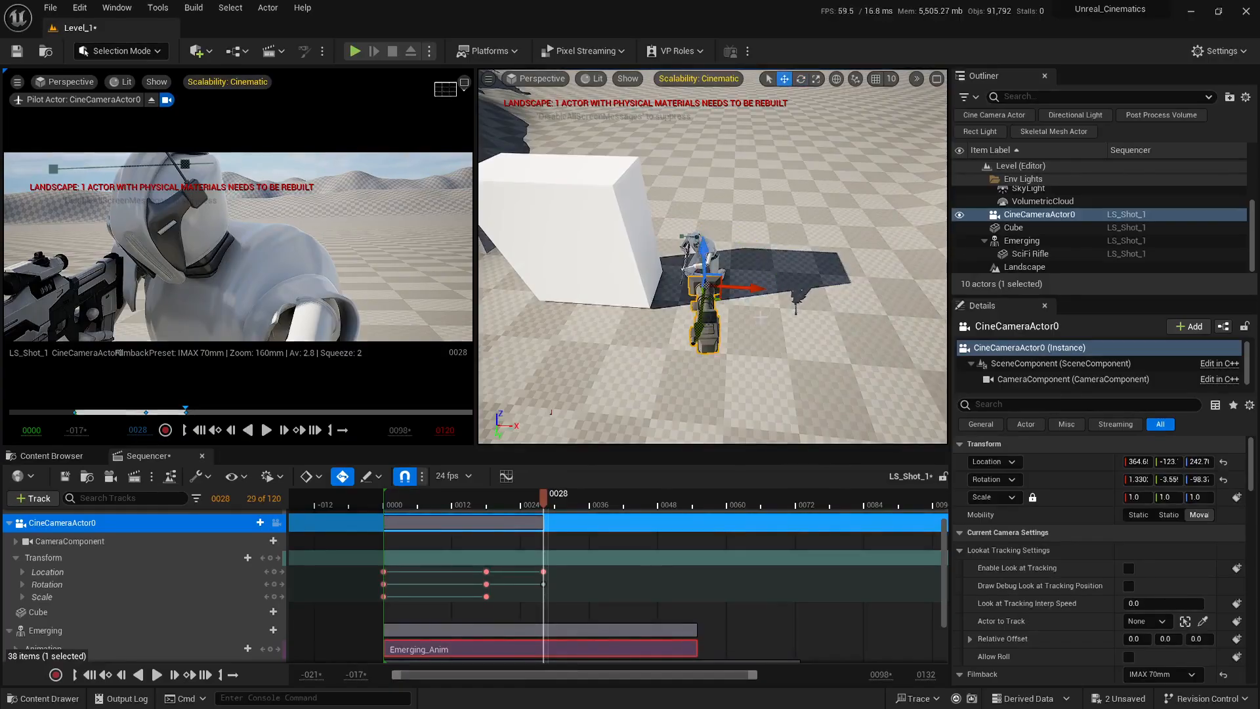
pyautogui.moveTo(762, 289); pyautogui.dragTo(755, 287)
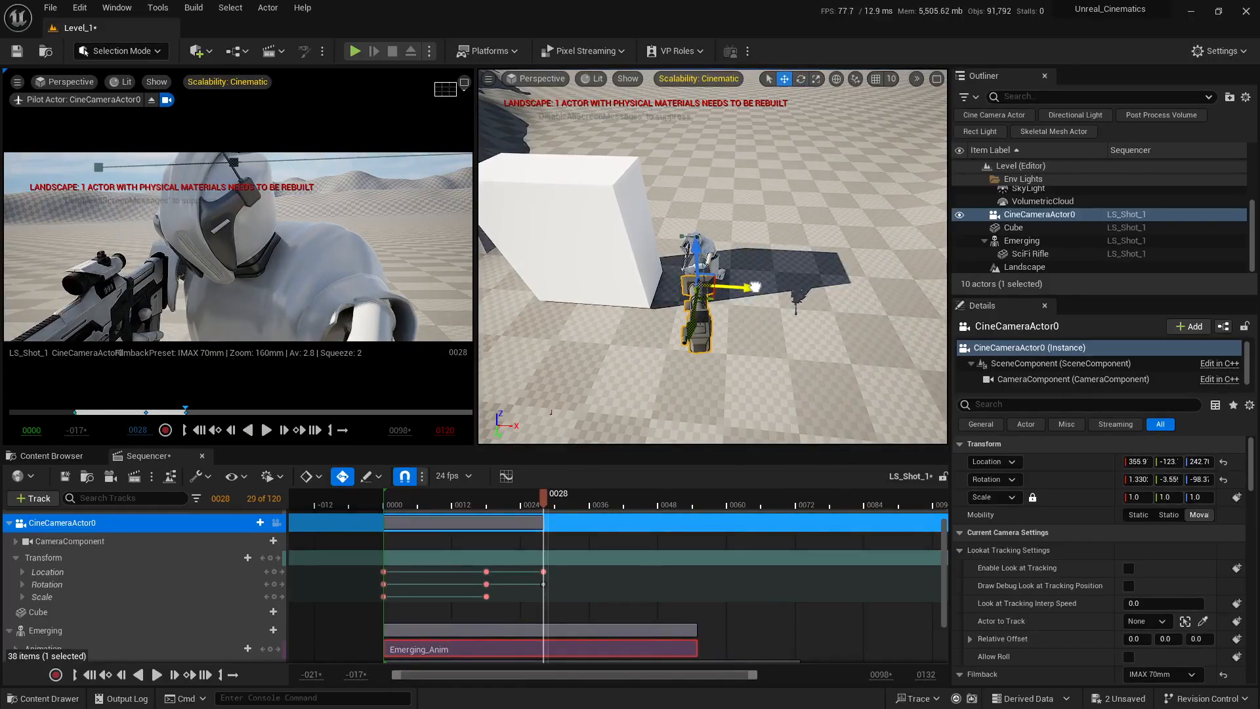
# Fine-tune the camera's yaw to about -99.6° and its X position to about 357 to frame the crouching character at frame 28
pyautogui.press('e')
pyautogui.moveTo(748, 333); pyautogui.dragTo(768, 292)
pyautogui.press('w')
pyautogui.press('e')
pyautogui.press('w')
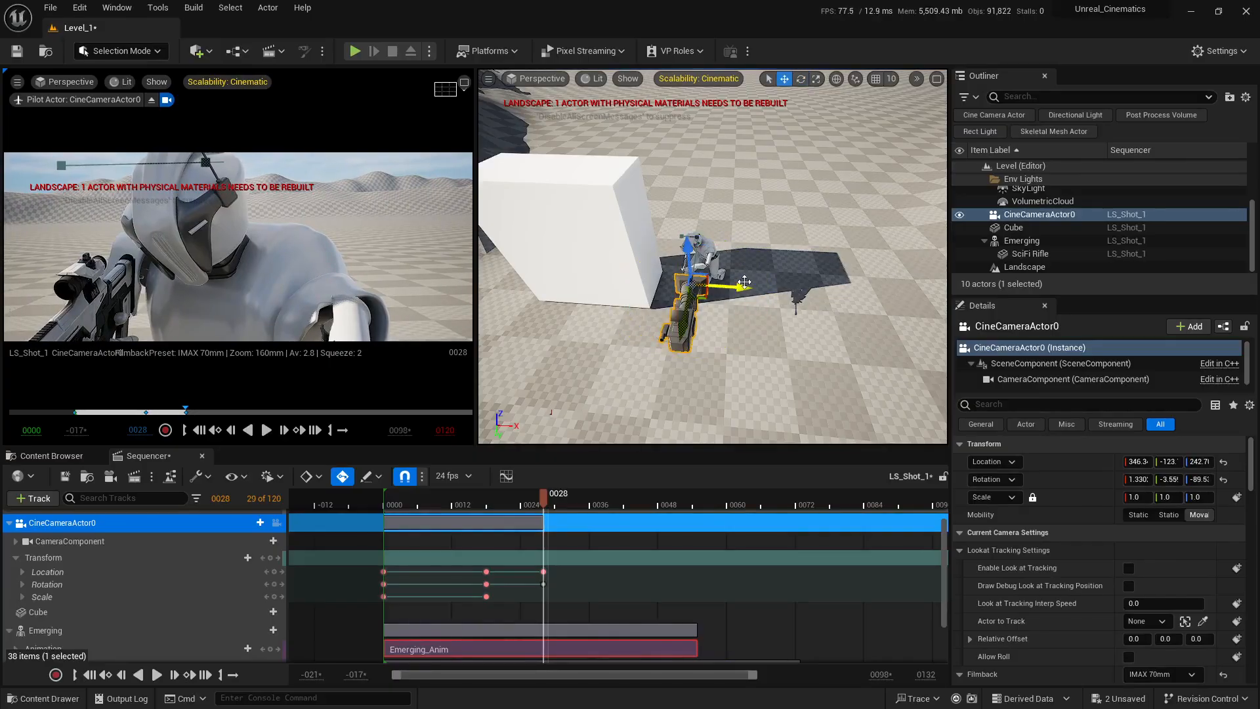
pyautogui.moveTo(745, 283)
pyautogui.mouseDown()
pyautogui.moveTo(779, 283)
pyautogui.moveTo(756, 285)
pyautogui.mouseUp()
pyautogui.press('e')
pyautogui.press('w')
pyautogui.press('e')
pyautogui.press('w')
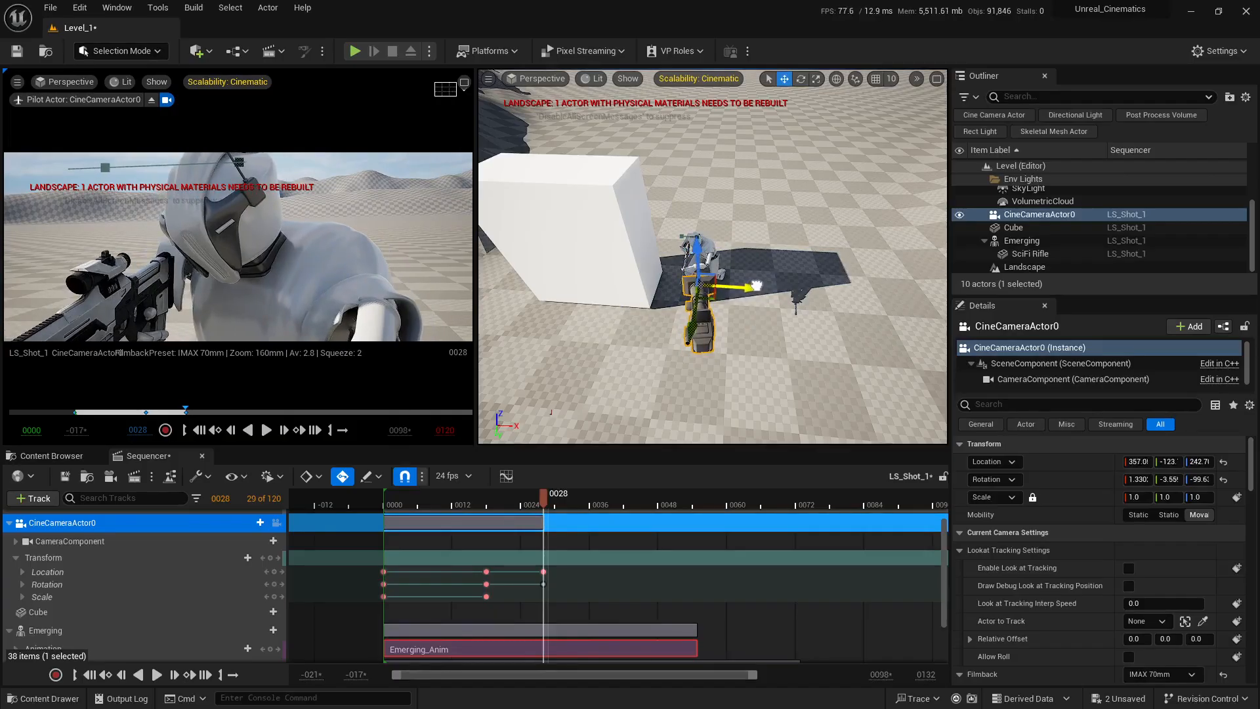
# Play the shot repeatedly from frame 0 to review the camera move, and return the playhead to frame 28
pyautogui.scroll(-1, 623, 582)
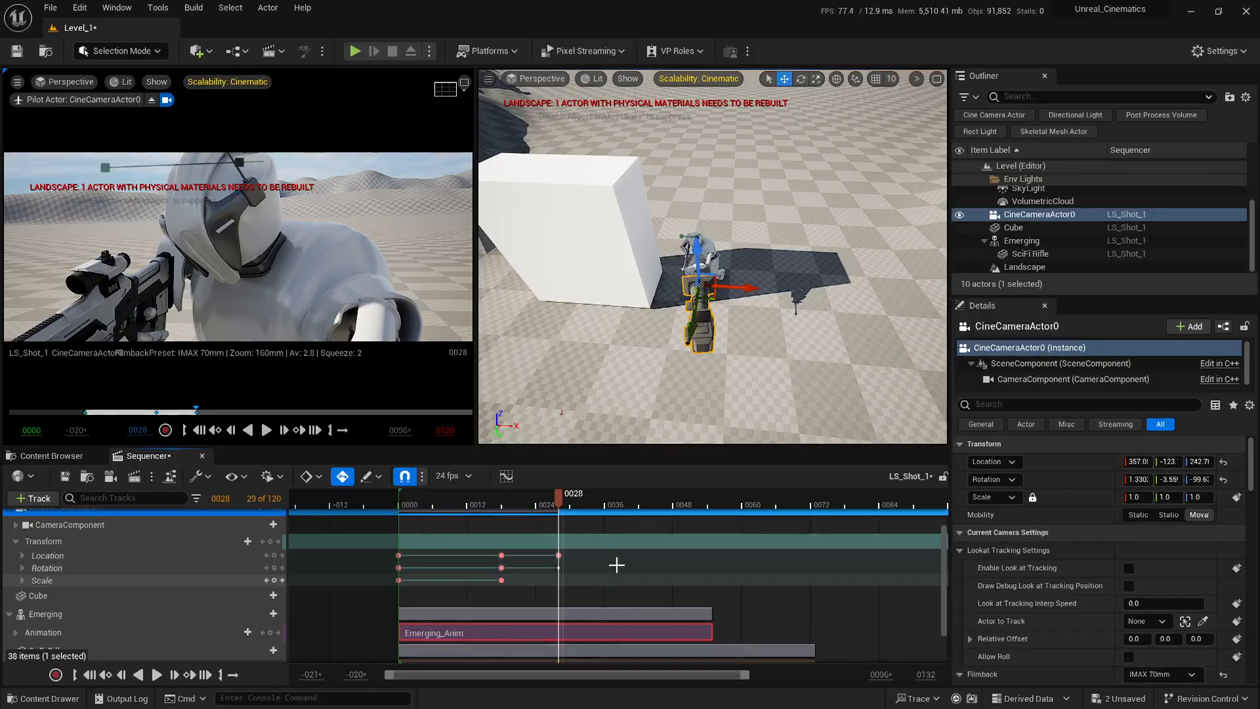
pyautogui.click(402, 502)
pyautogui.press('space')
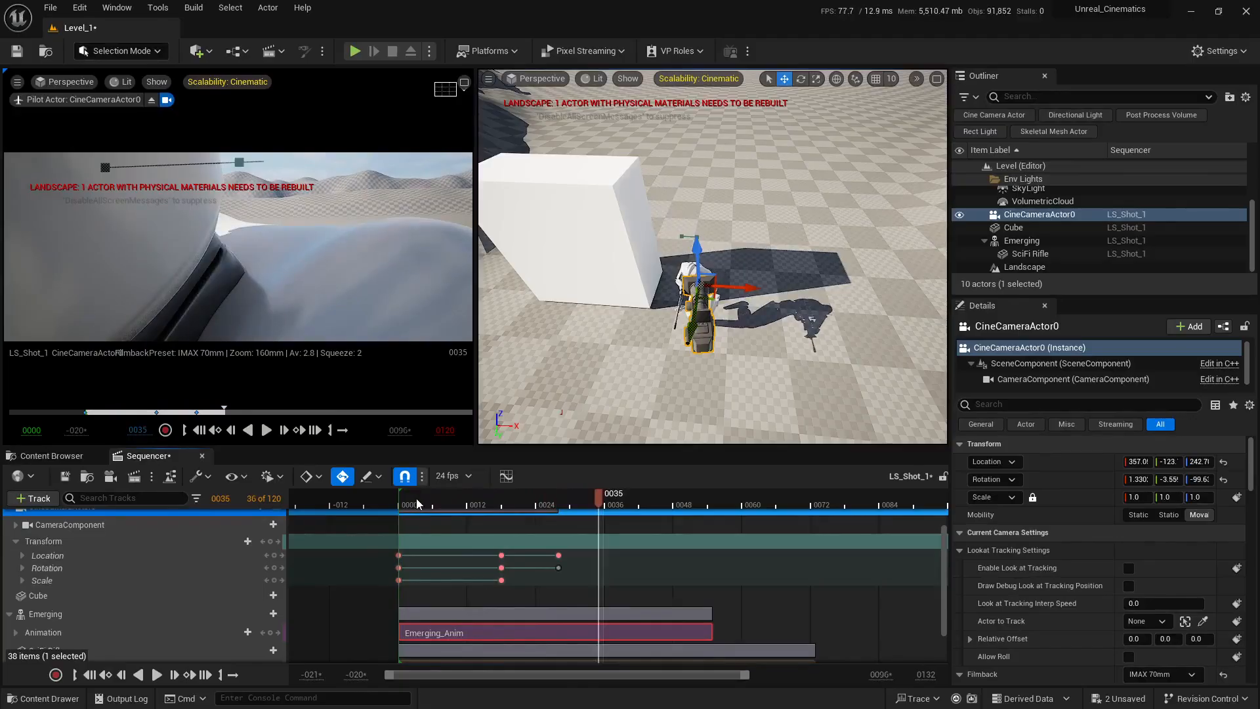
pyautogui.click(404, 504)
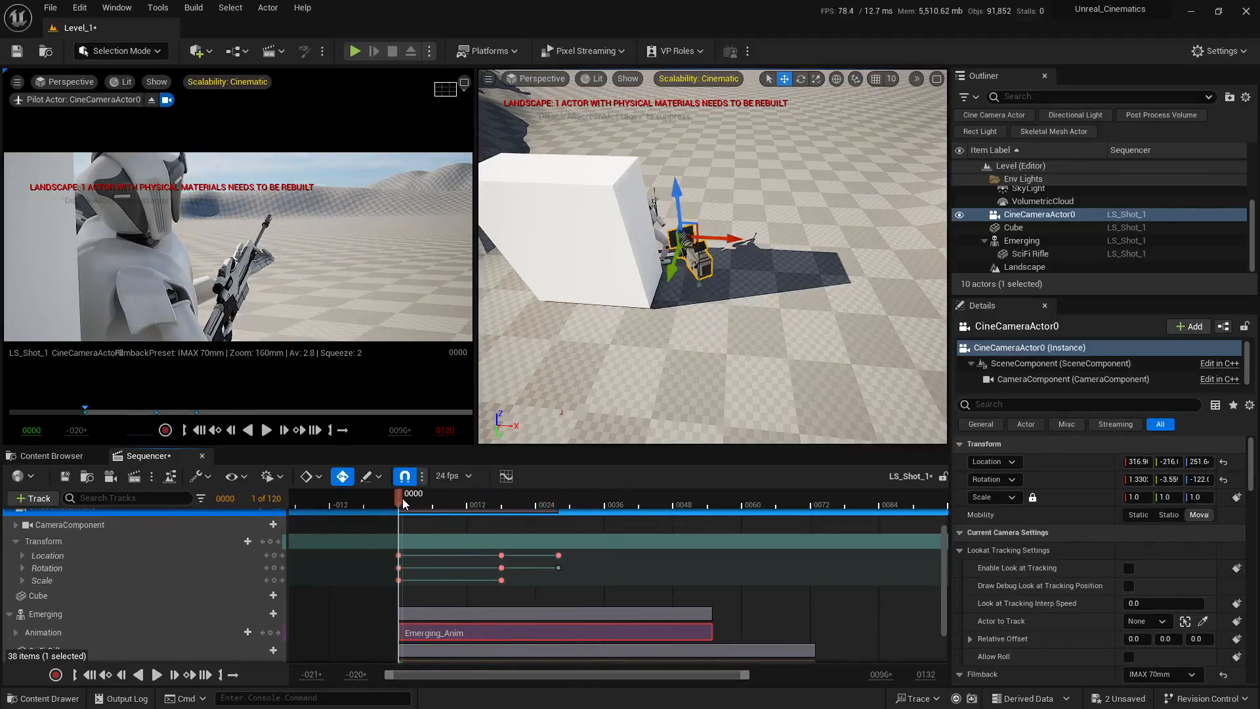
pyautogui.press('space')
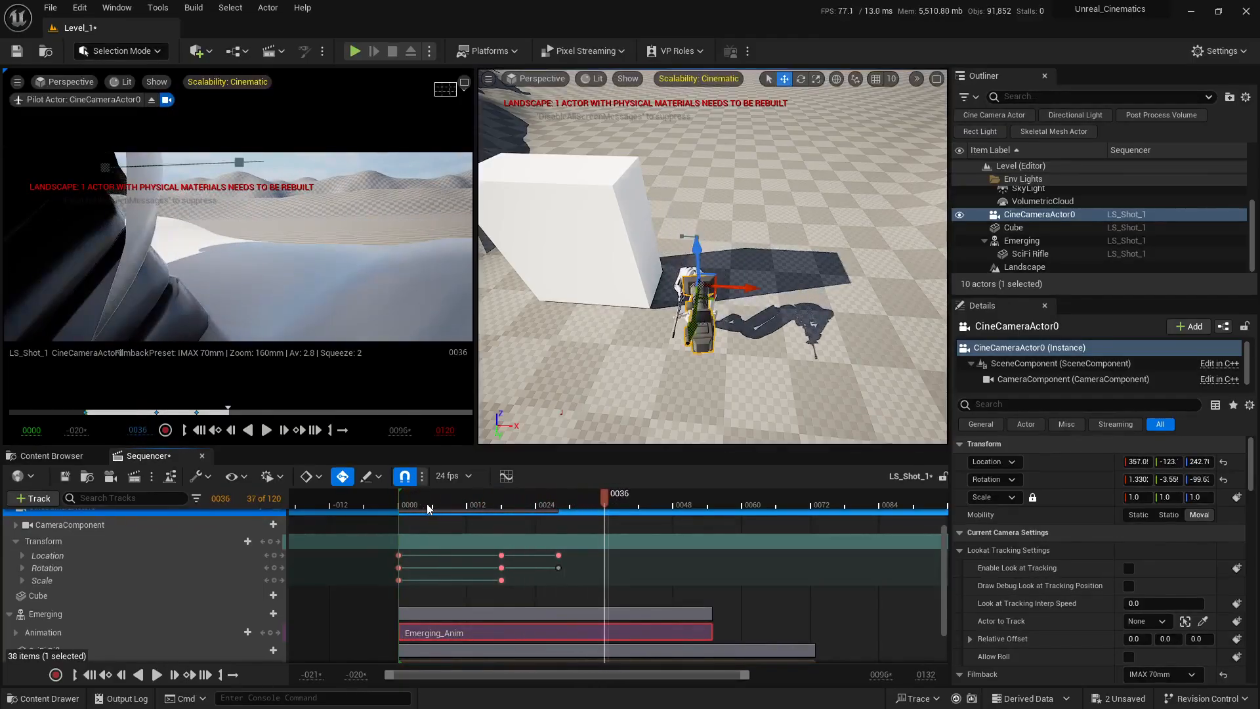
pyautogui.click(424, 506)
pyautogui.click(410, 506)
pyautogui.press('space')
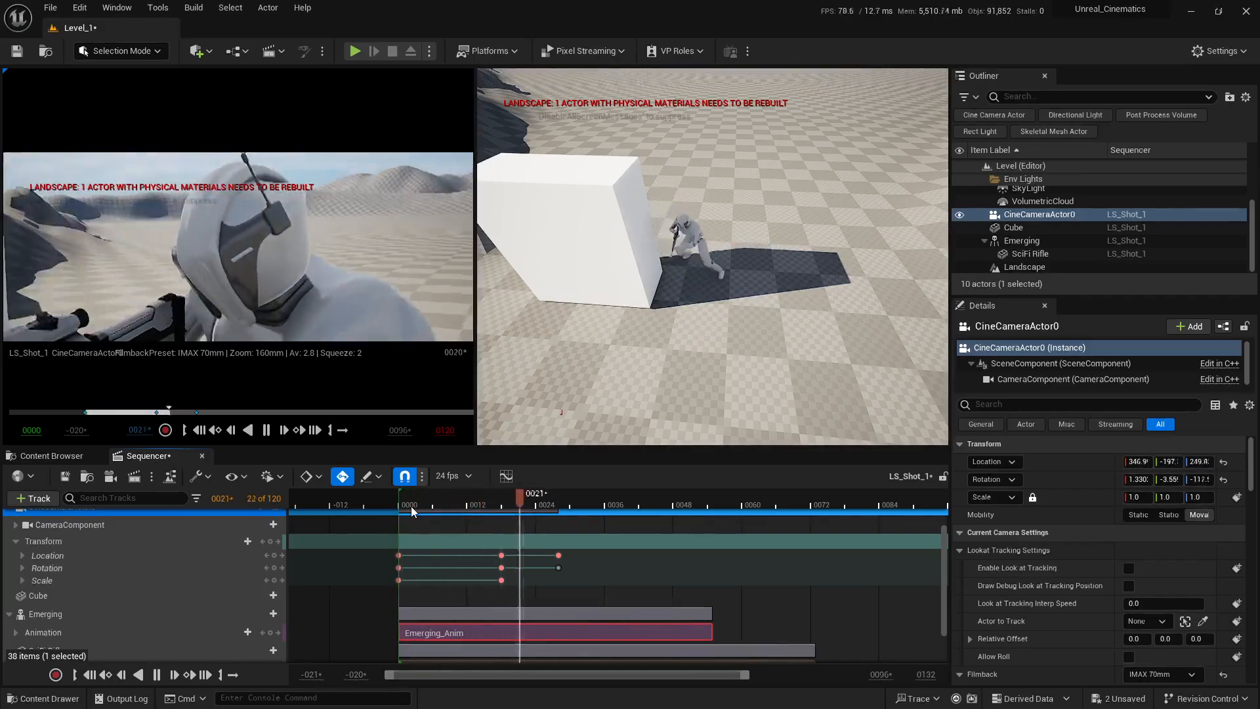
pyautogui.press('space')
pyautogui.click(563, 501)
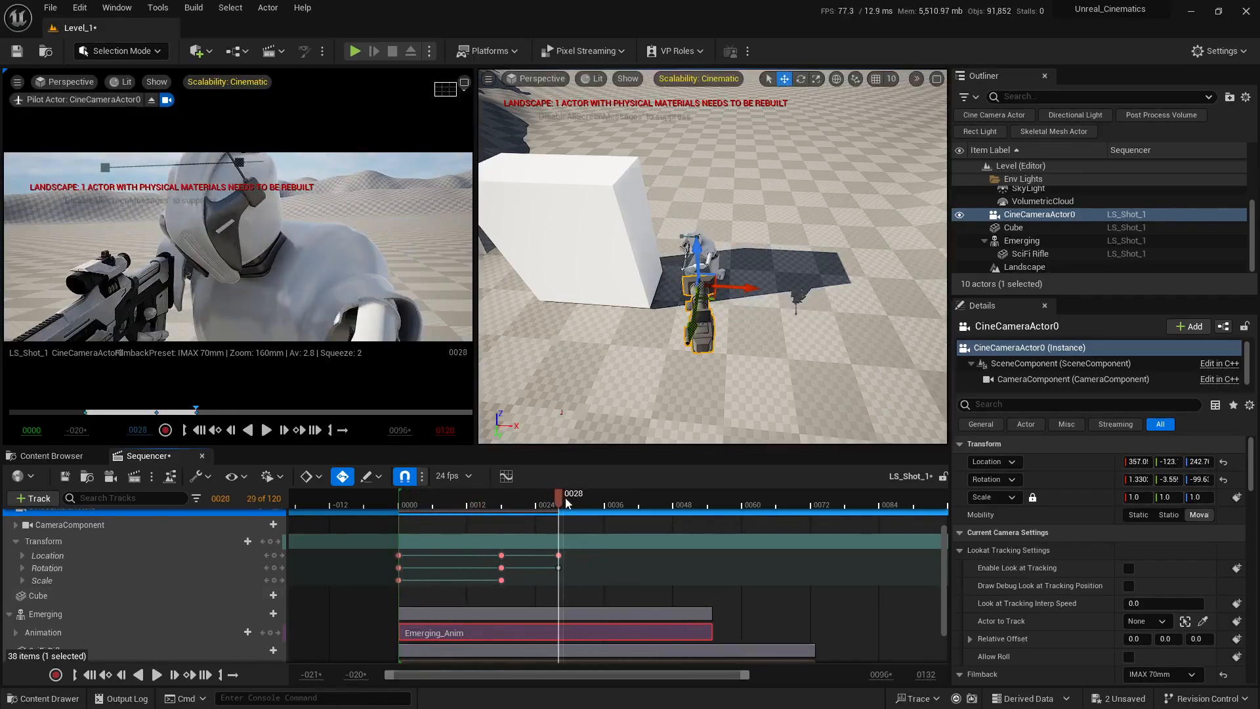
# Save the unsaved level and sequence
pyautogui.moveTo(715, 584); pyautogui.dragTo(650, 599, button='right')
pyautogui.keyDown('ctrl'); pyautogui.scroll(-2, 649, 600); pyautogui.keyUp('ctrl')
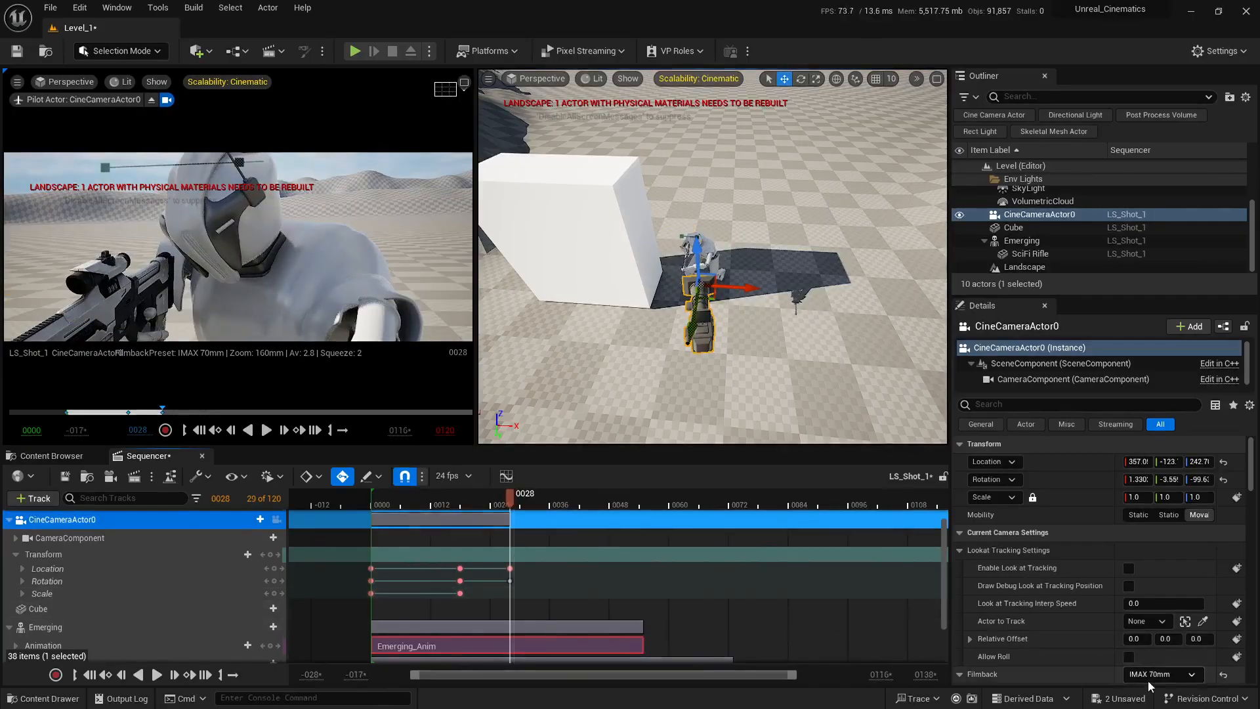
pyautogui.click(1117, 698)
pyautogui.click(723, 495)
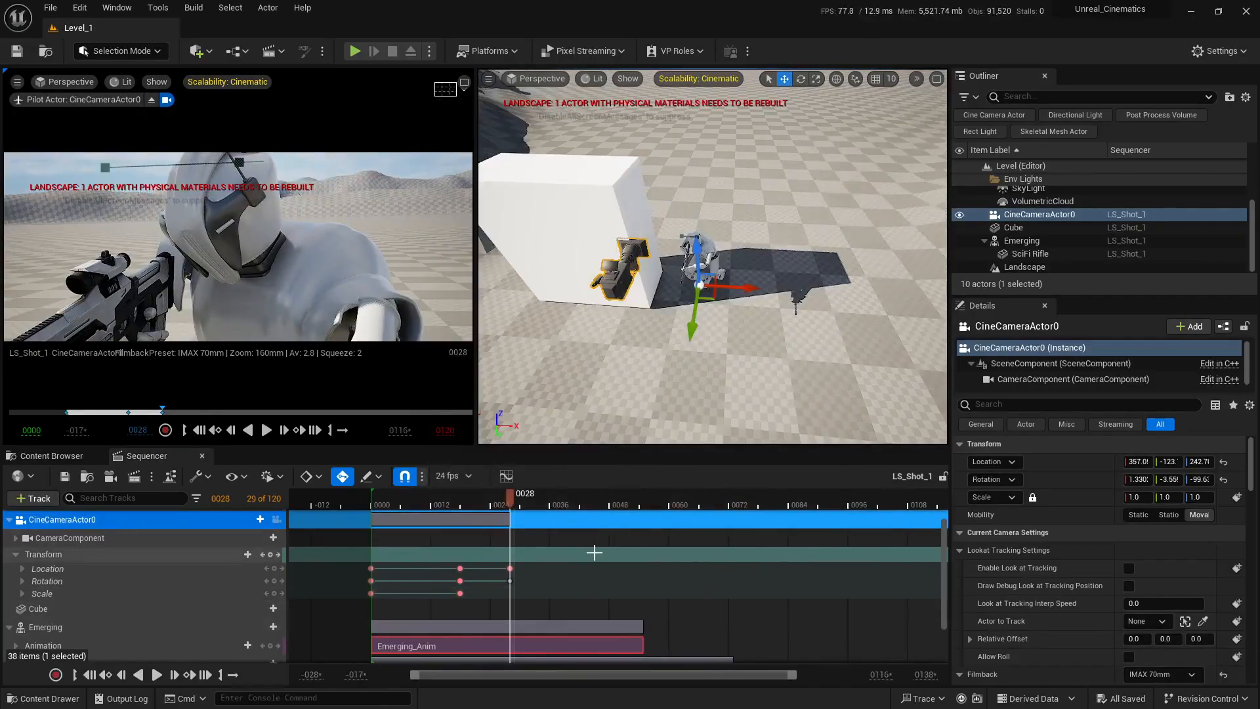
# At frame 55, move the camera along the Y axis to about Y 189.5 in front of the character and key its transform
pyautogui.moveTo(521, 499); pyautogui.dragTo(647, 514)
pyautogui.moveTo(663, 393); pyautogui.dragTo(599, 341, button='right')
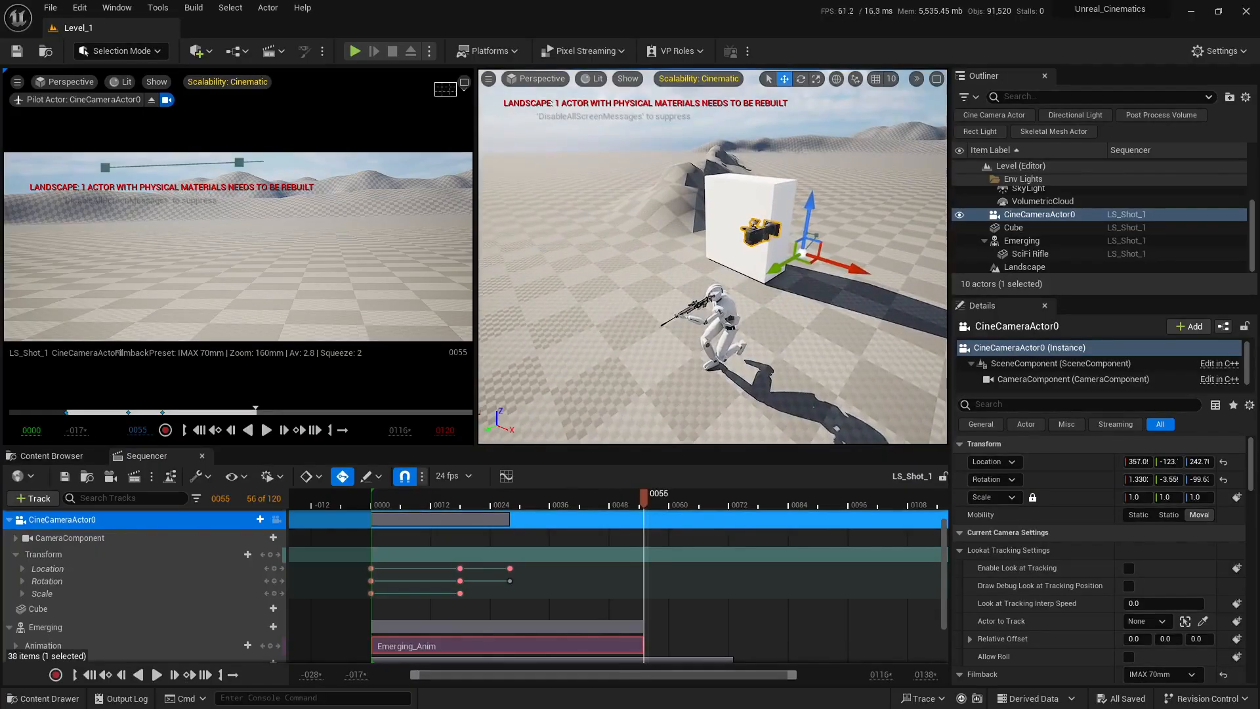
pyautogui.moveTo(777, 267); pyautogui.dragTo(561, 372)
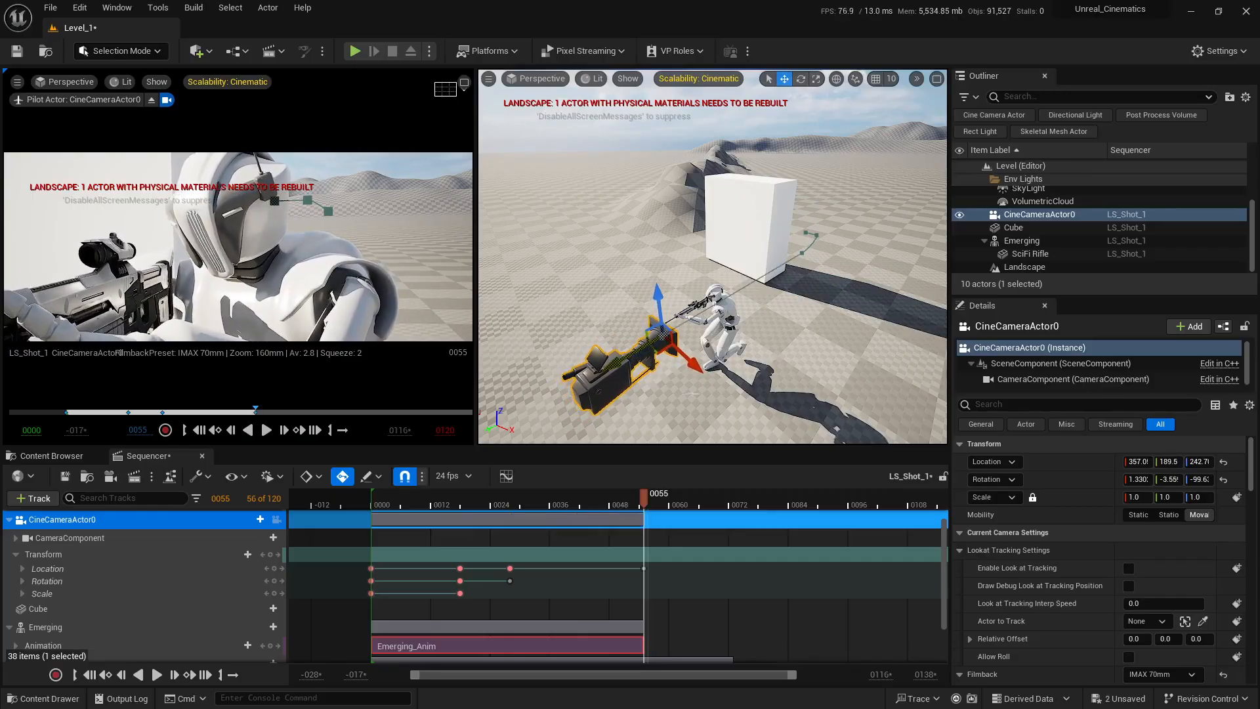
pyautogui.press('s')
# Rotate the camera's yaw to about -90.5° at frame 55 and slide it along the X axis to about X 349.8
pyautogui.moveTo(561, 373); pyautogui.dragTo(643, 401, button='right')
pyautogui.press('w')
pyautogui.press('e')
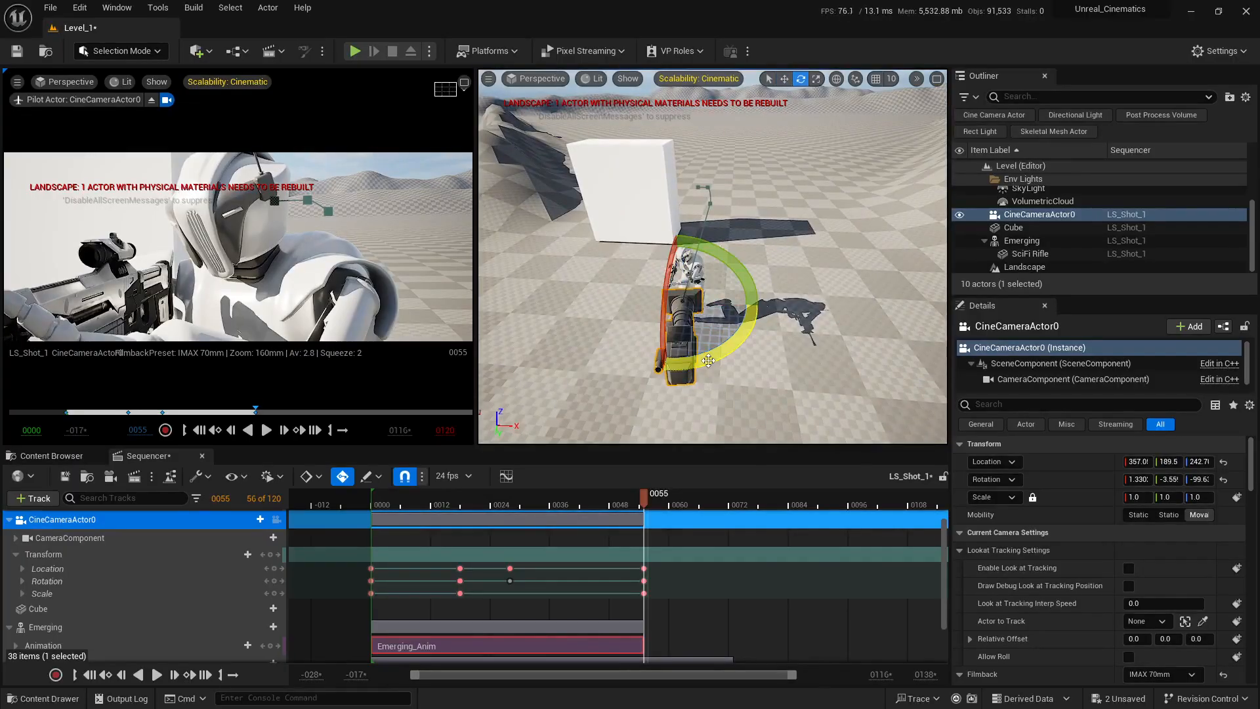
pyautogui.moveTo(730, 348)
pyautogui.mouseDown()
pyautogui.moveTo(715, 355)
pyautogui.moveTo(745, 340)
pyautogui.moveTo(735, 346)
pyautogui.mouseUp()
pyautogui.press('w')
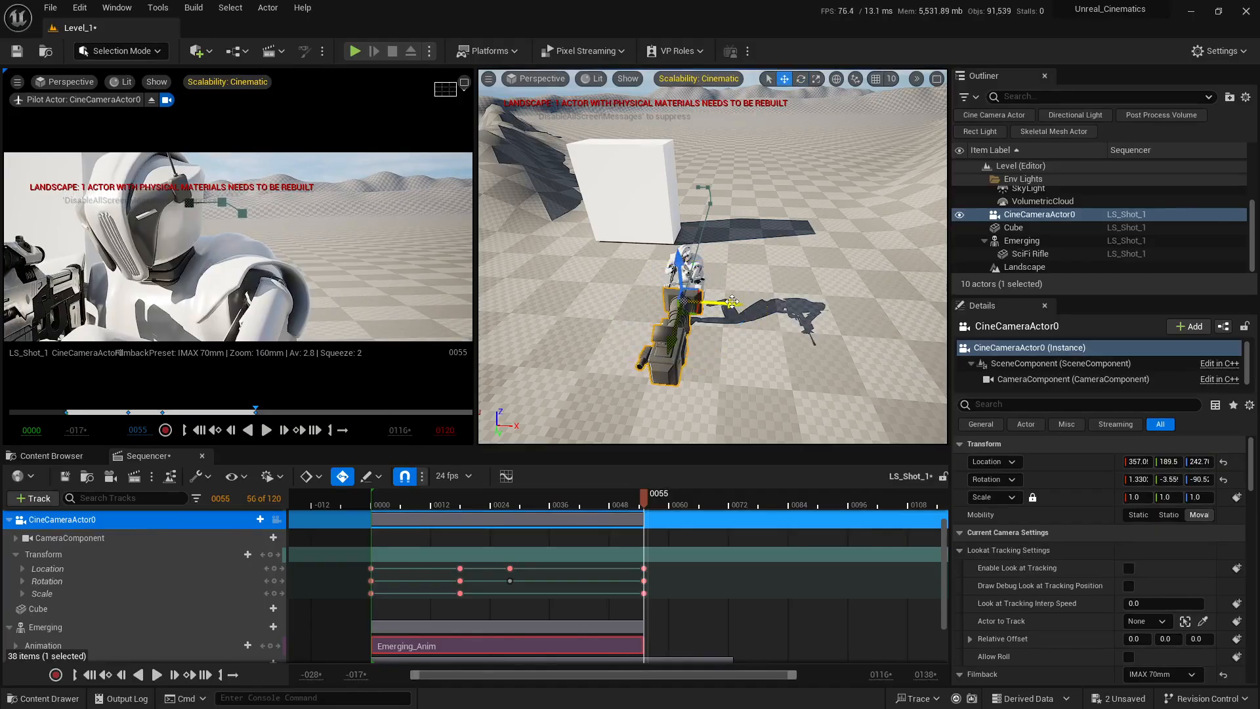
pyautogui.moveTo(732, 302); pyautogui.dragTo(725, 301)
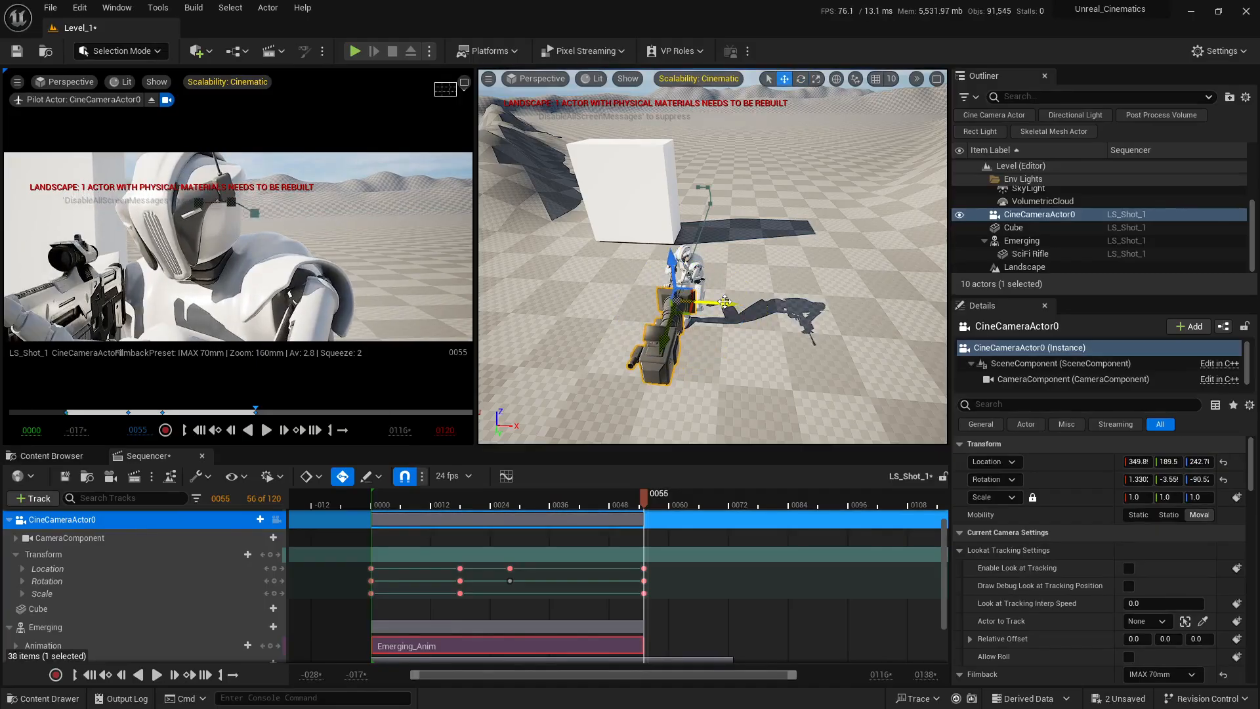
# Raise the camera to about Z 246.5 and move it along the Y axis to about Y 184.3
pyautogui.moveTo(667, 250); pyautogui.dragTo(604, 248)
pyautogui.moveTo(644, 340); pyautogui.dragTo(620, 328, button='right')
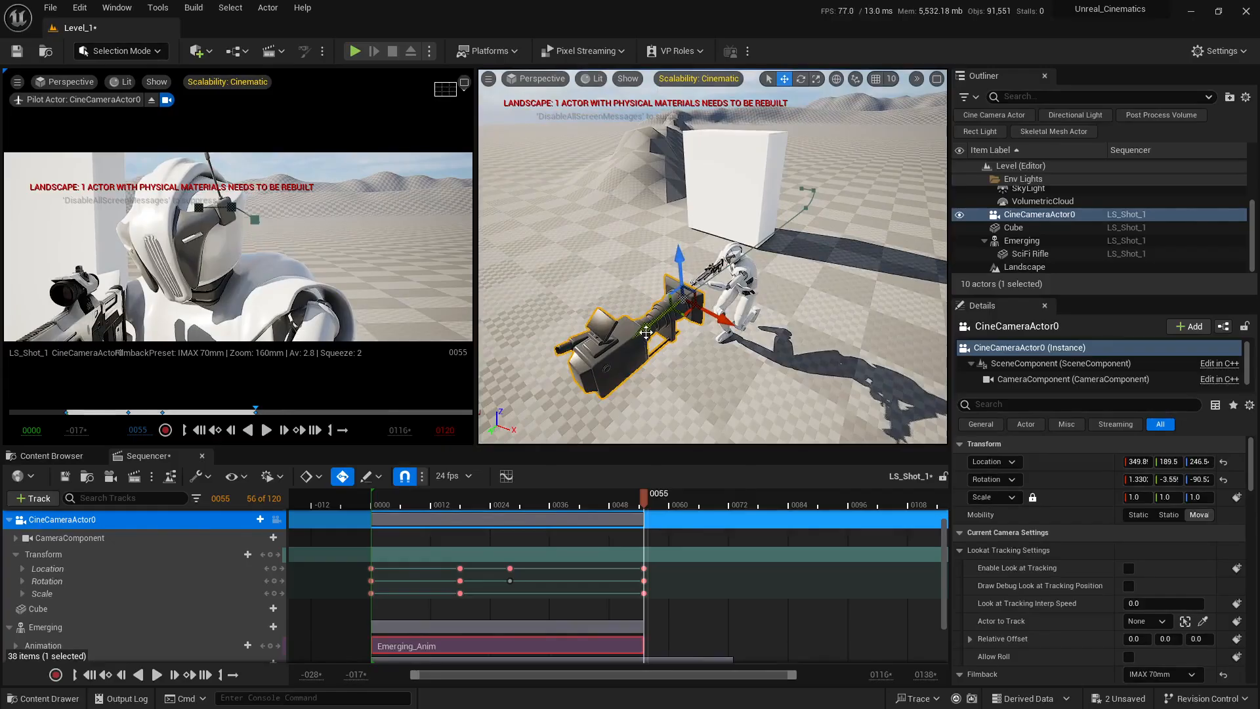
pyautogui.moveTo(647, 333)
pyautogui.mouseDown()
pyautogui.moveTo(632, 342)
pyautogui.moveTo(670, 328)
pyautogui.moveTo(633, 330)
pyautogui.moveTo(651, 330)
pyautogui.mouseUp()
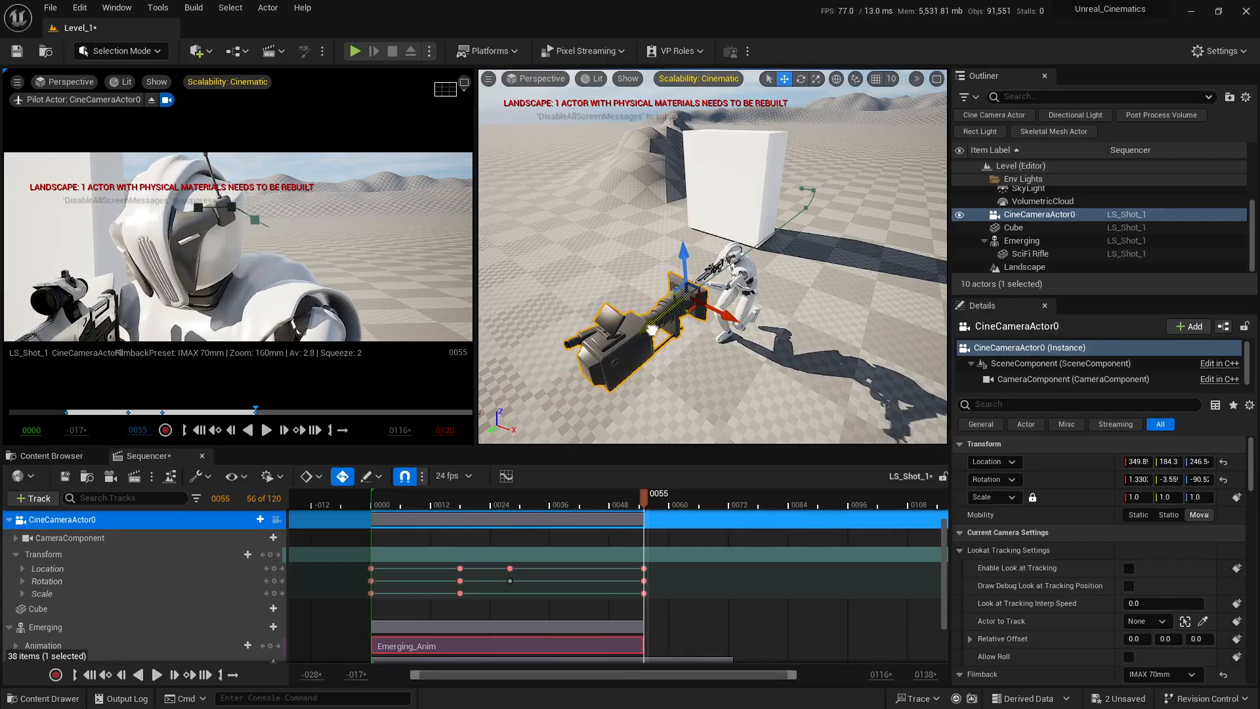
# Move the camera closer over the character's shoulder at frame 55, to about X 358.6, Y 134.6
pyautogui.moveTo(694, 394); pyautogui.dragTo(600, 392, button='right')
pyautogui.moveTo(658, 315)
pyautogui.mouseDown()
pyautogui.moveTo(759, 317)
pyautogui.moveTo(640, 322)
pyautogui.moveTo(651, 323)
pyautogui.mouseUp()
pyautogui.moveTo(696, 275); pyautogui.dragTo(761, 298, button='right')
pyautogui.press('d')
pyautogui.moveTo(645, 309); pyautogui.dragTo(646, 310, button='right')
pyautogui.moveTo(643, 312); pyautogui.dragTo(796, 290)
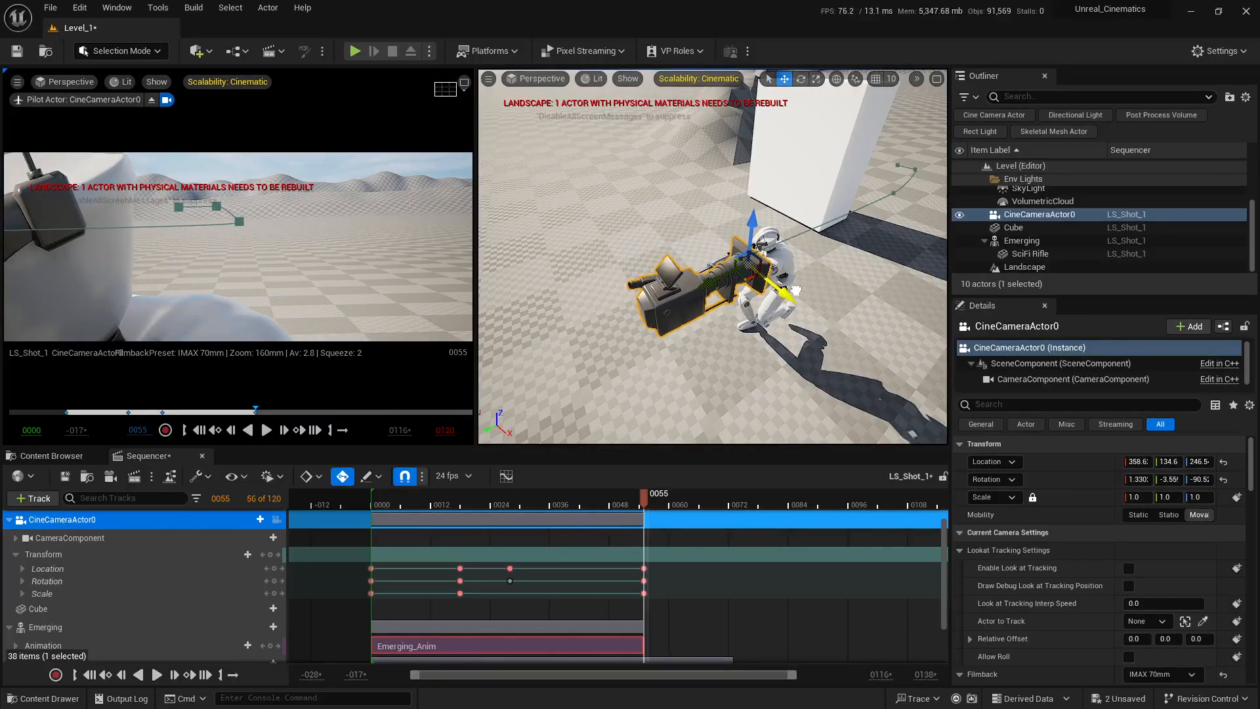
pyautogui.moveTo(796, 290); pyautogui.dragTo(791, 232, button='right')
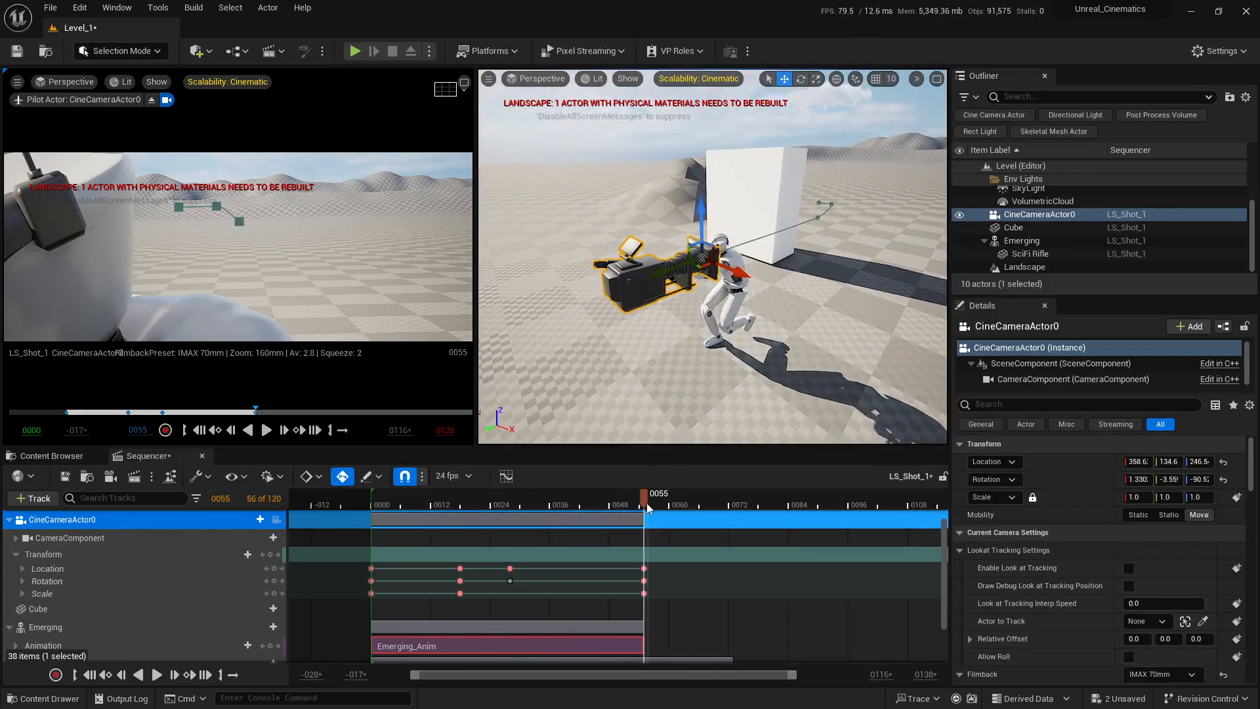
# Scrub the sequence back from frame 55 to frame 29 and forward again to check the camera's path and framing
pyautogui.moveTo(646, 507); pyautogui.dragTo(564, 504)
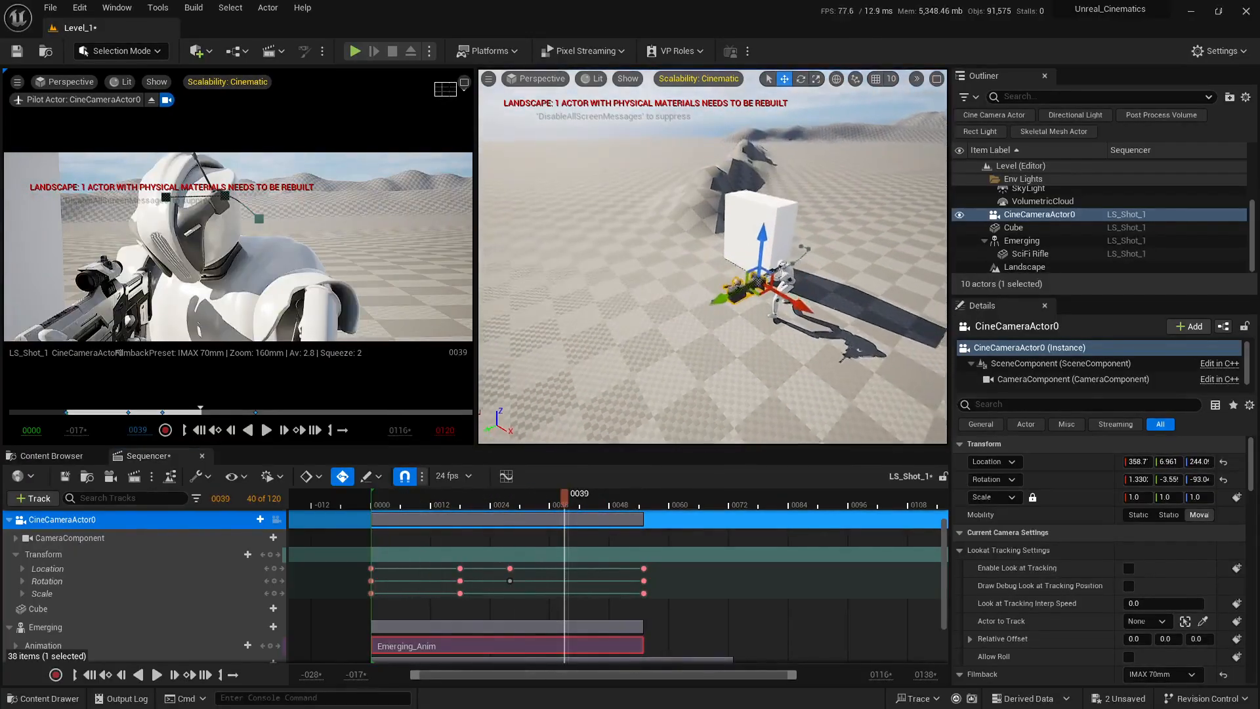
pyautogui.moveTo(742, 275); pyautogui.dragTo(733, 284, button='right')
pyautogui.moveTo(566, 504); pyautogui.dragTo(532, 504)
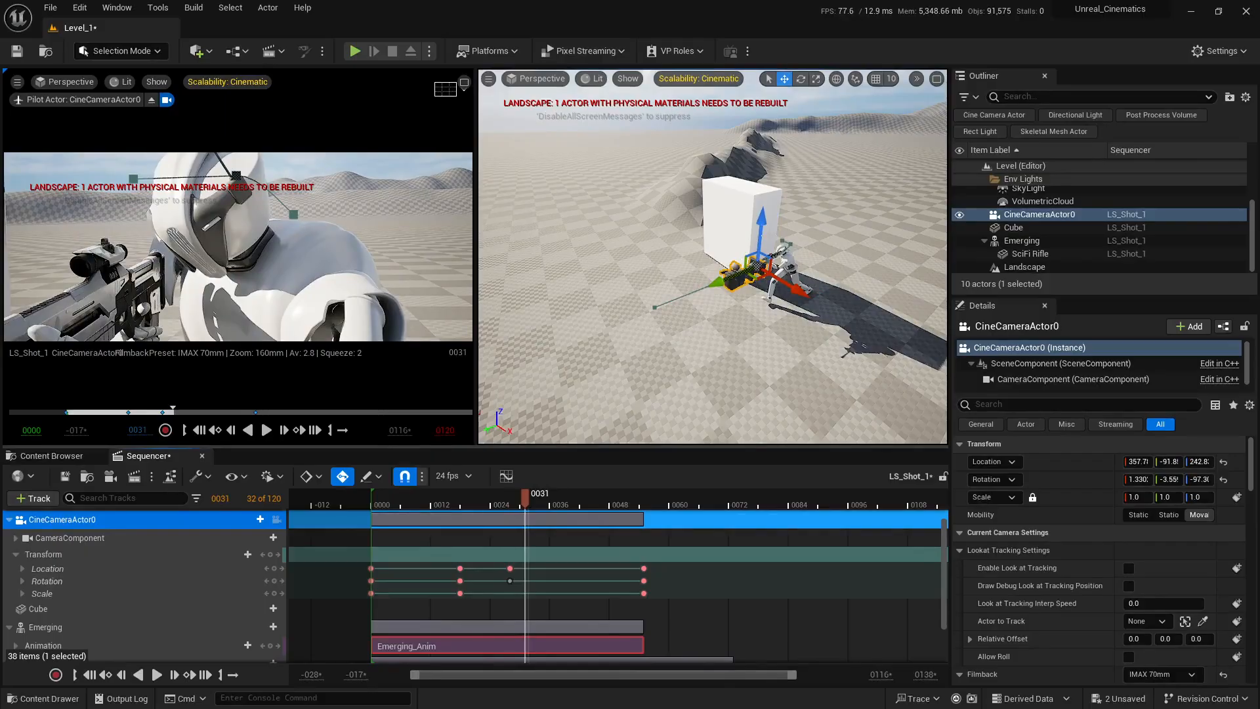
pyautogui.click(518, 506)
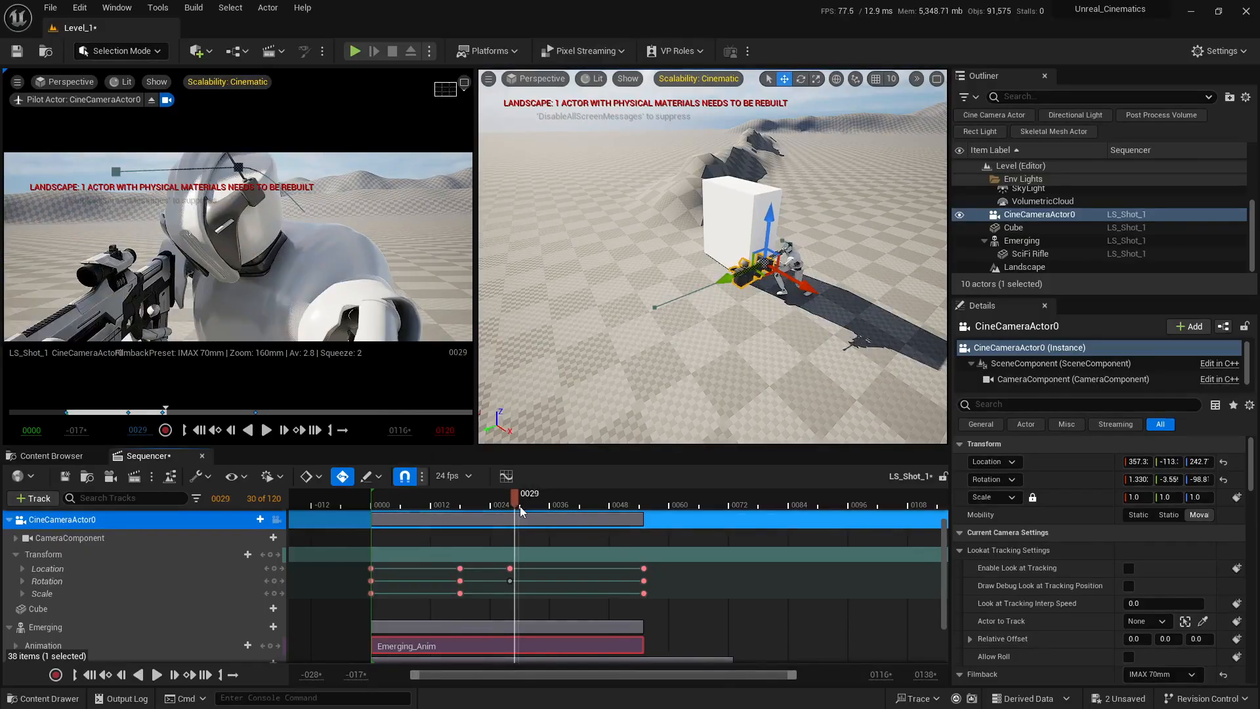
pyautogui.moveTo(520, 506); pyautogui.dragTo(644, 511)
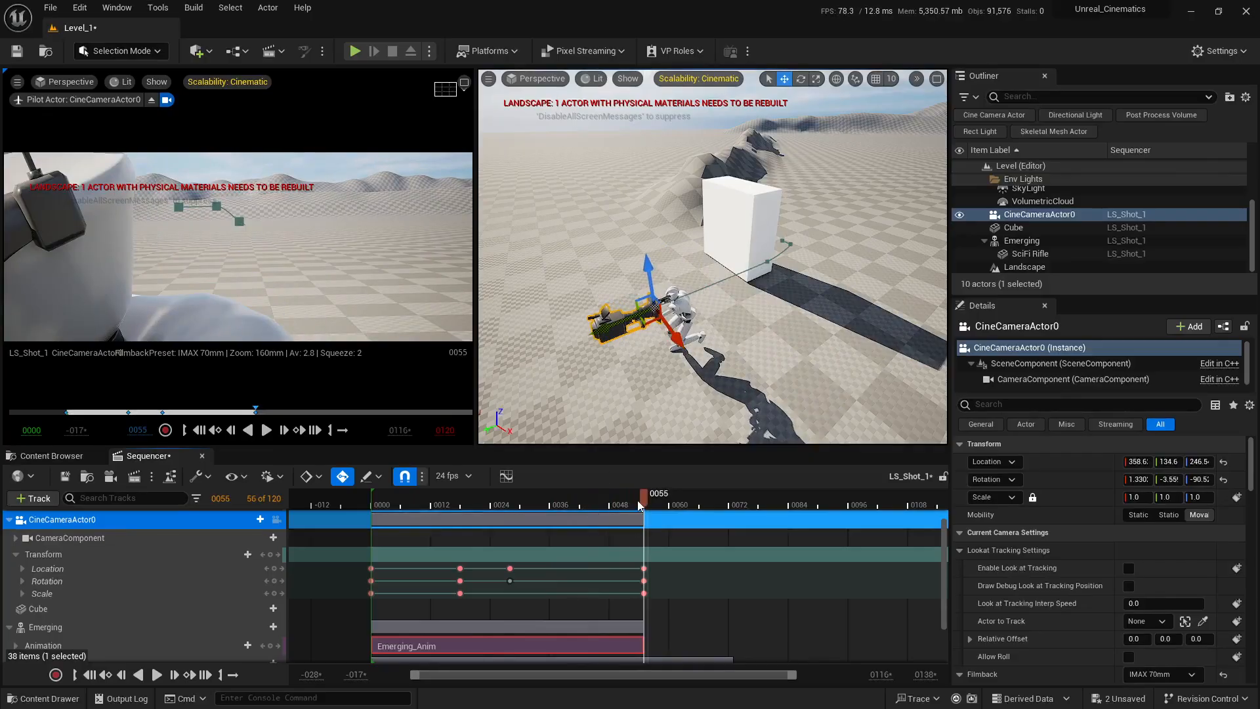
# Play the shot twice from frame 0 to review the full camera move
pyautogui.moveTo(637, 502); pyautogui.dragTo(371, 504)
pyautogui.press('space')
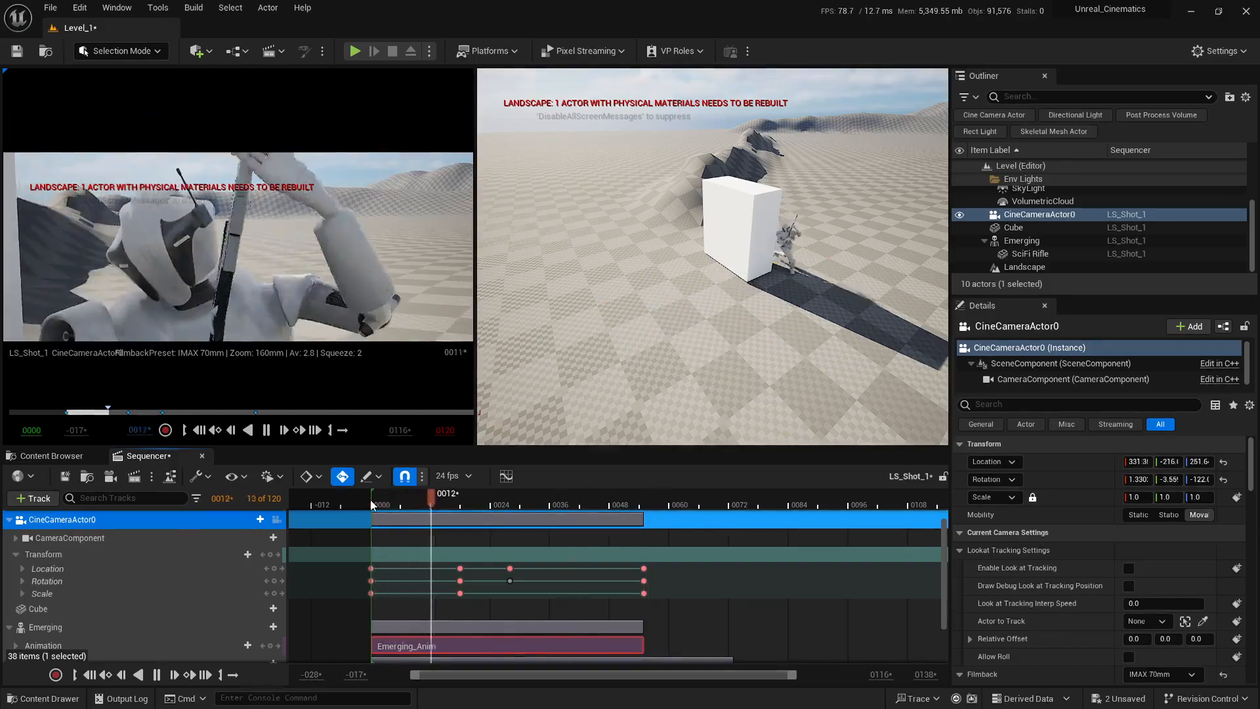
pyautogui.press('space')
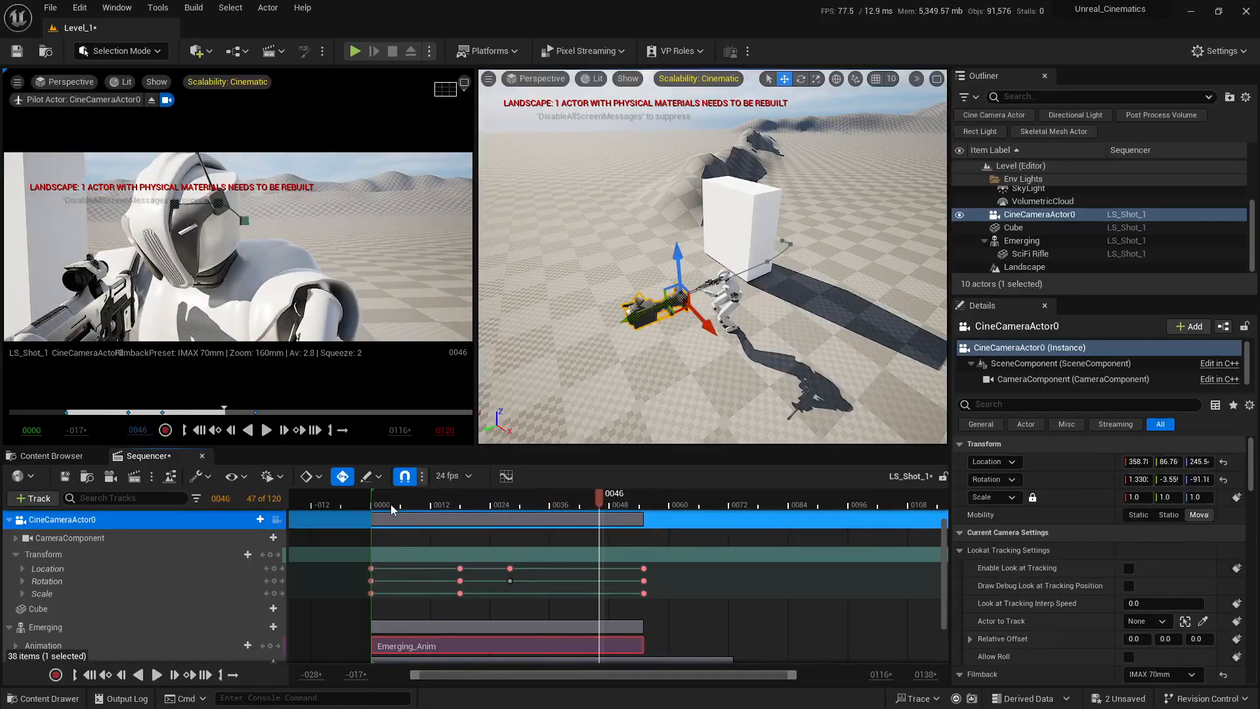
pyautogui.click(374, 509)
pyautogui.press('space')
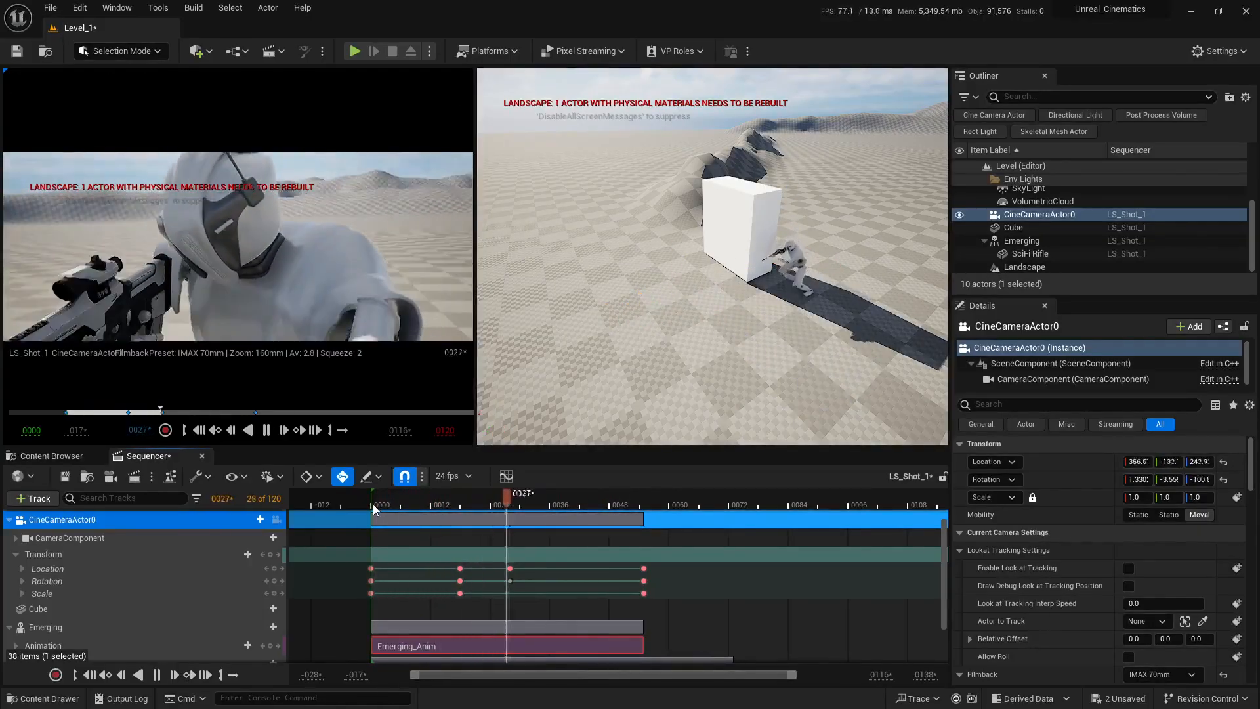
pyautogui.press('space')
# Set the sequence's playback end to frame 54, near the end of the Emerging_Anim clip
pyautogui.keyDown('ctrl'); pyautogui.scroll(5, 624, 528); pyautogui.keyUp('ctrl')
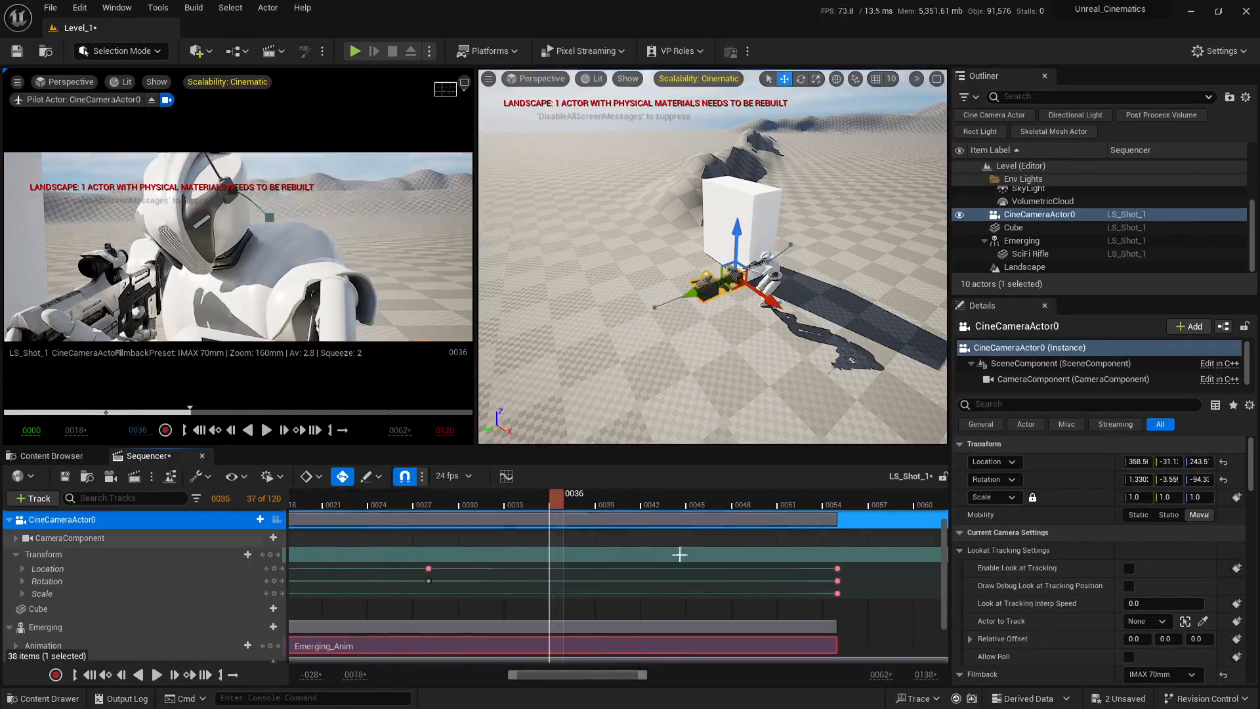
pyautogui.moveTo(678, 557); pyautogui.dragTo(543, 619, button='right')
pyautogui.moveTo(427, 501); pyautogui.dragTo(698, 504)
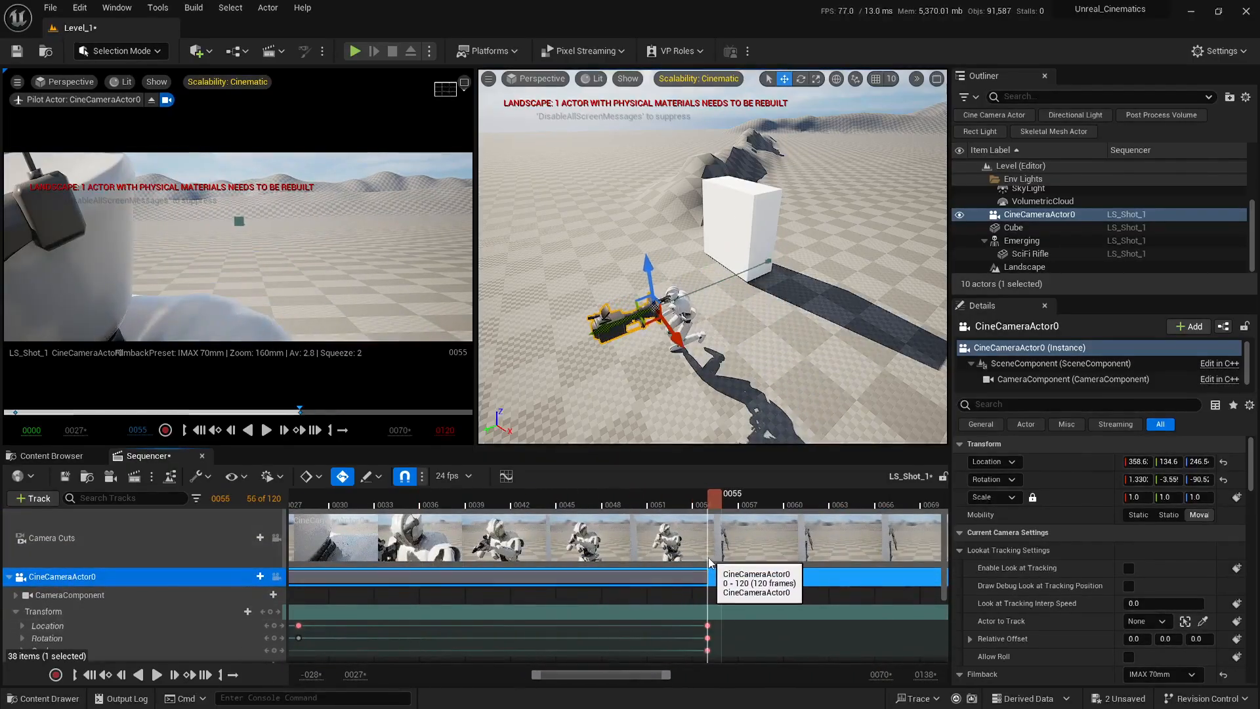
pyautogui.keyDown('ctrl'); pyautogui.scroll(-3, 706, 560); pyautogui.keyUp('ctrl')
pyautogui.keyDown('ctrl'); pyautogui.scroll(-2, 732, 572); pyautogui.keyUp('ctrl')
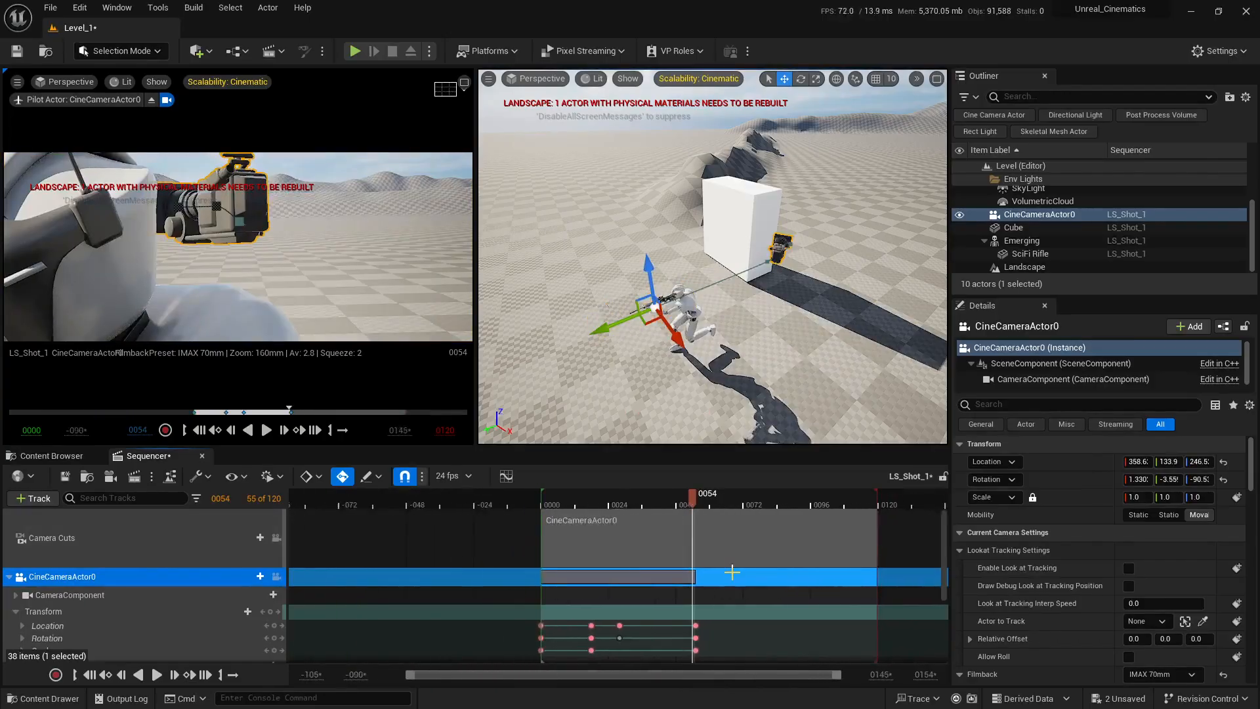
pyautogui.moveTo(732, 572); pyautogui.dragTo(613, 573, button='right')
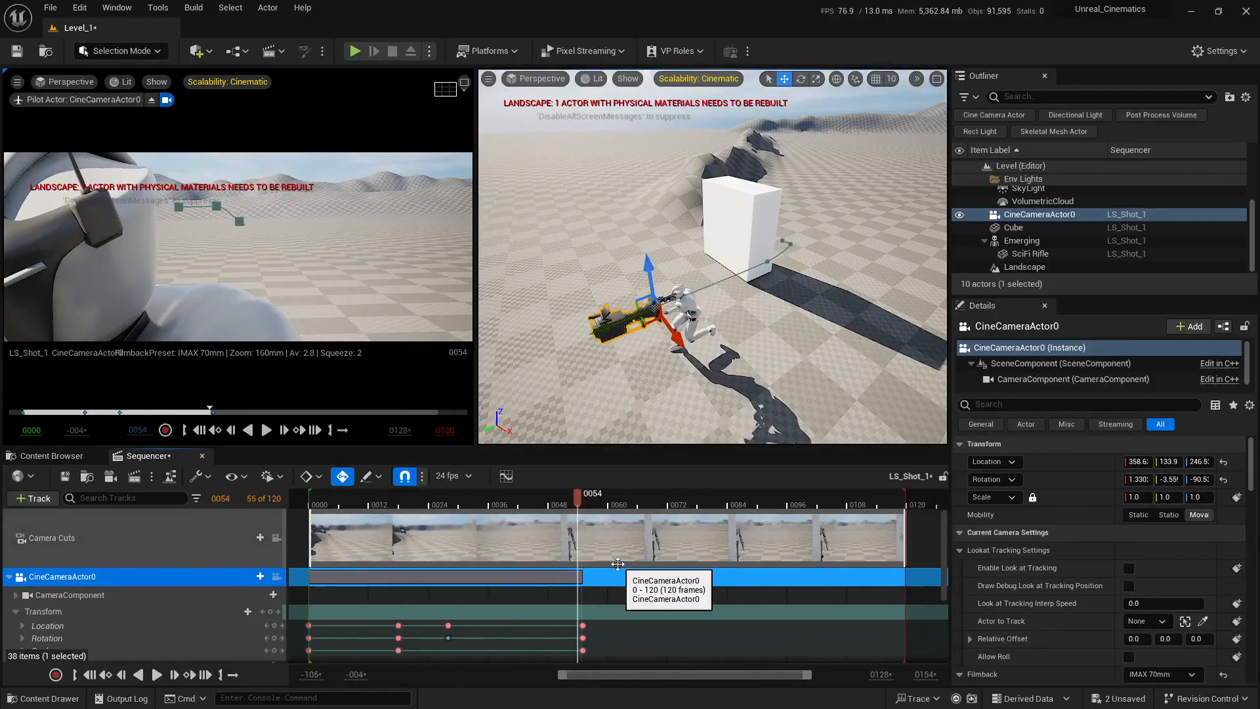
pyautogui.press(']')
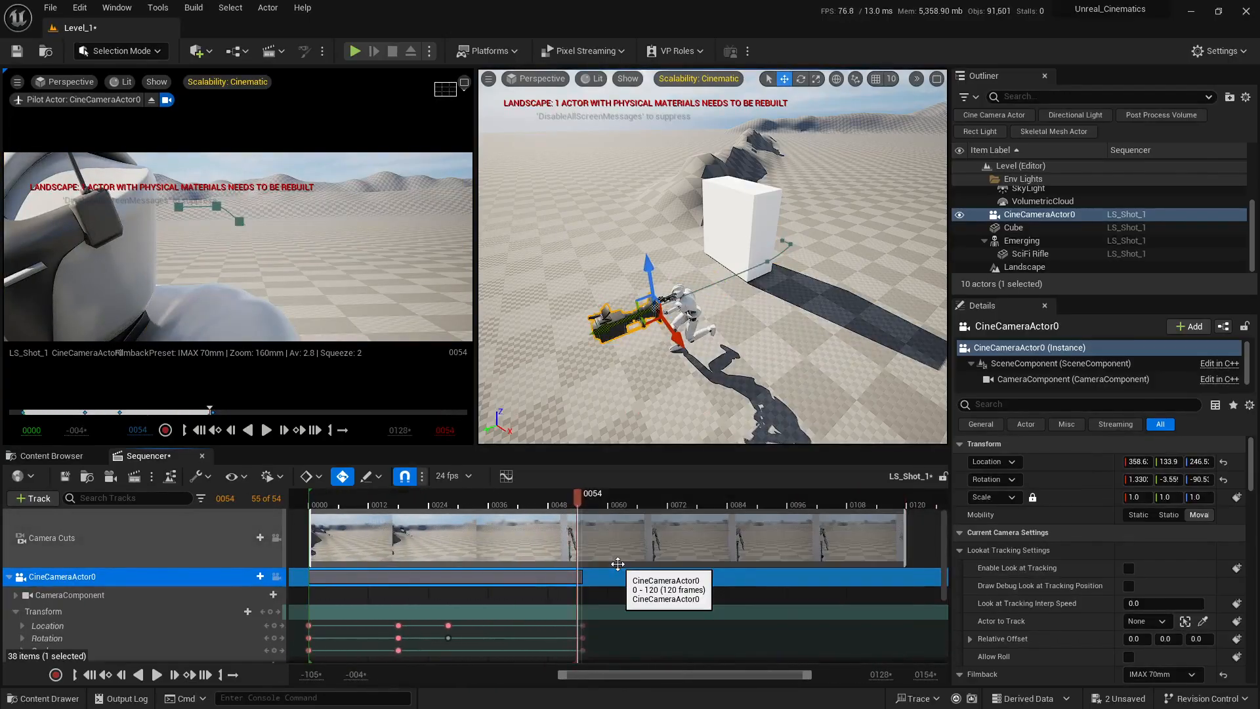
pyautogui.keyDown('ctrl'); pyautogui.scroll(6, 574, 536); pyautogui.keyUp('ctrl')
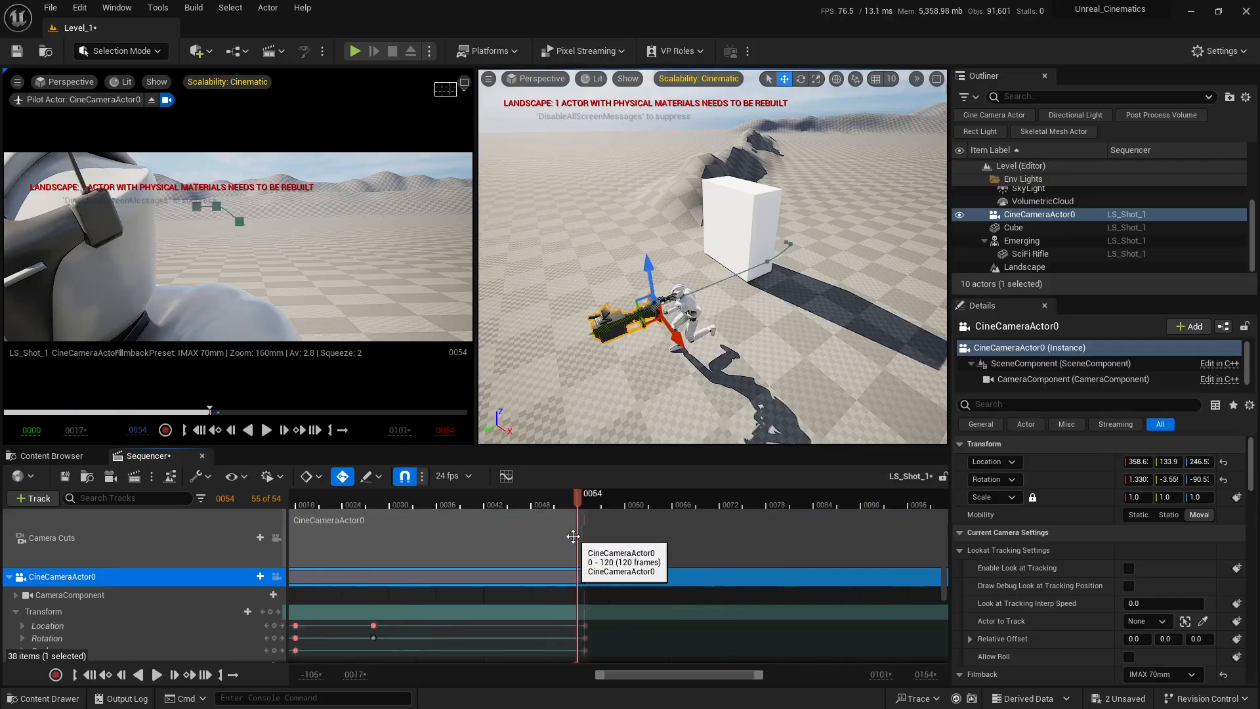
# Scrub and play the trimmed shot from frame 0 to review the camera move up to the new end
pyautogui.moveTo(582, 498); pyautogui.dragTo(469, 499)
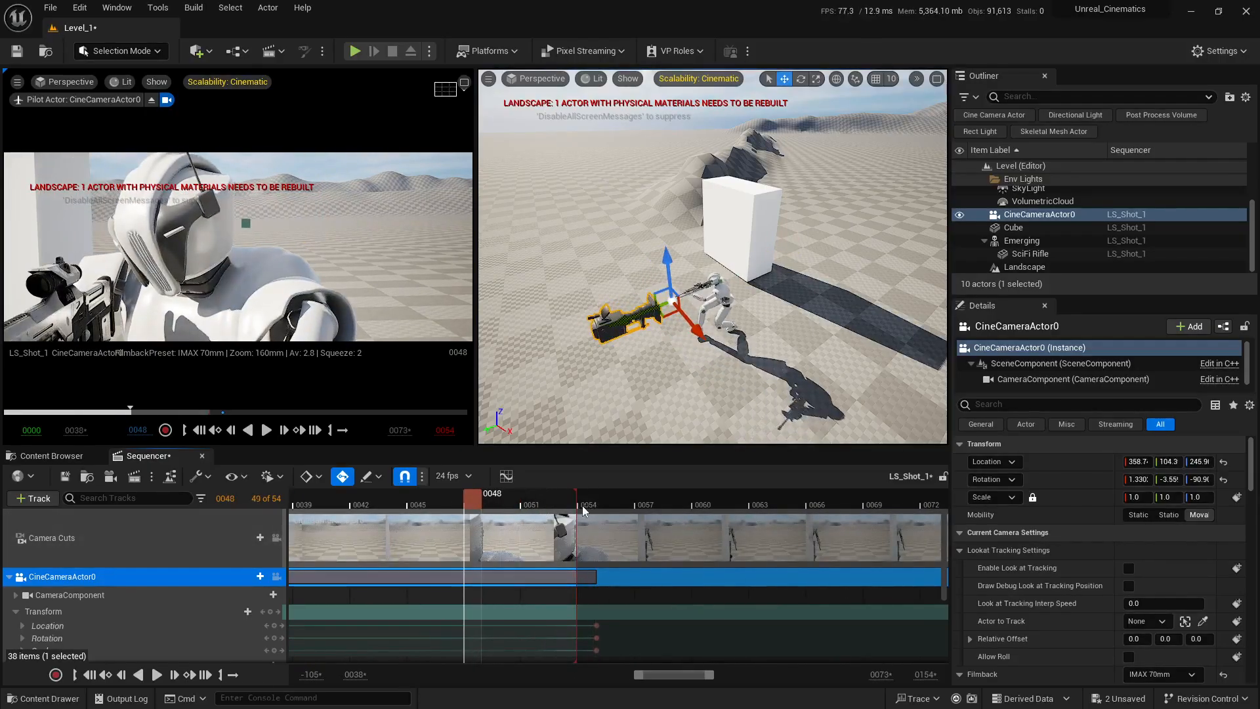
pyautogui.moveTo(575, 501)
pyautogui.mouseDown()
pyautogui.moveTo(658, 505)
pyautogui.moveTo(586, 507)
pyautogui.mouseUp()
pyautogui.keyDown('ctrl'); pyautogui.scroll(-6, 544, 542); pyautogui.keyUp('ctrl')
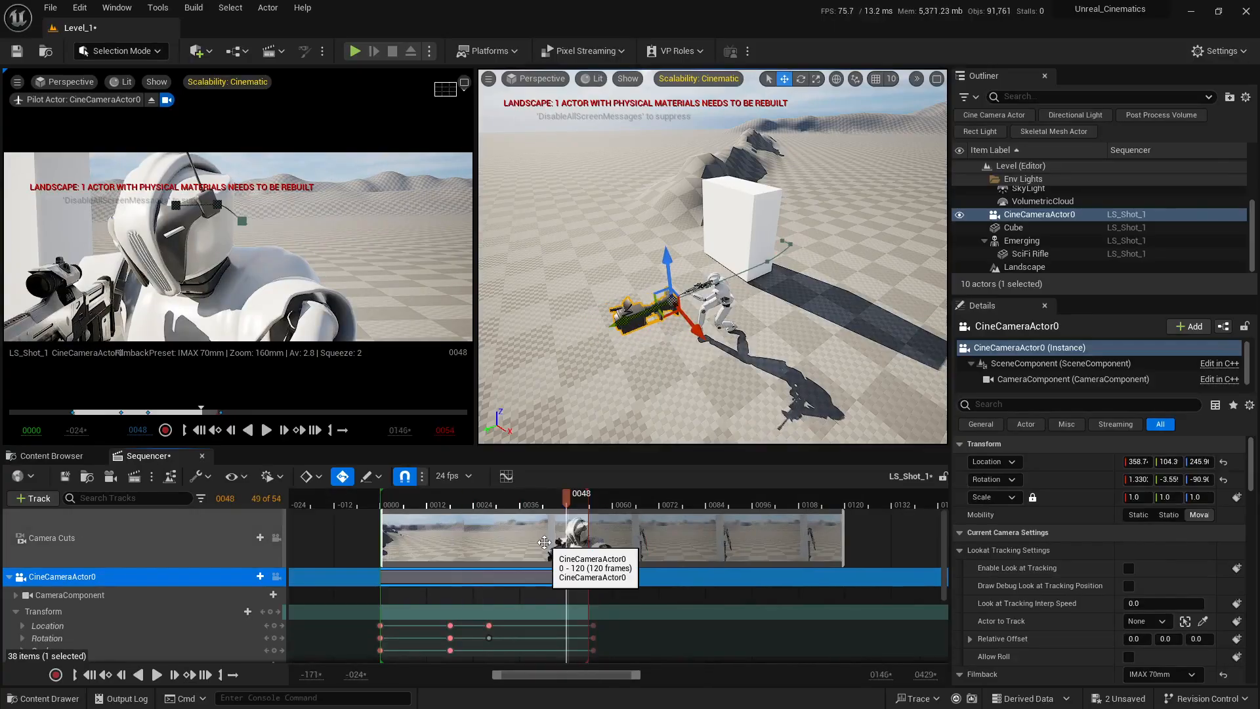
pyautogui.press('space')
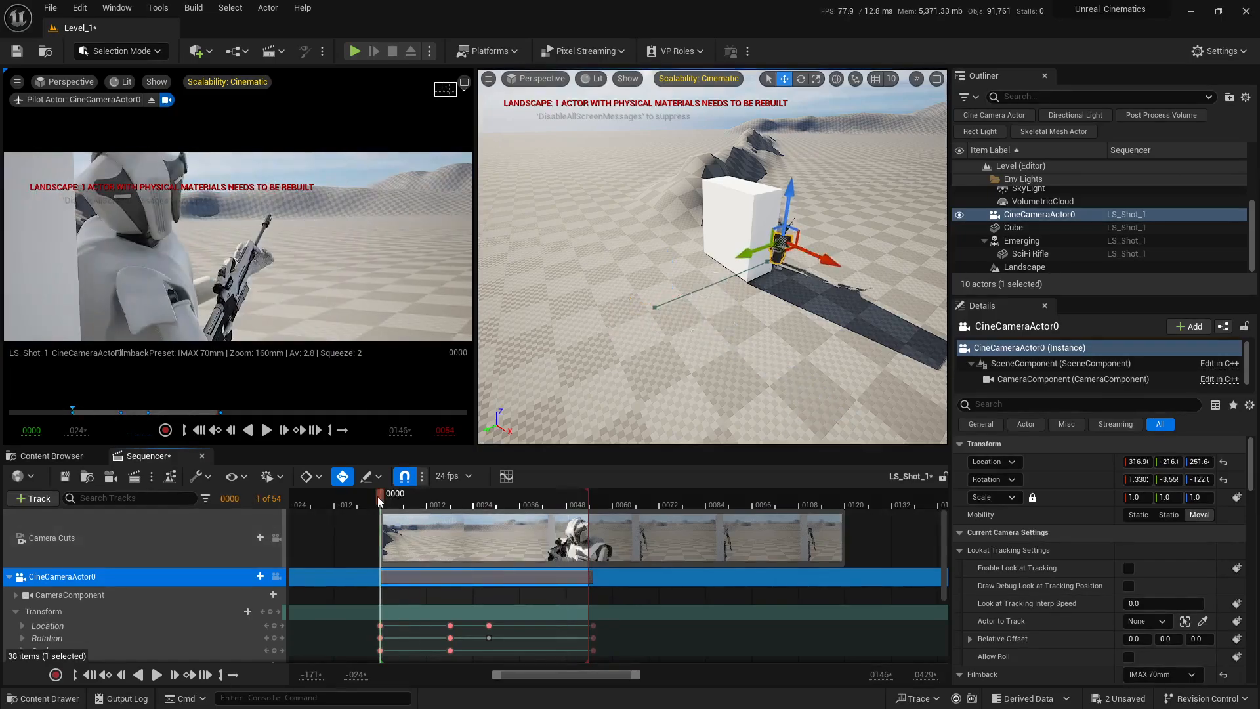
pyautogui.press('space')
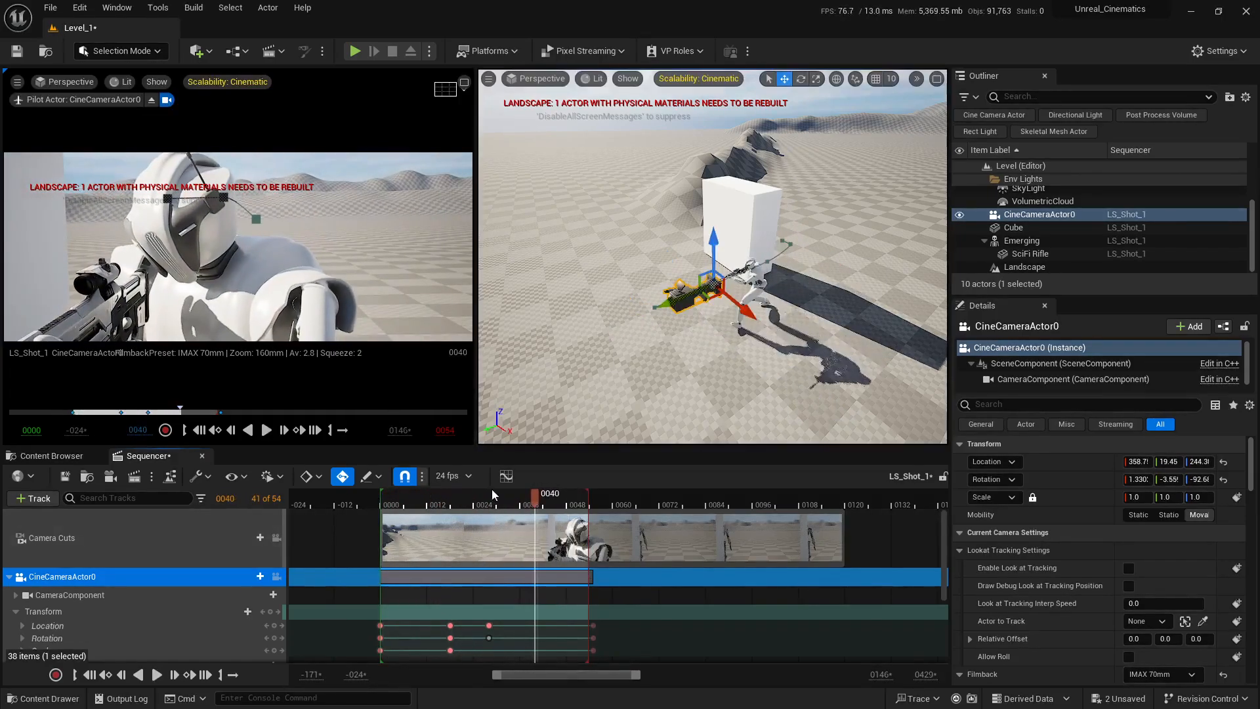
pyautogui.moveTo(518, 499); pyautogui.dragTo(489, 500)
# Set the interpolation of all CineCameraActor0 location, rotation and scale keys to Cubic (Smart Auto)
pyautogui.moveTo(502, 549); pyautogui.dragTo(554, 461, button='right')
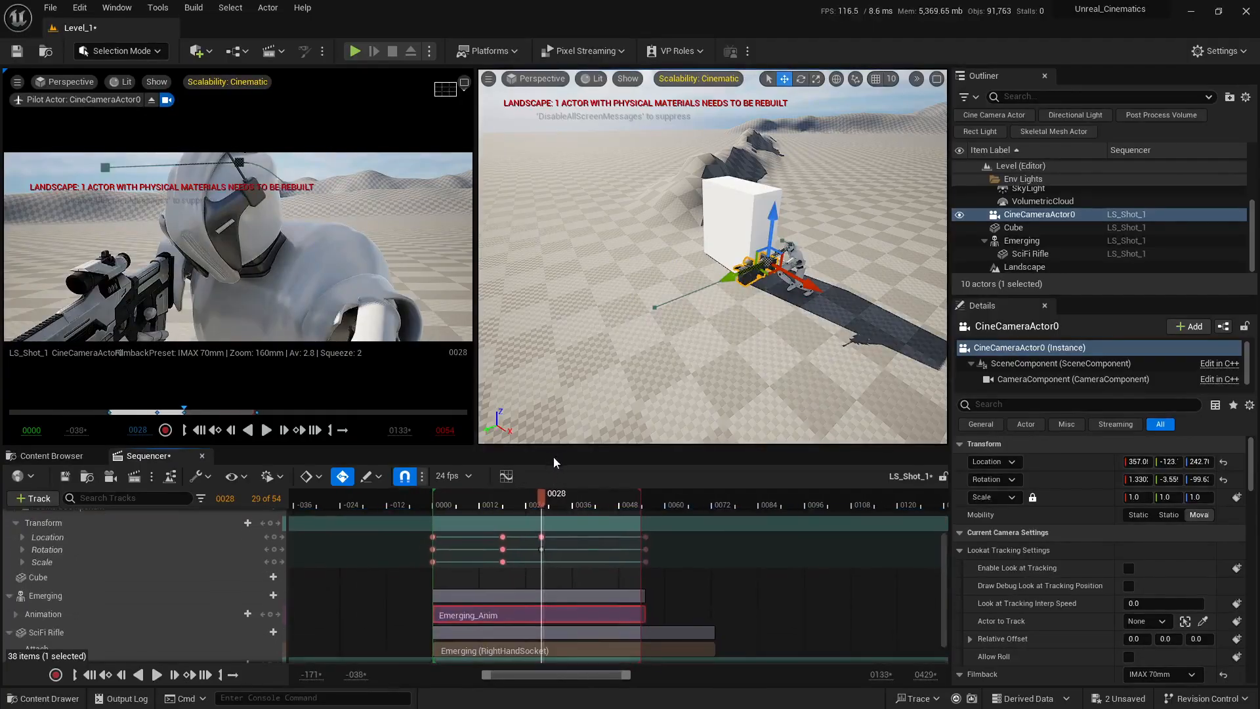
pyautogui.moveTo(589, 544); pyautogui.dragTo(589, 580, button='right')
pyautogui.keyDown('ctrl'); pyautogui.scroll(2, 589, 580); pyautogui.keyUp('ctrl')
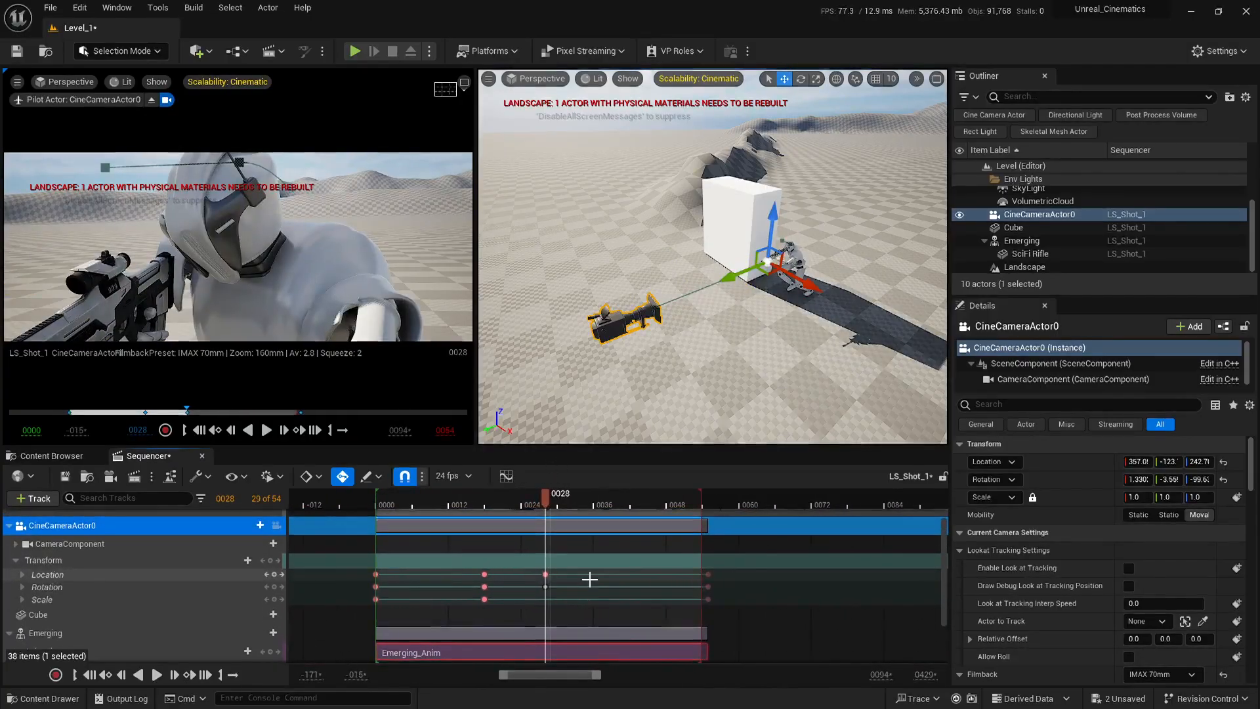
pyautogui.moveTo(719, 556); pyautogui.dragTo(375, 613)
pyautogui.rightClick(376, 599)
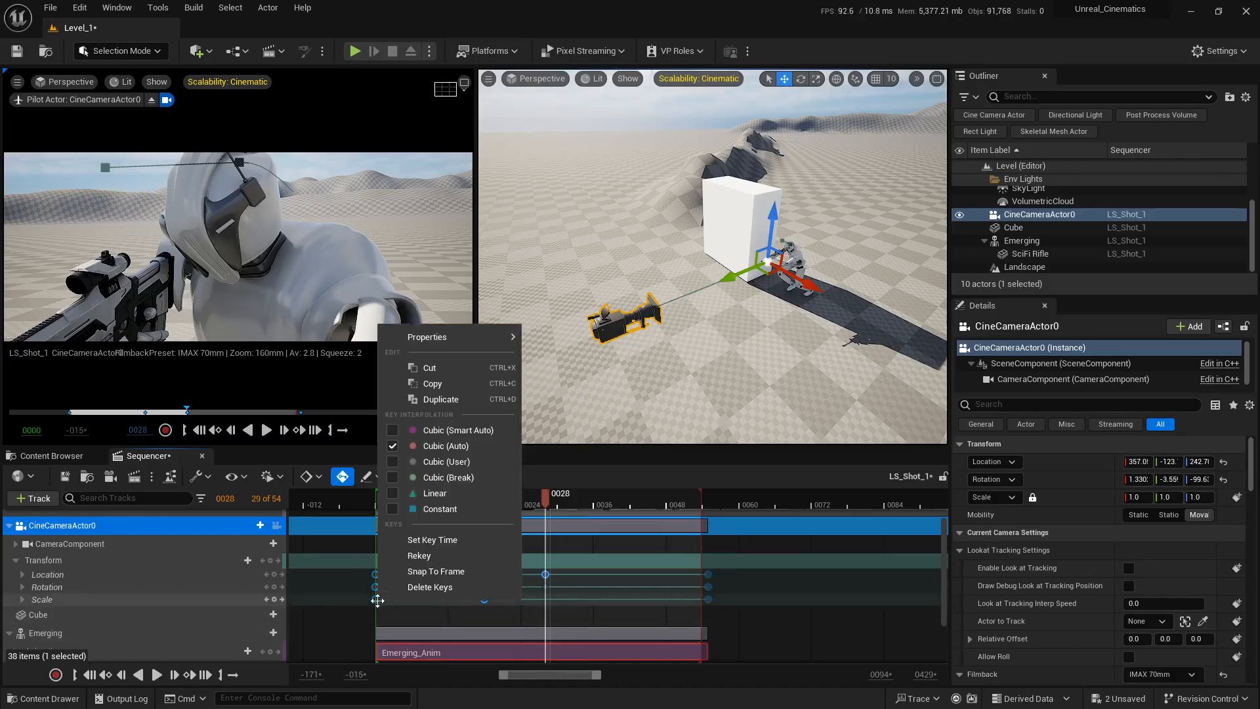
pyautogui.click(444, 430)
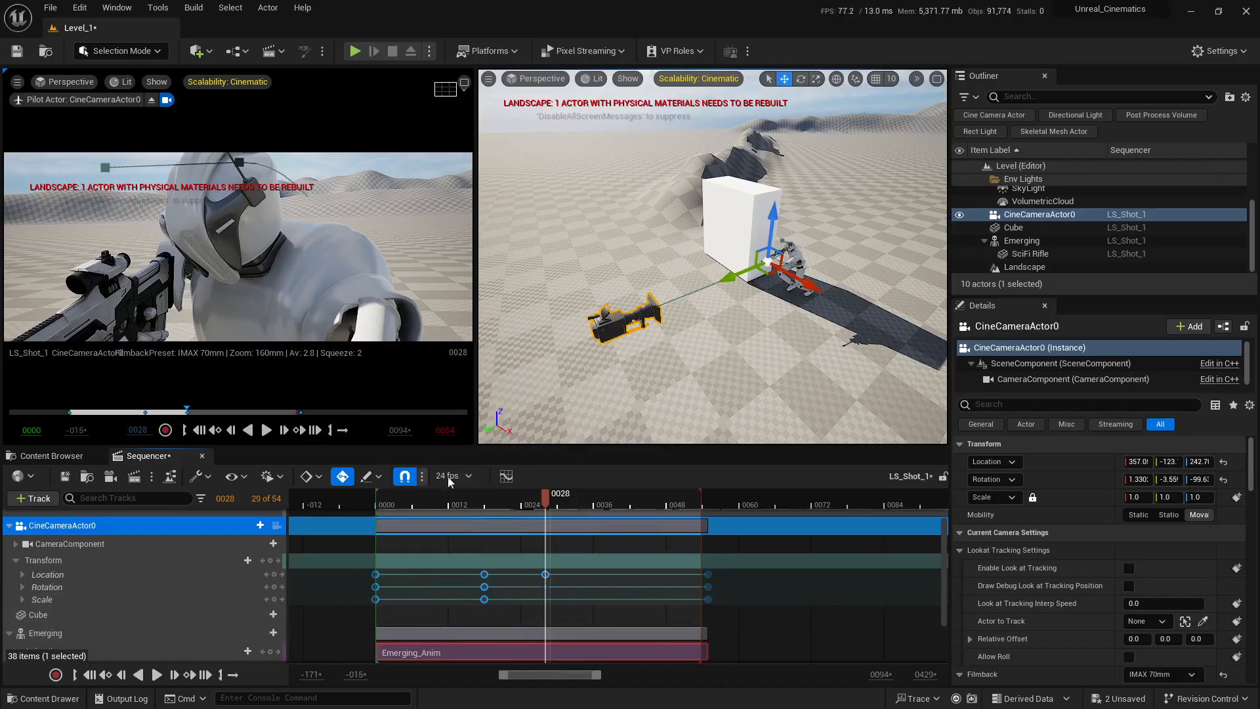
# Play the shot from frame 0 to check the smoothed camera motion and return the playhead to frame 0
pyautogui.moveTo(460, 507); pyautogui.dragTo(389, 503)
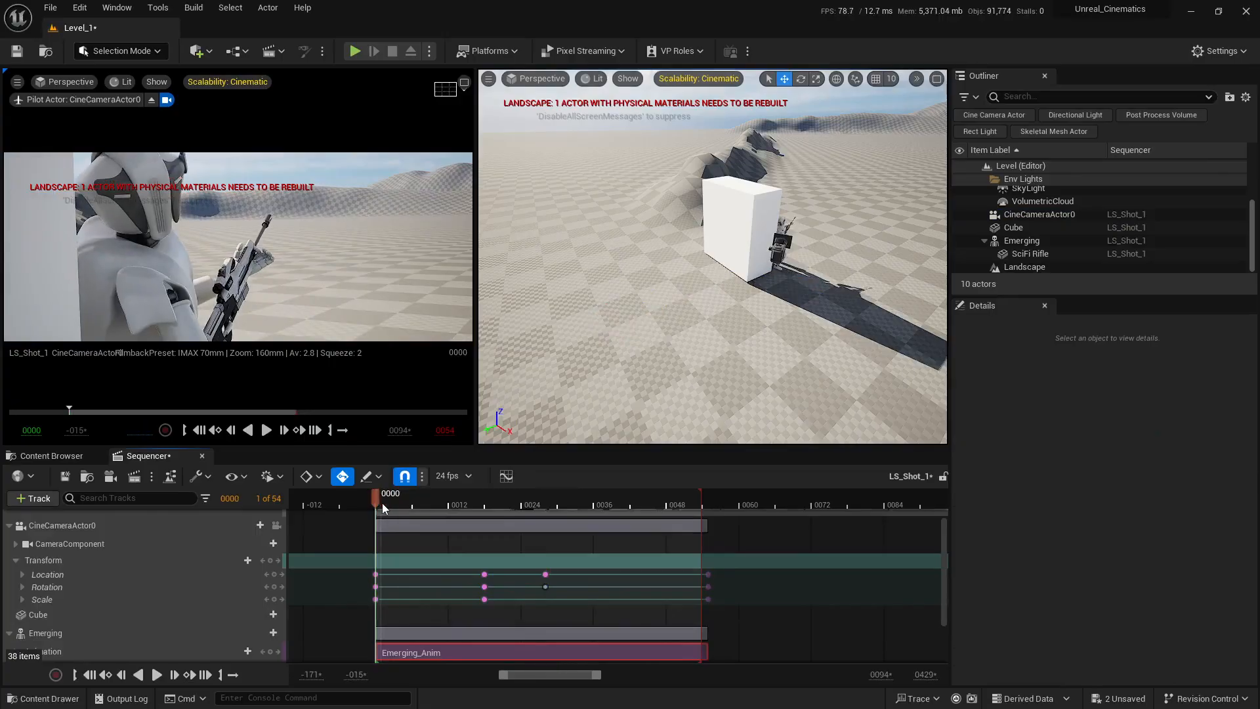
pyautogui.press('space')
pyautogui.press('space')
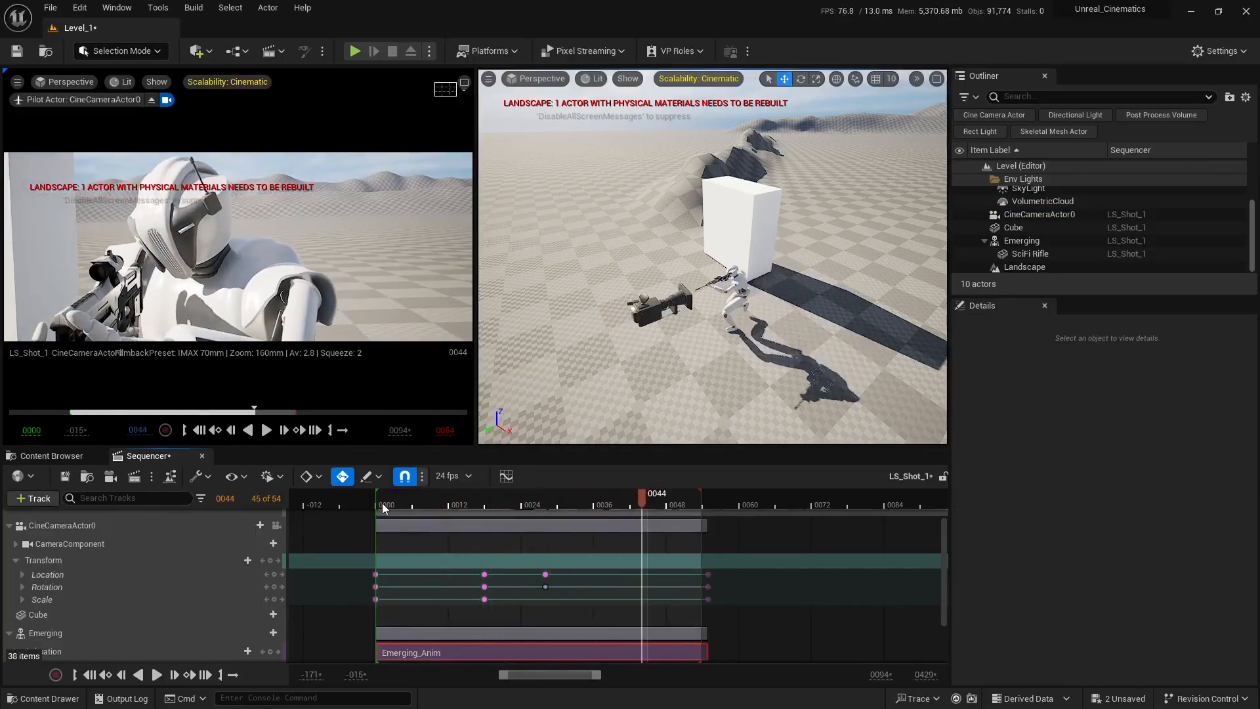
pyautogui.click(374, 503)
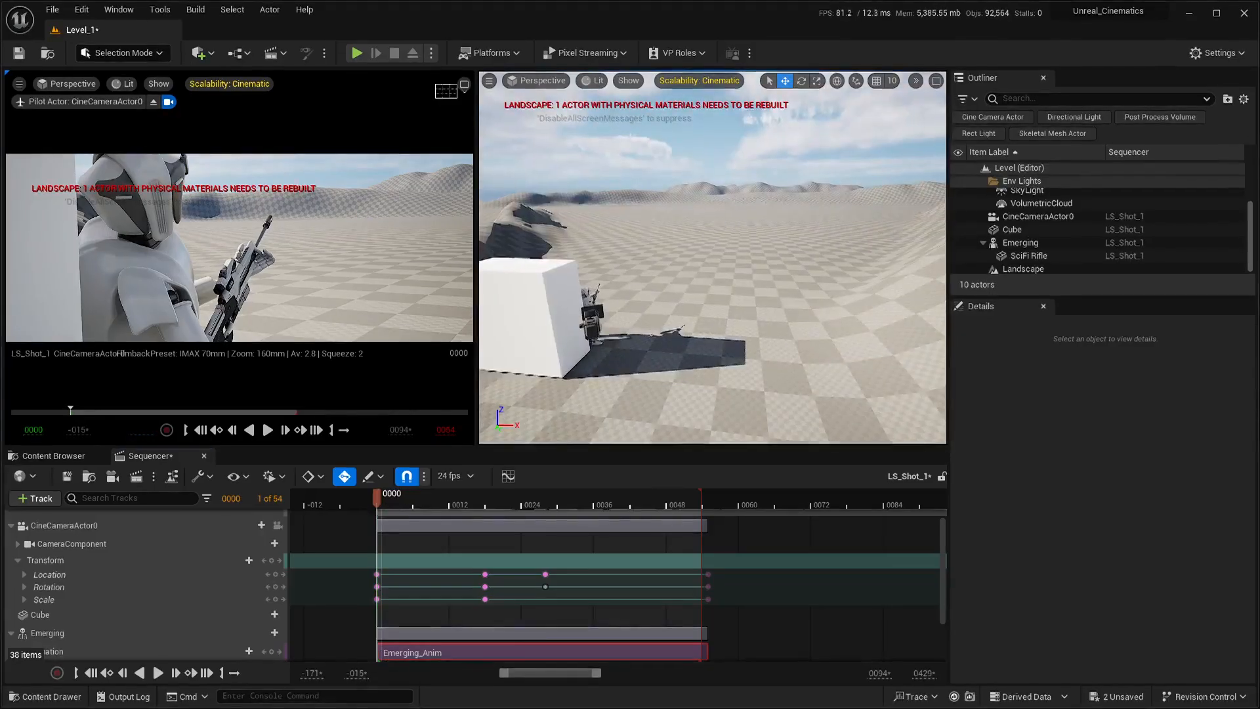
# Examine the landscape around the cube from high above in the free perspective view
pyautogui.moveTo(796, 298)
pyautogui.mouseDown(button='right')
pyautogui.moveTo(748, 348)
pyautogui.moveTo(796, 284)
pyautogui.mouseUp(button='right')
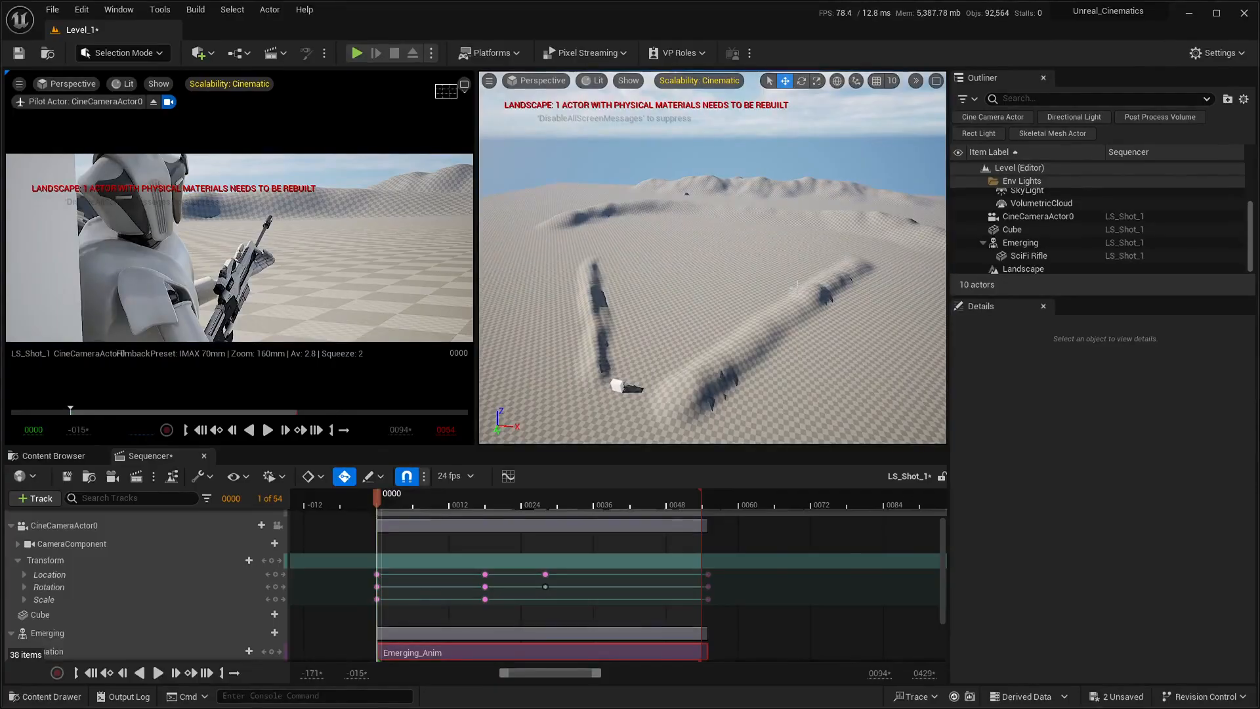